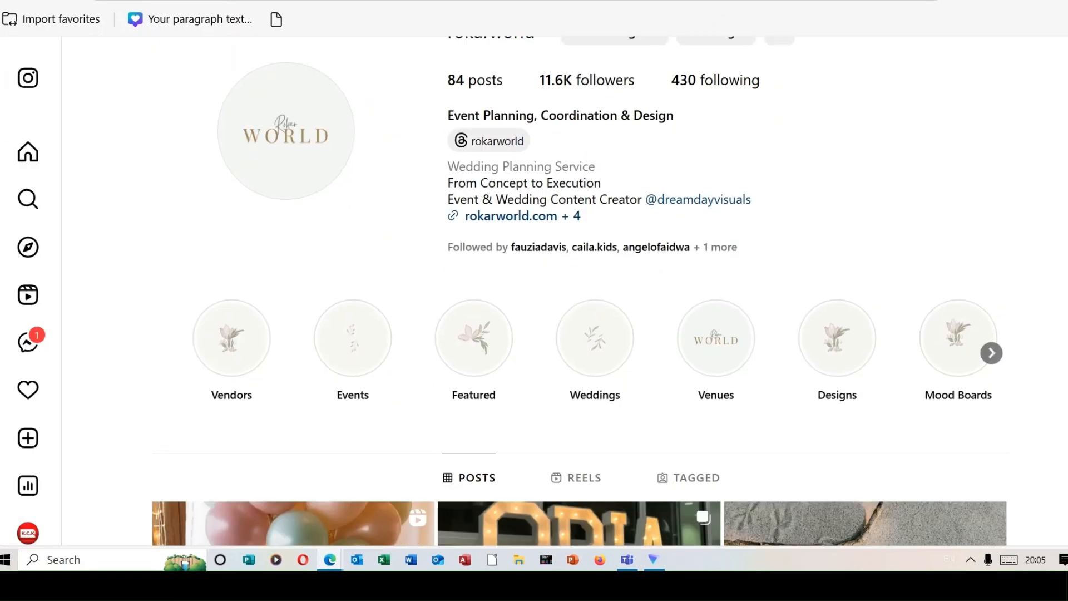
pyautogui.scroll(-5, 578, 334)
pyautogui.scroll(-8, 578, 333)
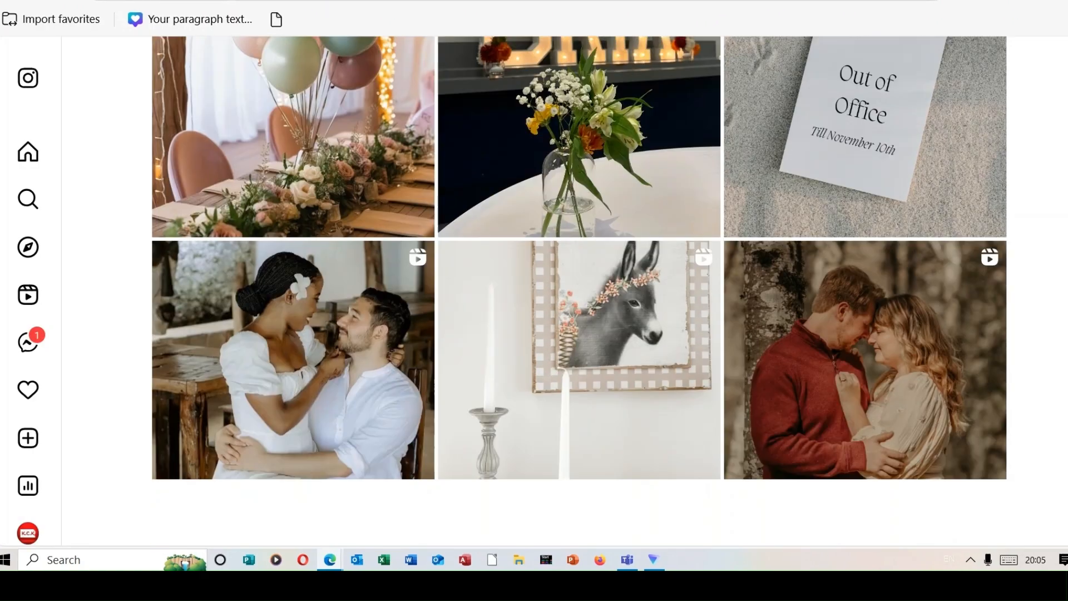
pyautogui.scroll(-3, 578, 289)
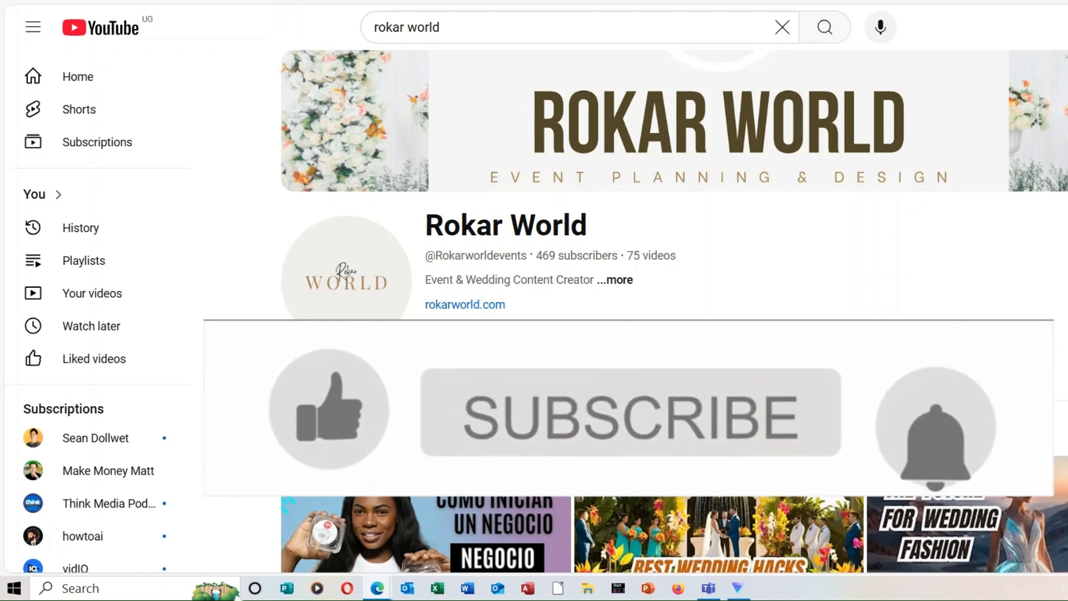
pyautogui.scroll(-1, 674, 312)
pyautogui.scroll(-3, 674, 311)
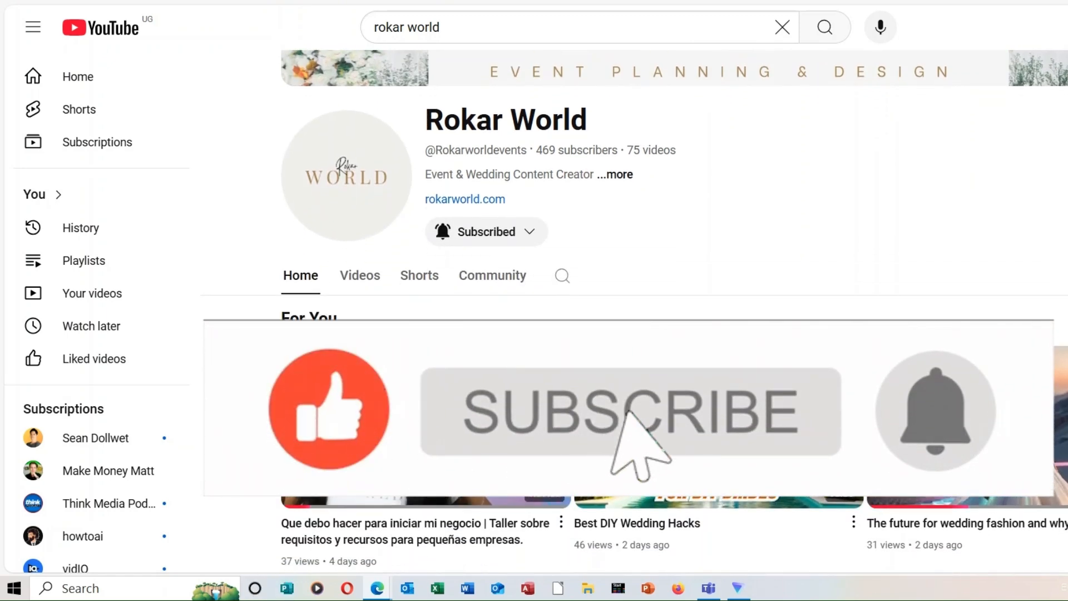
pyautogui.scroll(-2, 674, 311)
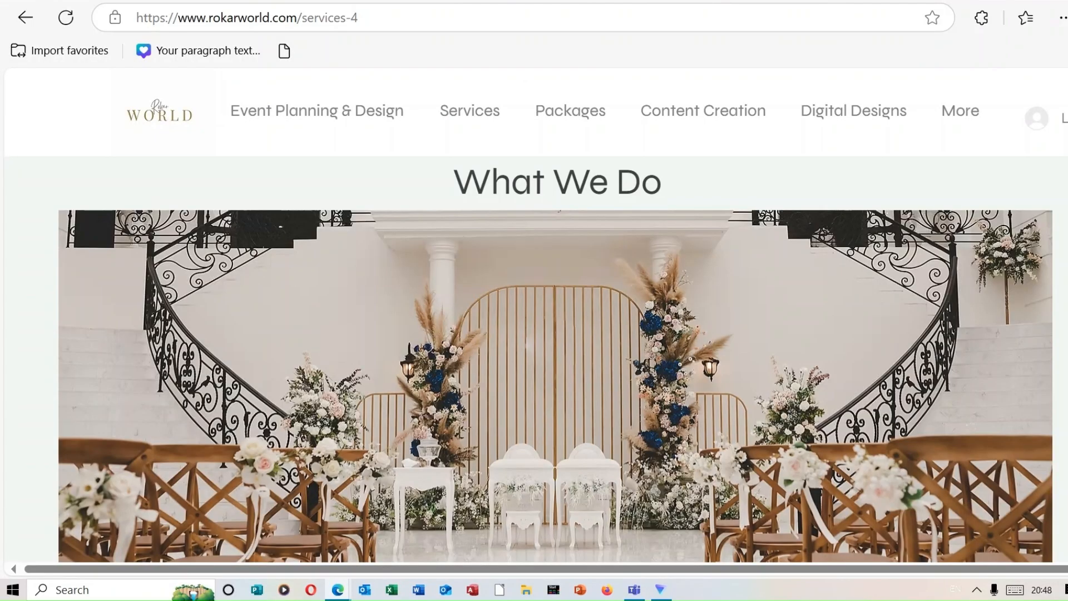
pyautogui.scroll(-10, 555, 311)
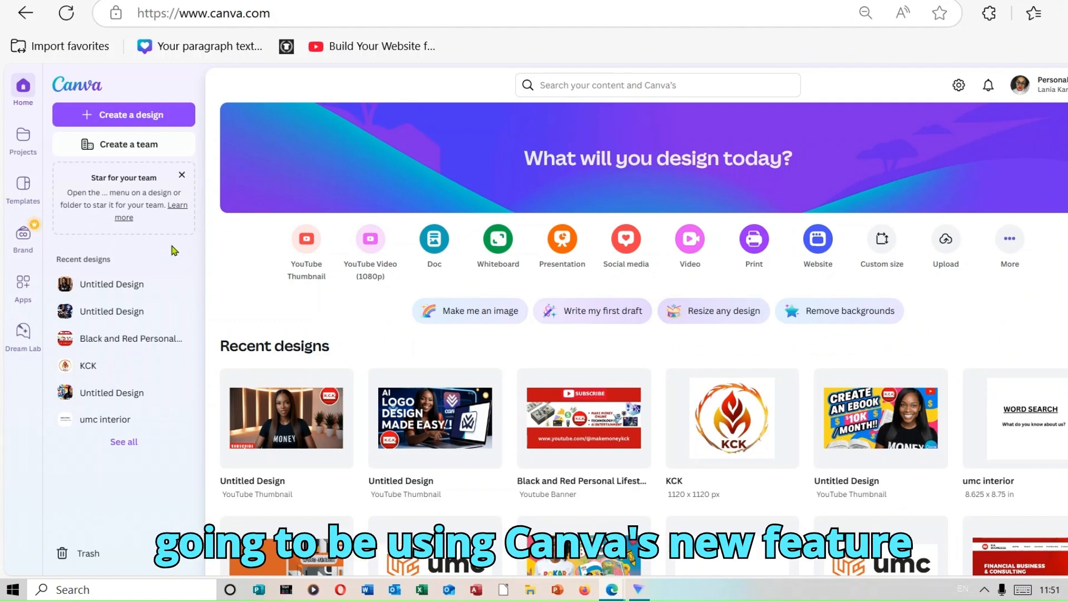
# Open Dream Lab from the Canva home page and look through the previously generated logo images and their prompts.
pyautogui.click(32, 340)
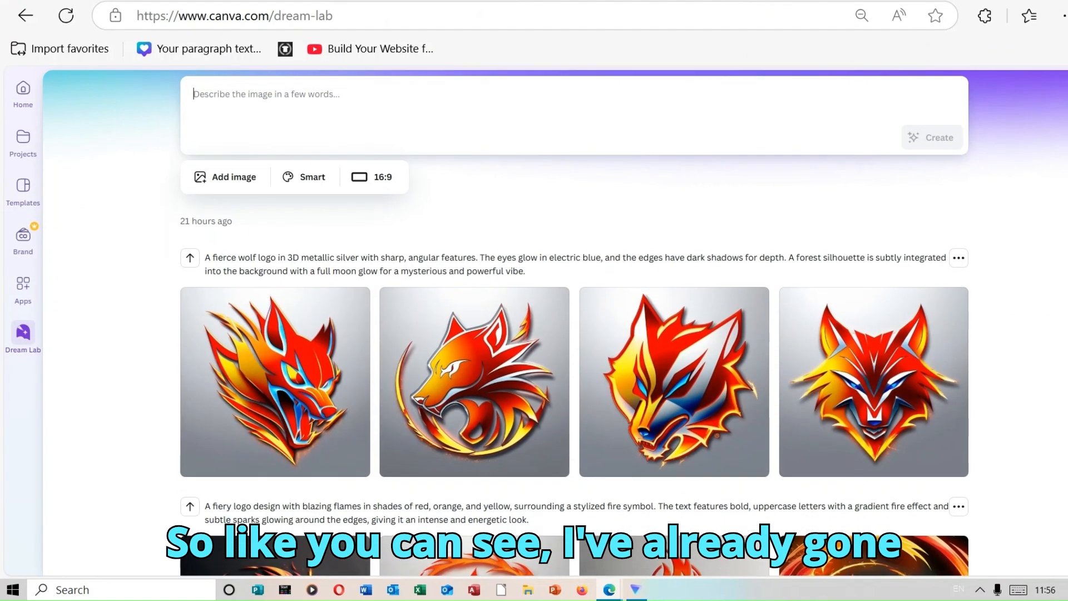
pyautogui.scroll(-8, 572, 323)
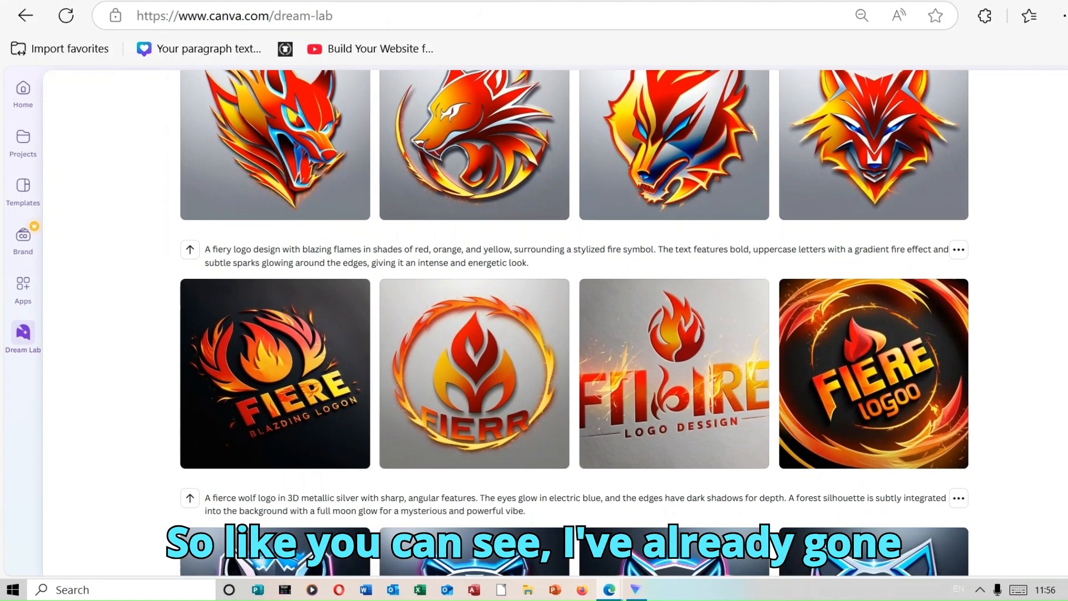
pyautogui.scroll(-8, 572, 322)
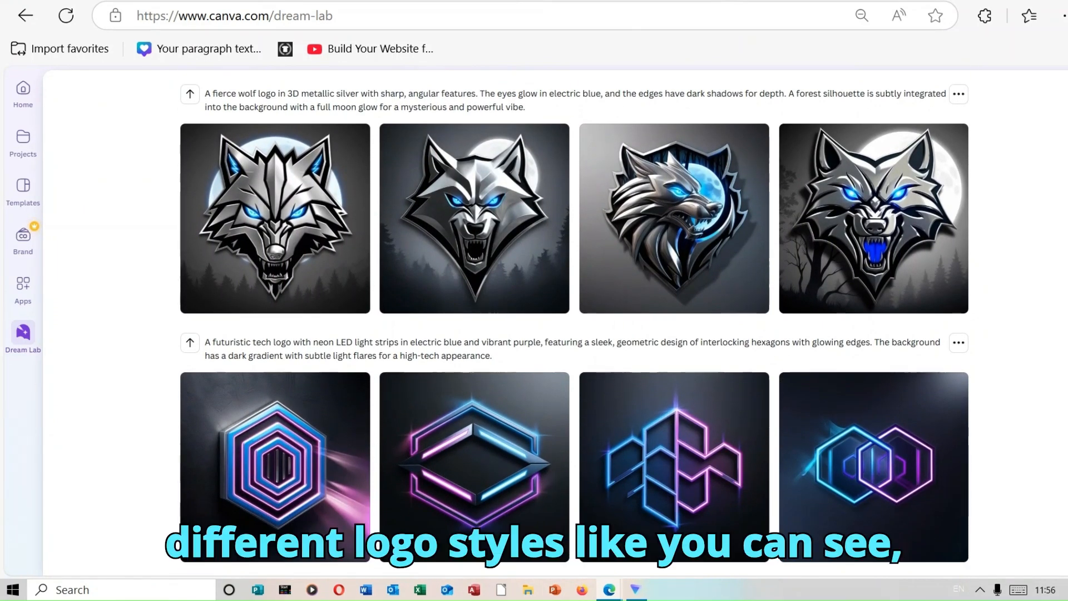
pyautogui.scroll(15, 573, 323)
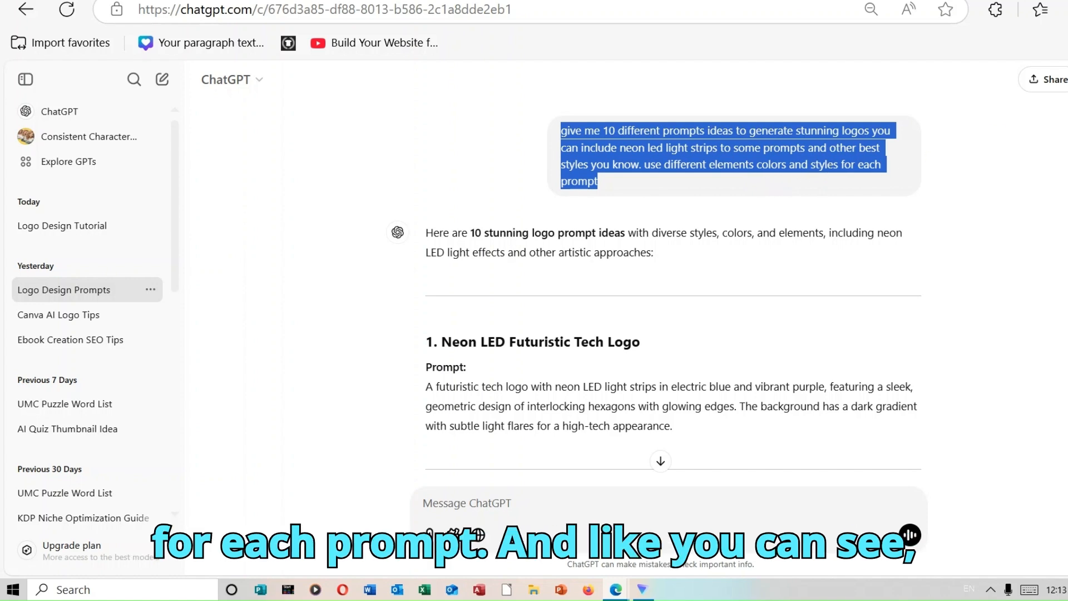
# Read through the ten logo prompt ideas in the Logo Design Prompts conversation in ChatGPT.
pyautogui.scroll(-6, 656, 287)
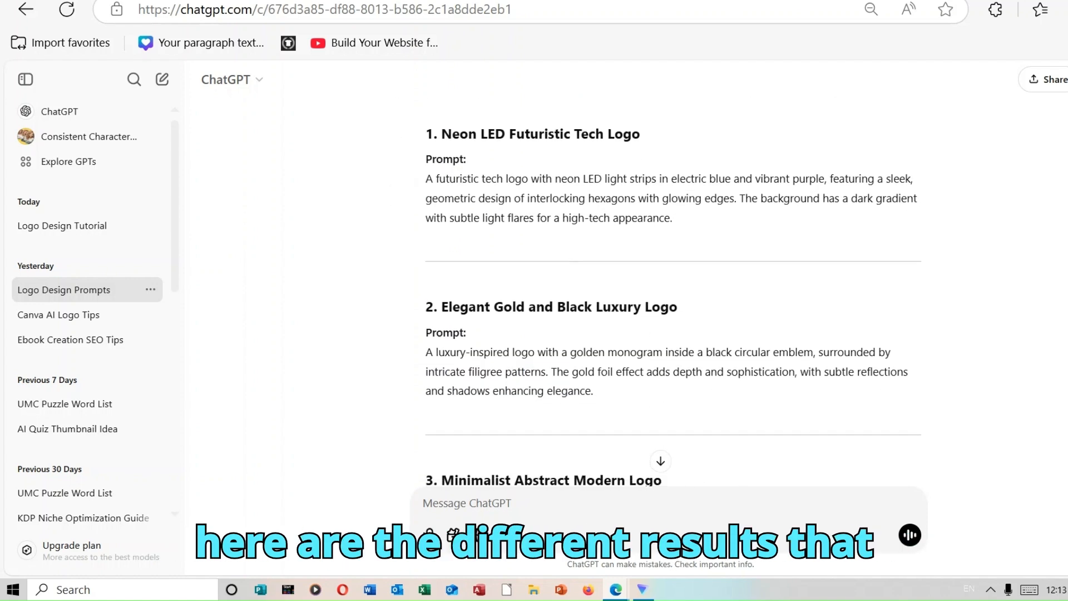
pyautogui.scroll(-5, 656, 288)
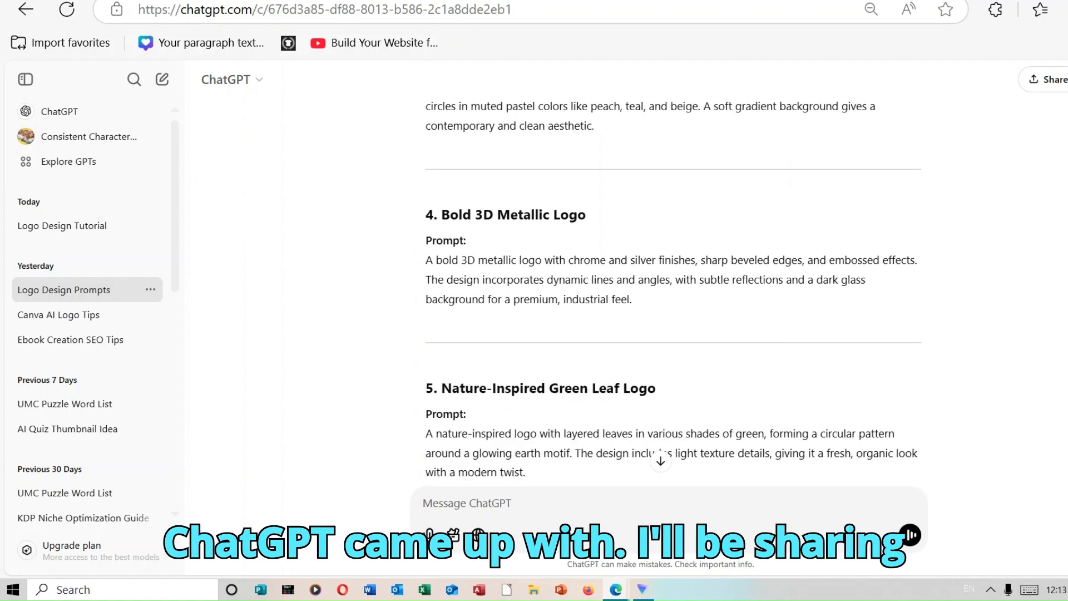
pyautogui.scroll(-6, 655, 287)
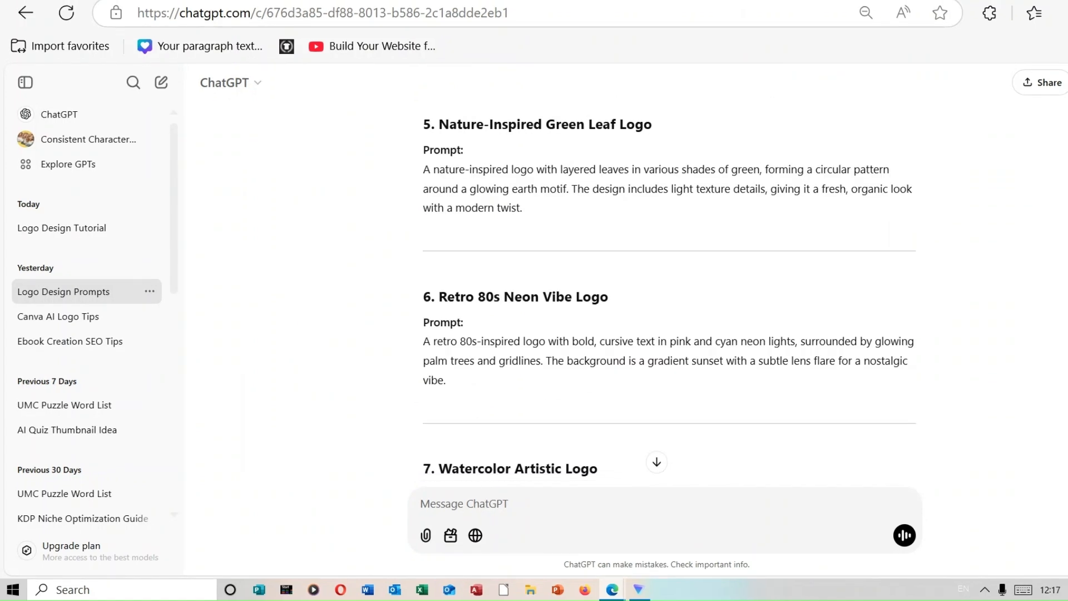
pyautogui.scroll(-8, 667, 306)
pyautogui.scroll(-7, 667, 278)
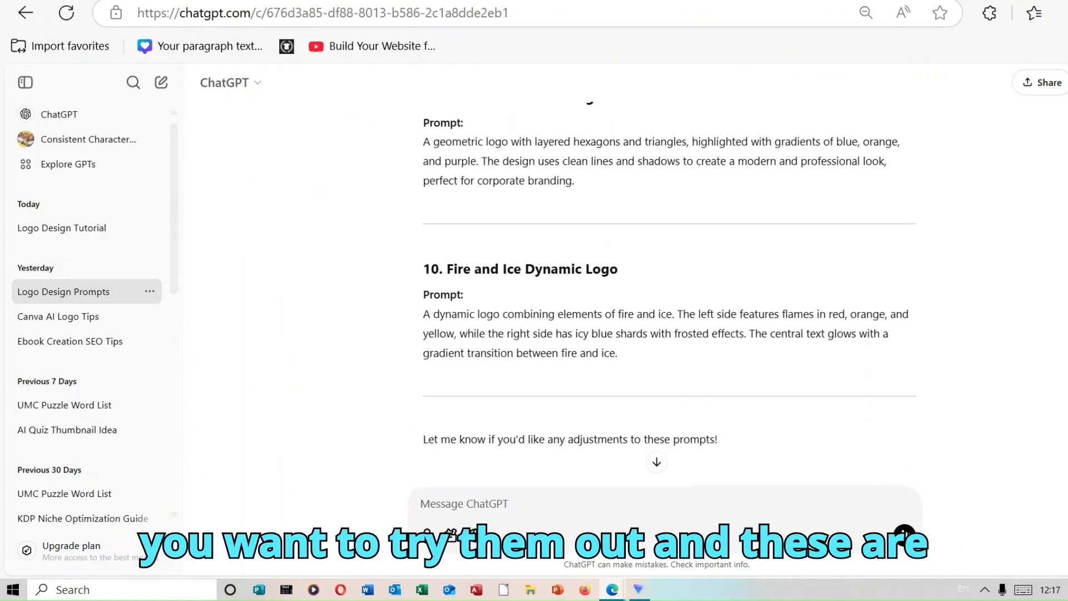
pyautogui.scroll(2, 668, 289)
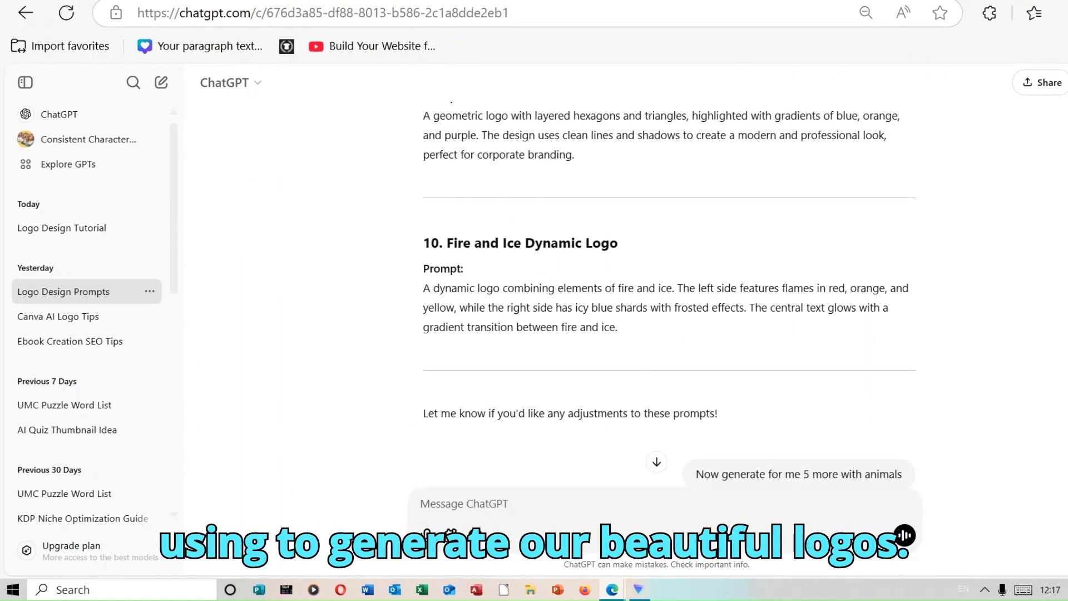
# Examine the five animal-inspired logo prompts and the follow-up request for prompts combining an element with matching text.
pyautogui.scroll(-2, 667, 290)
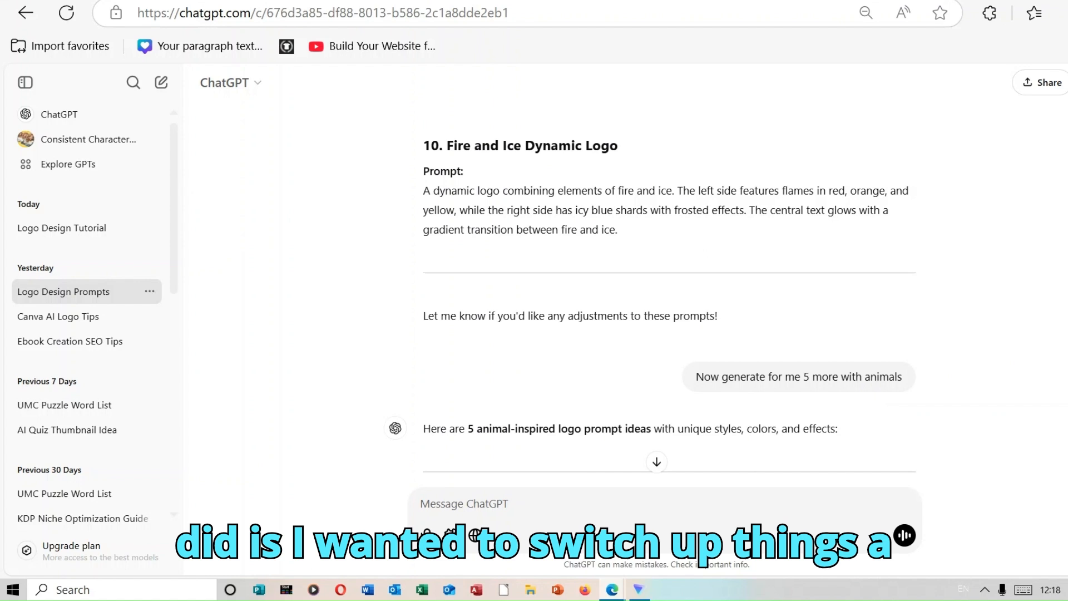
pyautogui.scroll(-2, 702, 562)
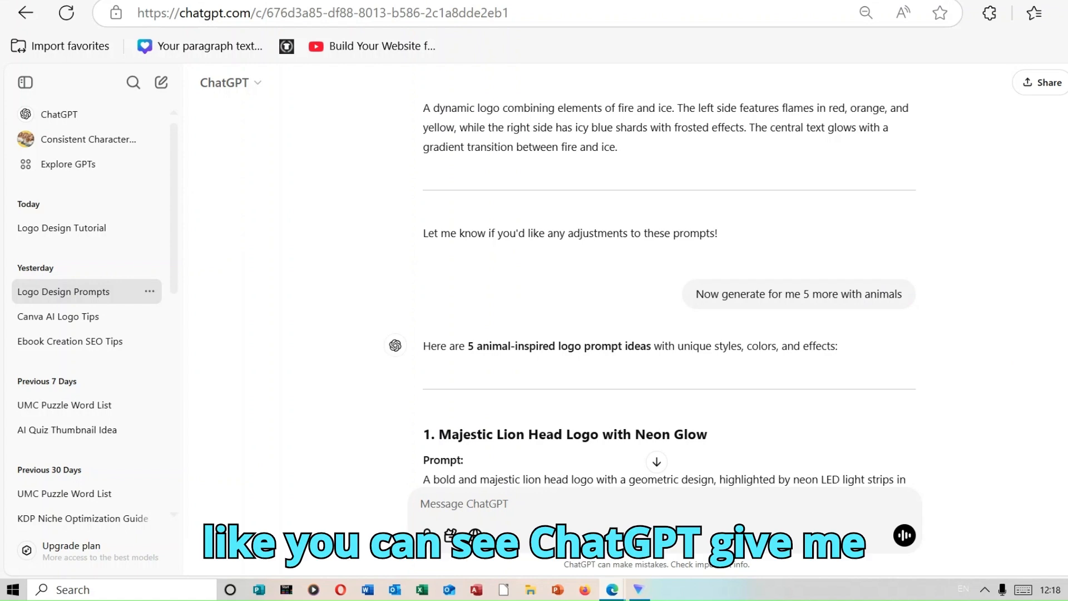
pyautogui.scroll(-3, 954, 295)
pyautogui.scroll(-4, 653, 293)
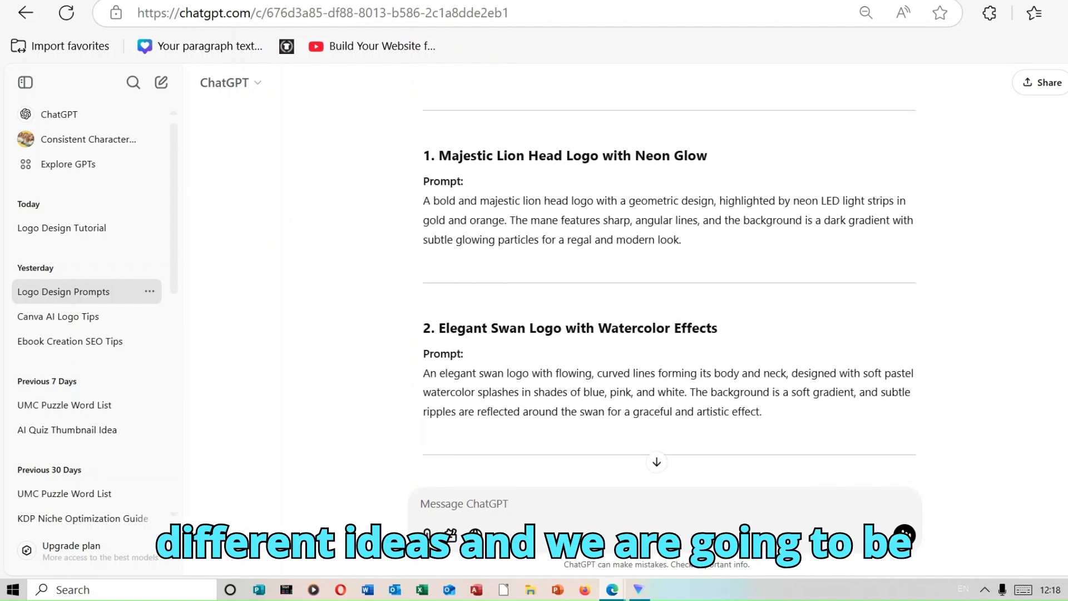
pyautogui.scroll(-4, 667, 294)
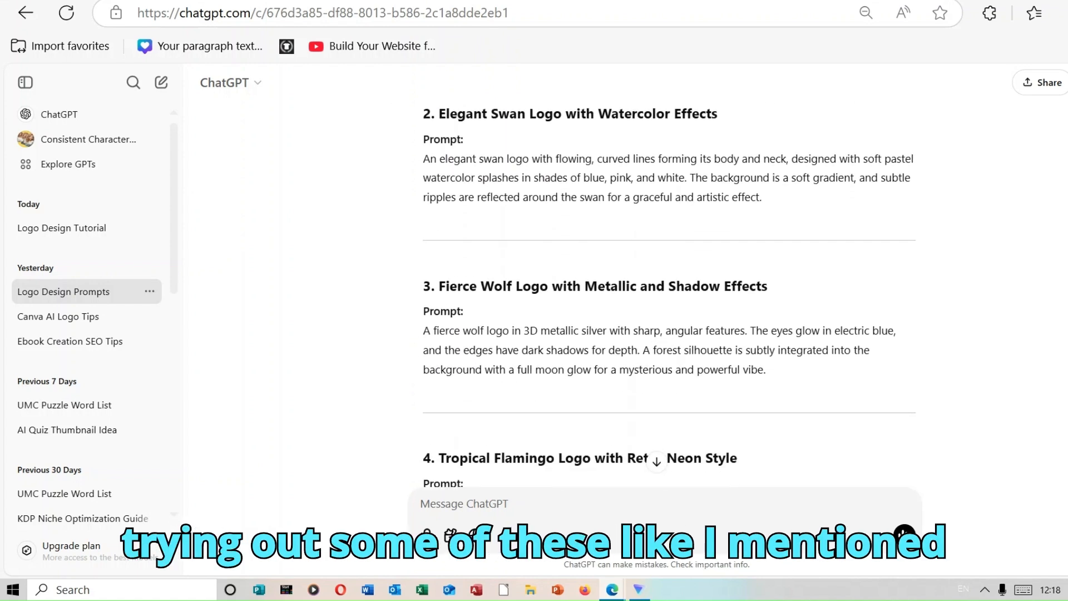
pyautogui.scroll(-2, 667, 295)
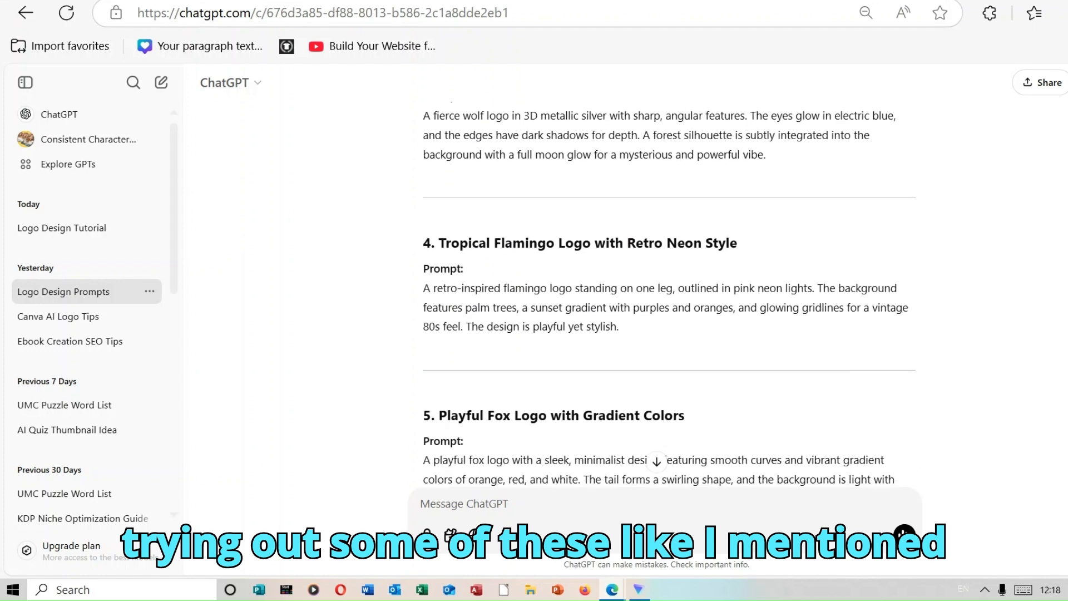
pyautogui.scroll(-3, 667, 294)
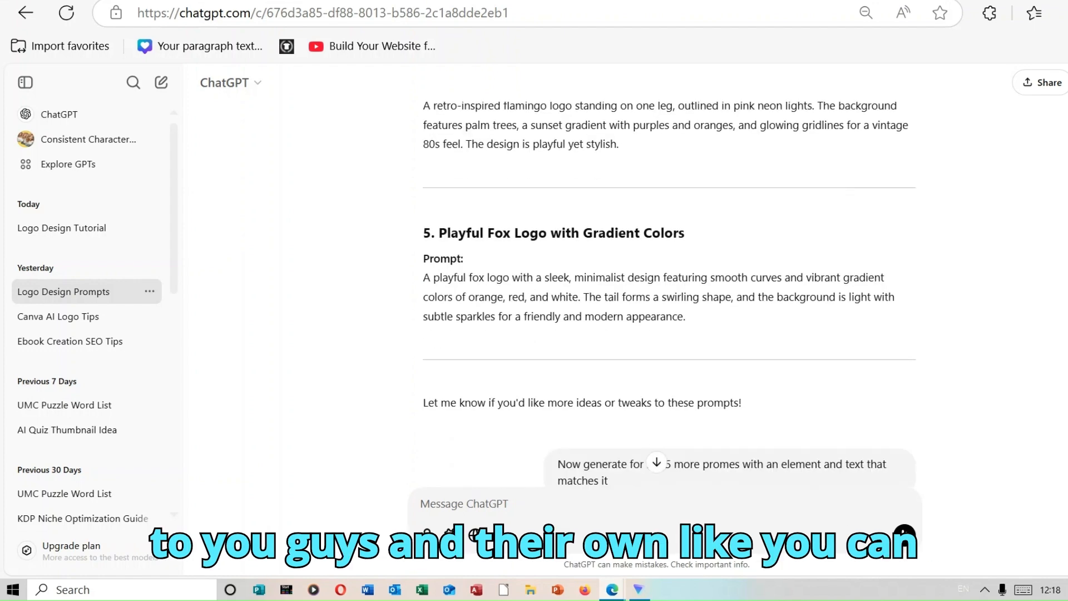
pyautogui.scroll(-3, 667, 295)
pyautogui.scroll(2, 667, 294)
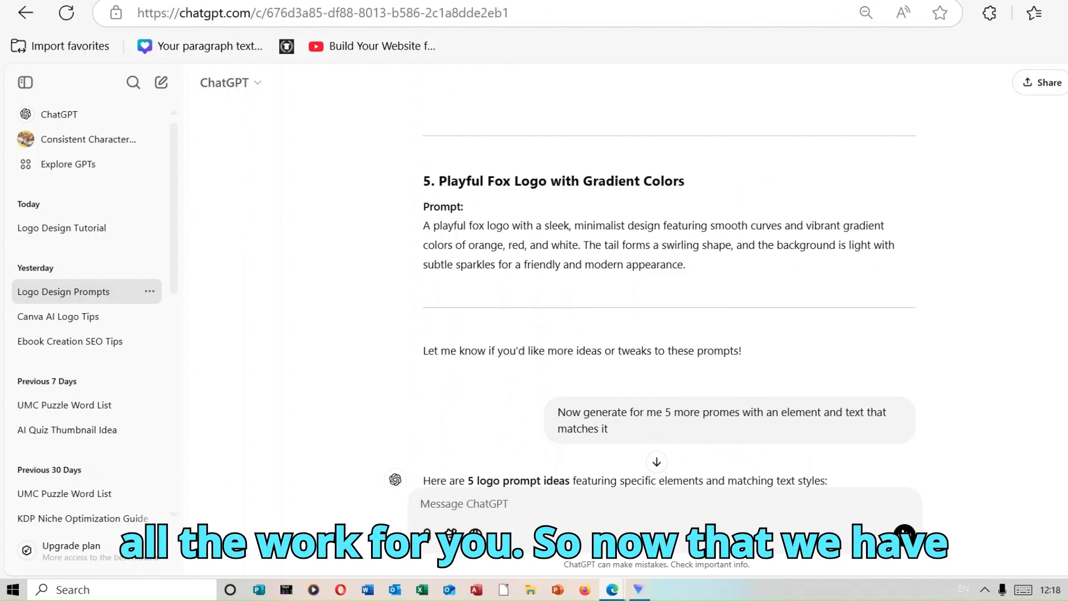
# Copy the full prompt text of idea 4, Bold 3D Metallic Logo, from the first list of prompts.
pyautogui.scroll(-15, 653, 295)
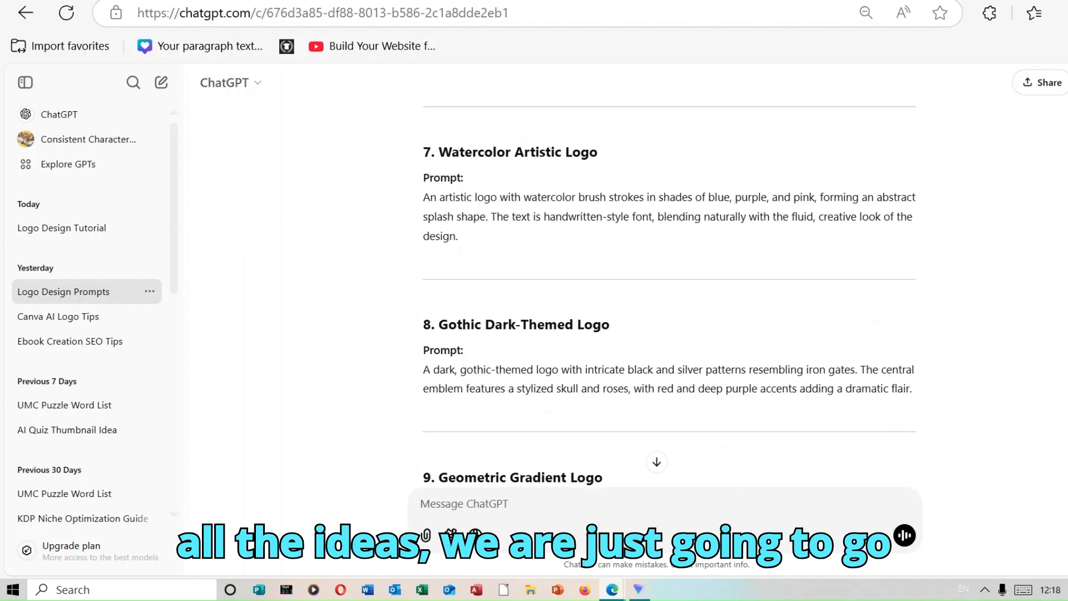
pyautogui.scroll(10, 653, 295)
pyautogui.scroll(6, 652, 295)
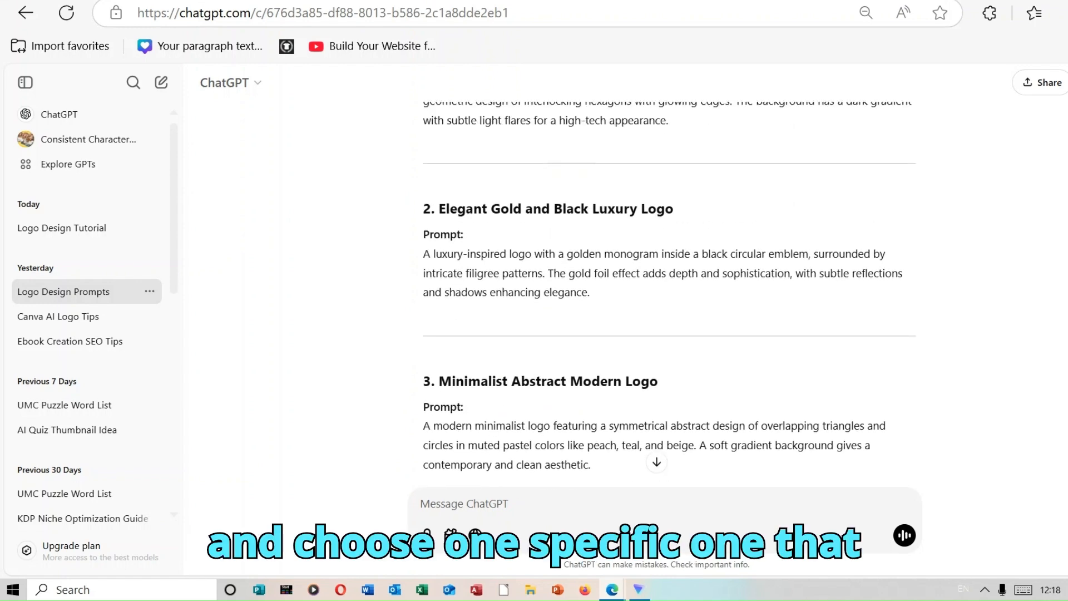
pyautogui.scroll(-9, 652, 294)
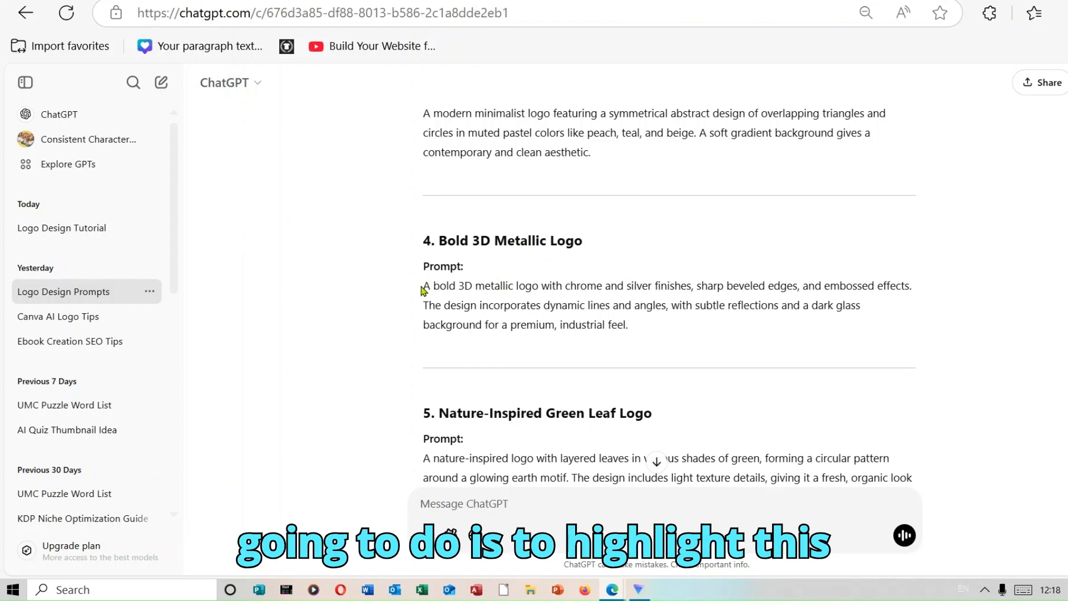
pyautogui.moveTo(423, 287); pyautogui.dragTo(735, 324)
pyautogui.rightClick(727, 299)
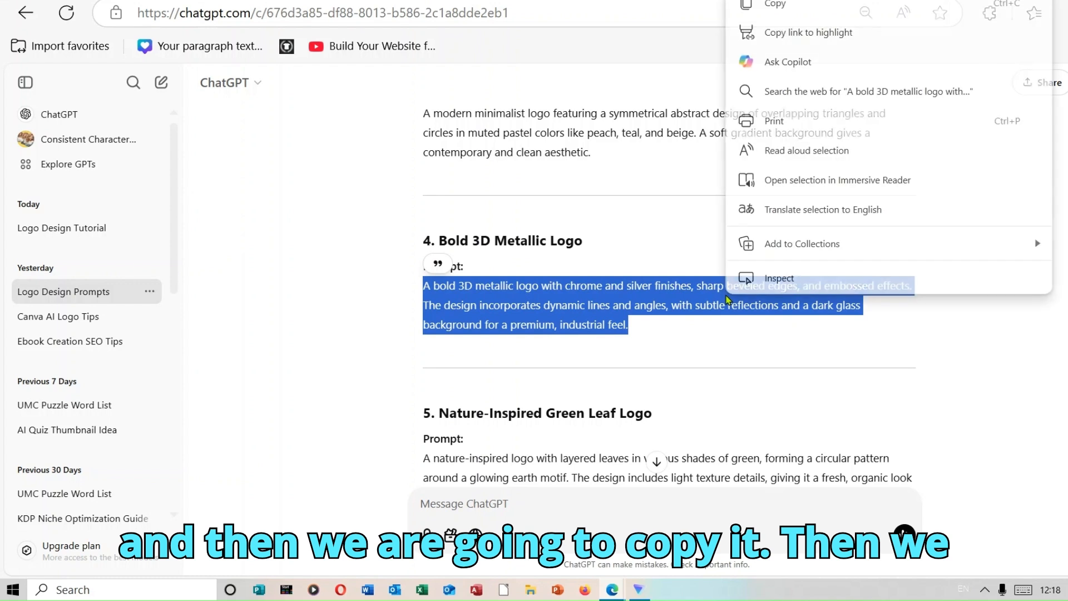
pyautogui.click(787, 15)
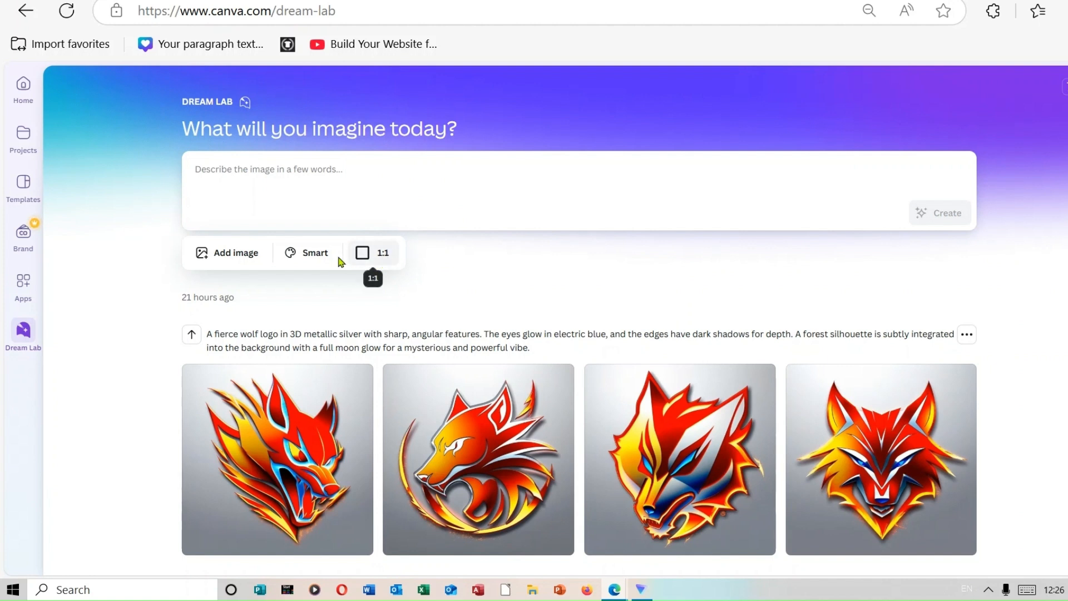
# In Canva Dream Lab, review the available image styles and the options for guiding the creation with an added image.
pyautogui.click(311, 254)
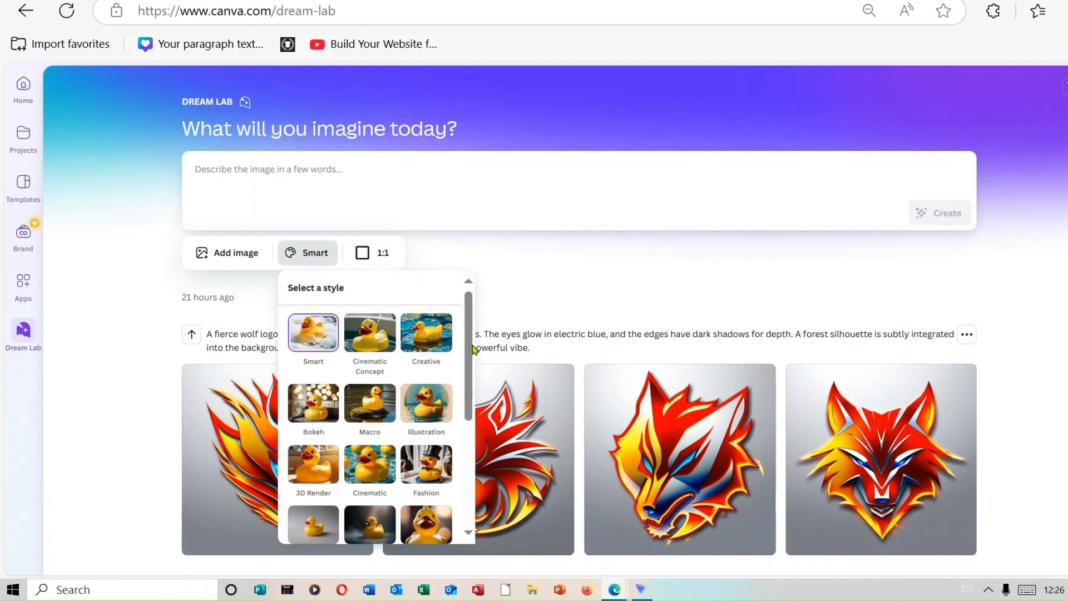
pyautogui.scroll(-2, 474, 357)
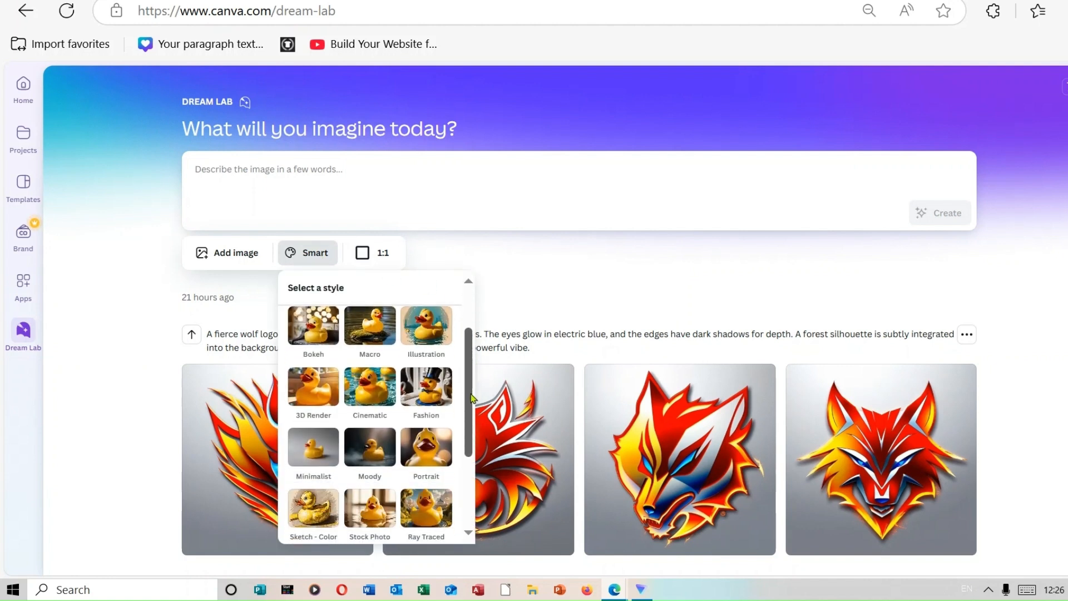
pyautogui.scroll(-1, 473, 397)
pyautogui.scroll(3, 345, 473)
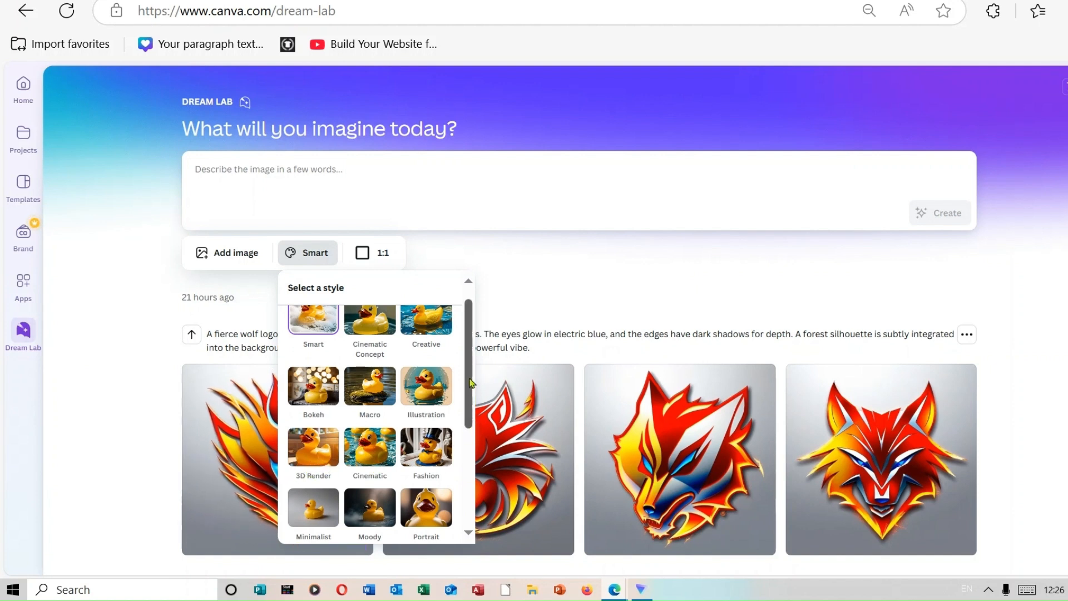
pyautogui.scroll(1, 471, 383)
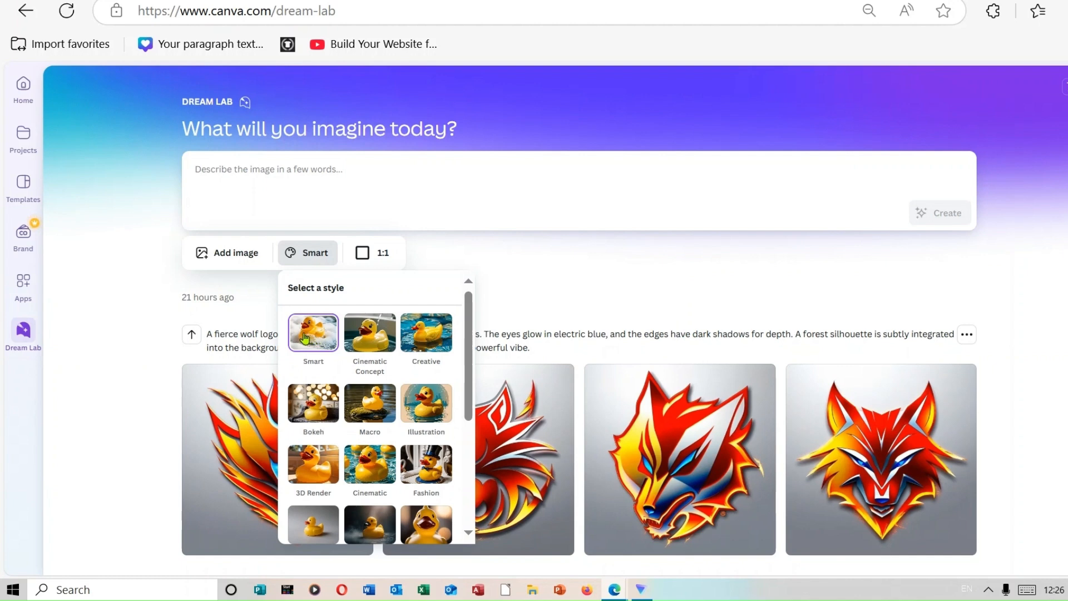
pyautogui.click(499, 266)
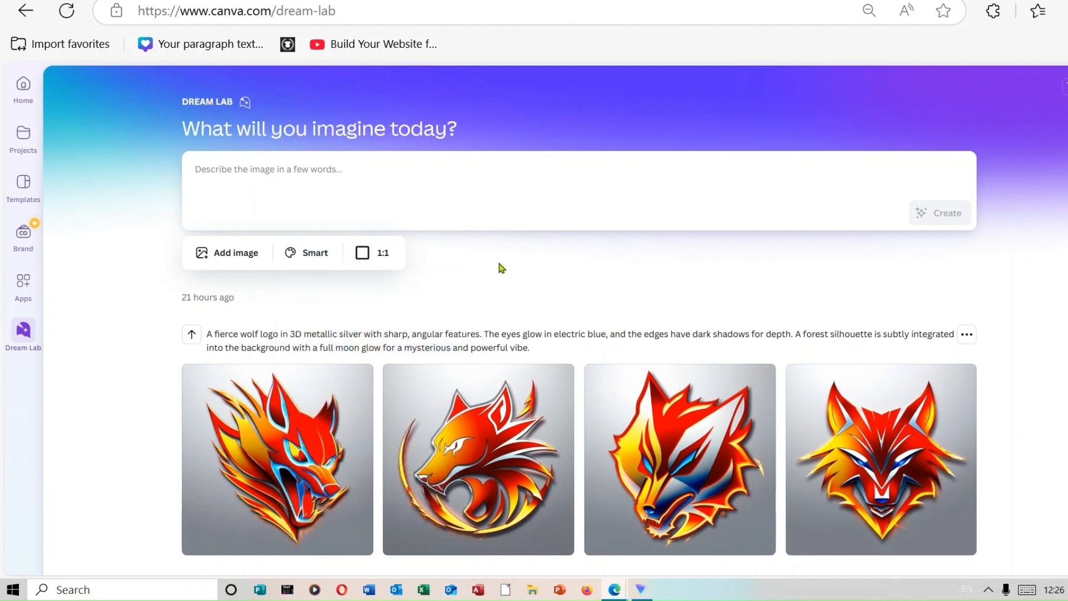
pyautogui.click(247, 258)
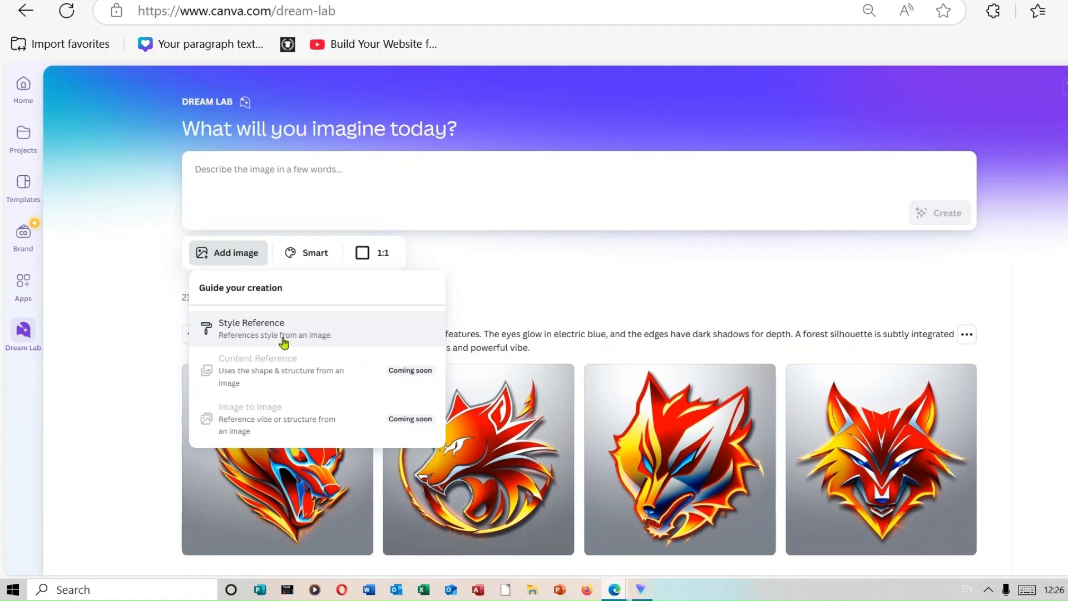
pyautogui.click(509, 275)
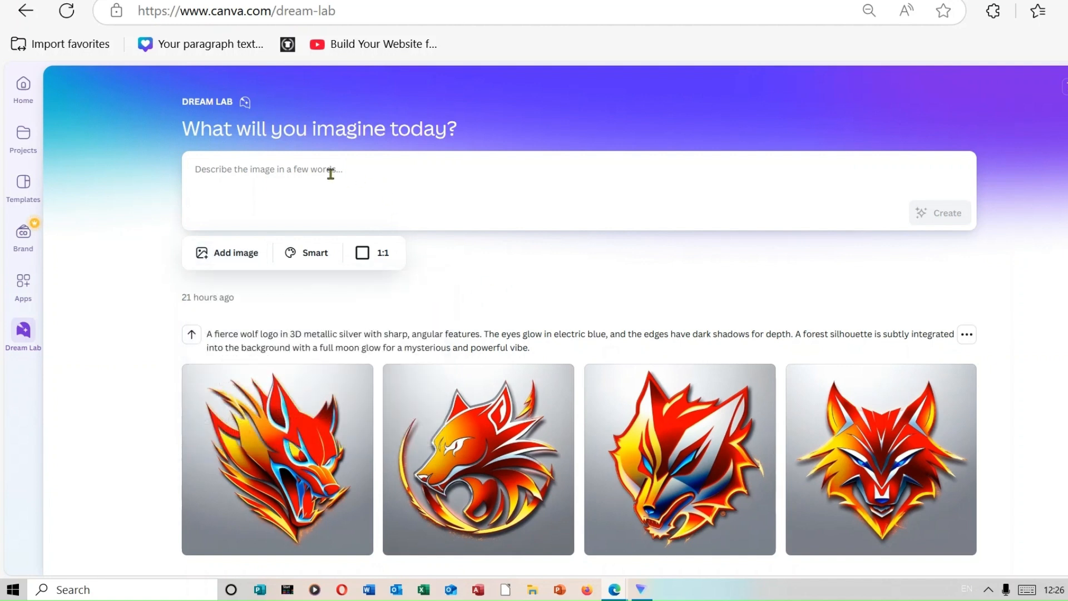
# Paste the copied bold 3D metallic logo prompt as the image description and generate the images with the Smart style at 1:1.
pyautogui.rightClick(295, 171)
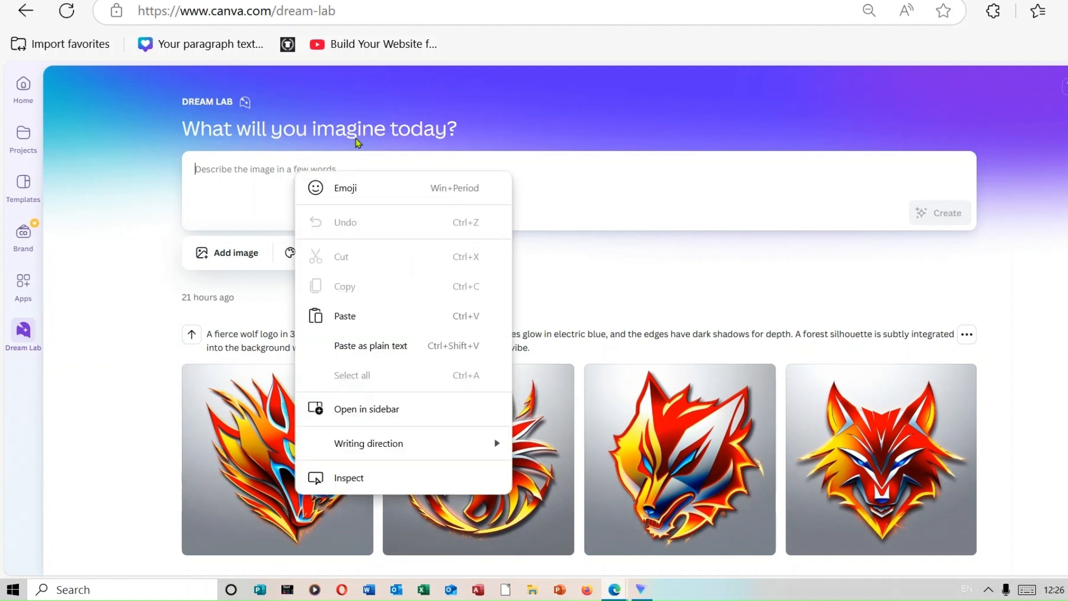
pyautogui.click(363, 314)
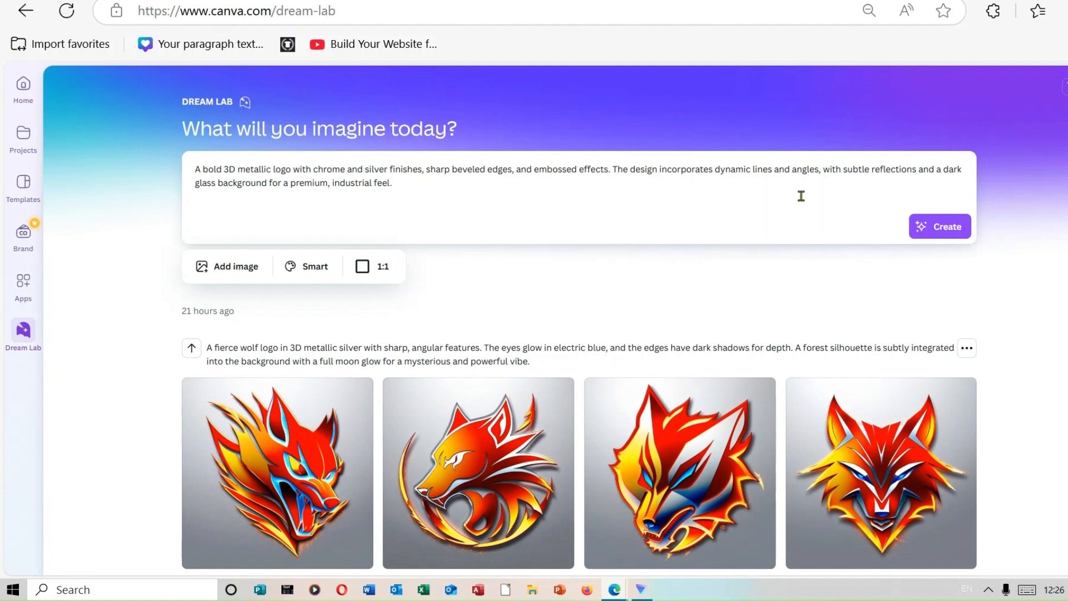
pyautogui.click(957, 228)
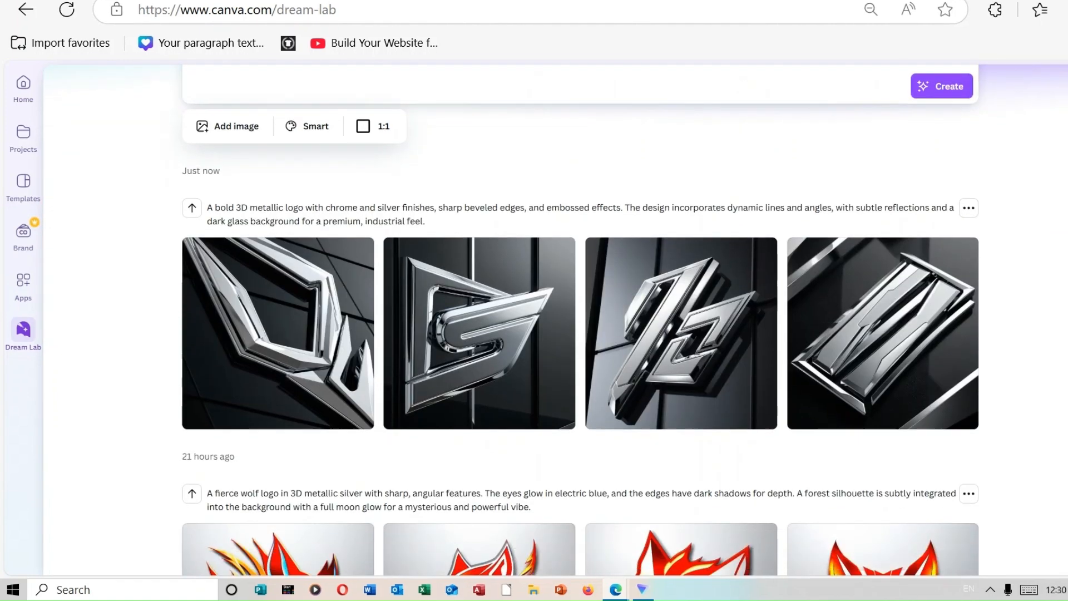
# Replace "silver" with "electric blue" in the bold 3D metallic logo description and generate the images again.
pyautogui.scroll(2, 555, 320)
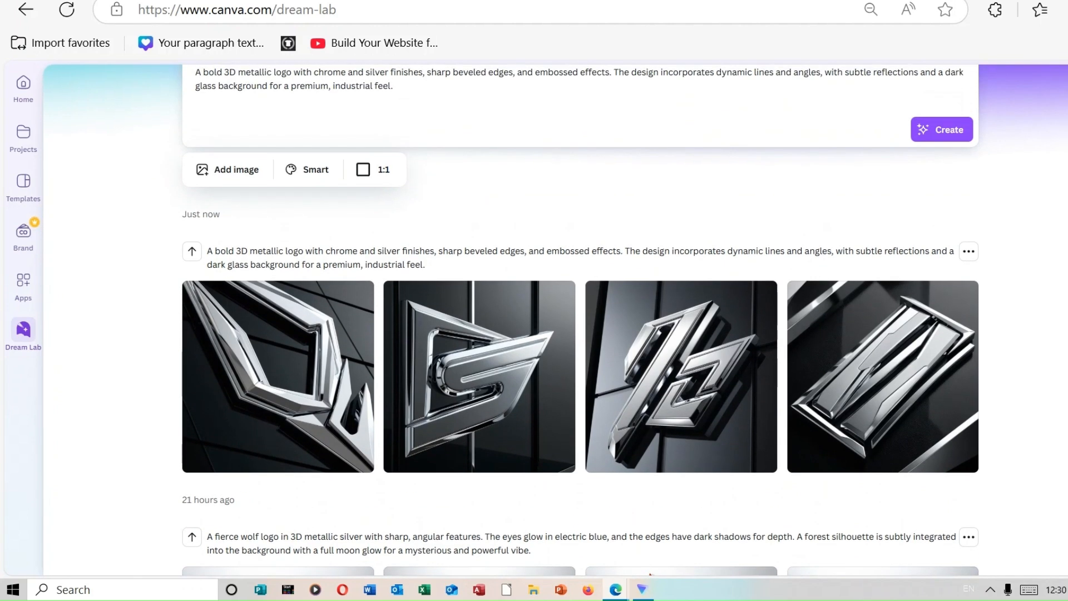
pyautogui.scroll(2, 548, 319)
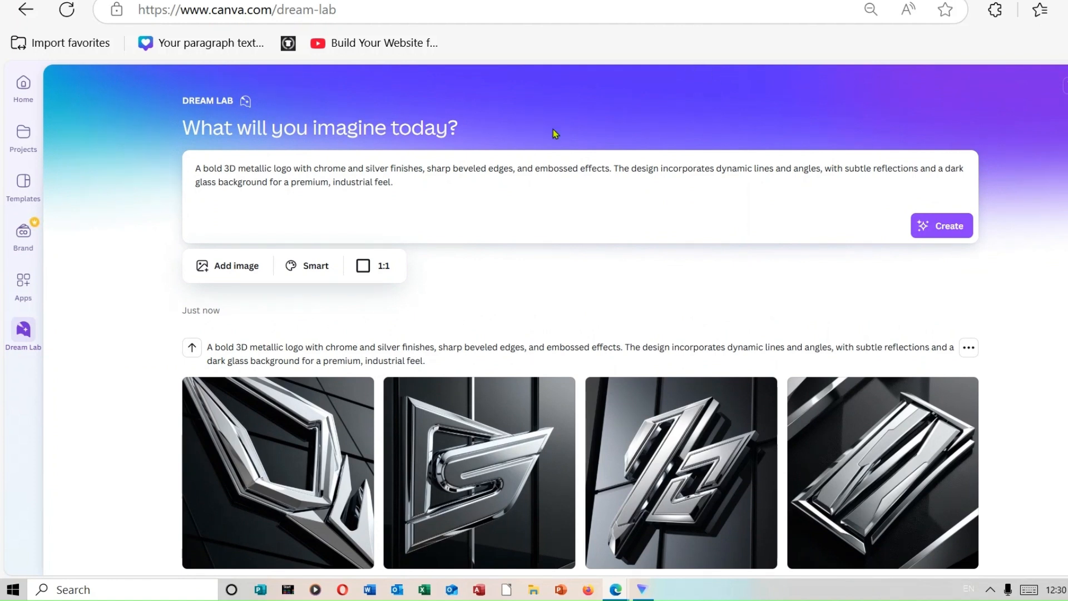
pyautogui.click(387, 168)
pyautogui.press('BackSpace')
pyautogui.press('BackSpace')
pyautogui.press('BackSpace')
pyautogui.press('BackSpace')
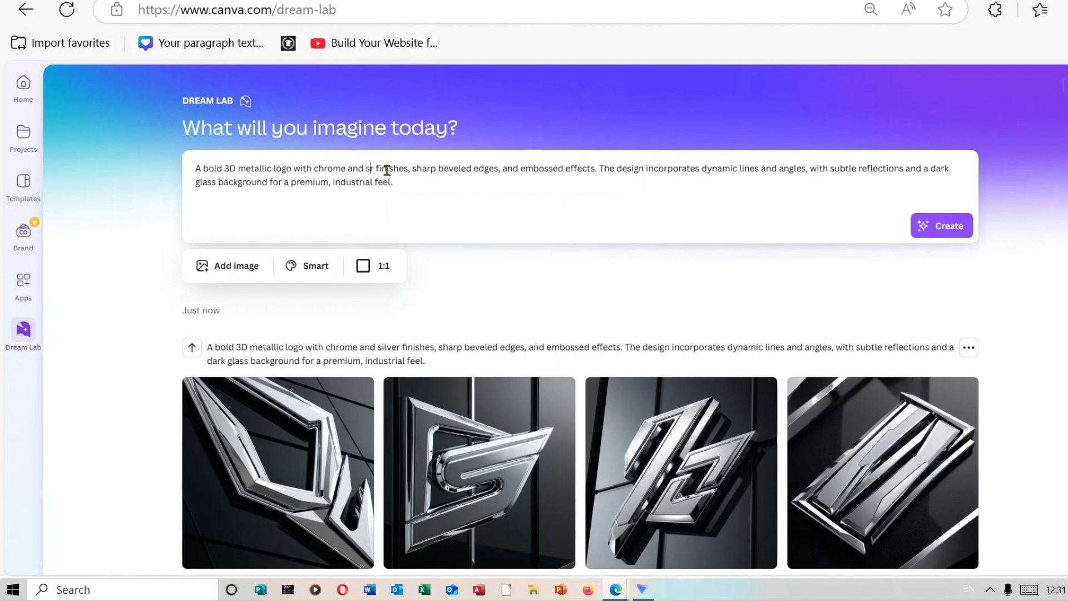
pyautogui.press('BackSpace')
pyautogui.write('electr')
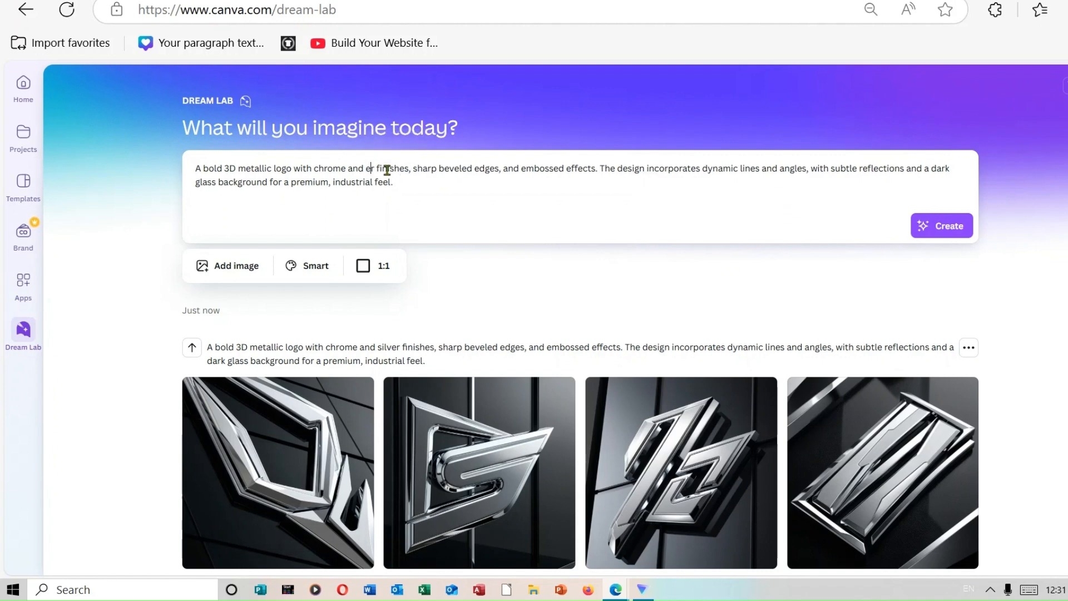
pyautogui.write('ic blue')
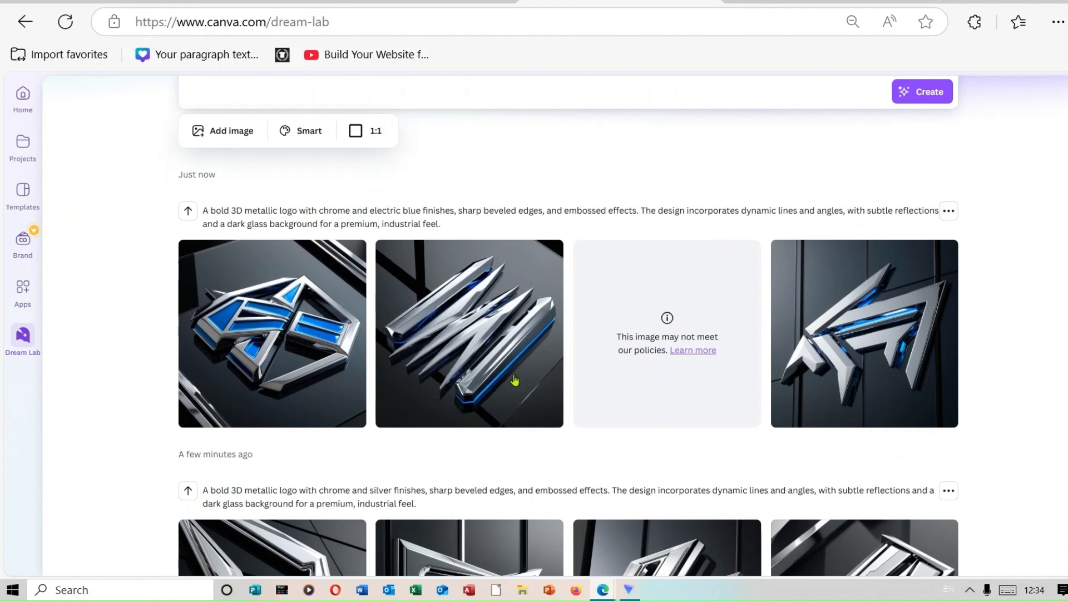
# Switch to ChatGPT and copy the full prompt text of idea 7, Watercolor Artistic Logo.
pyautogui.click(455, 7)
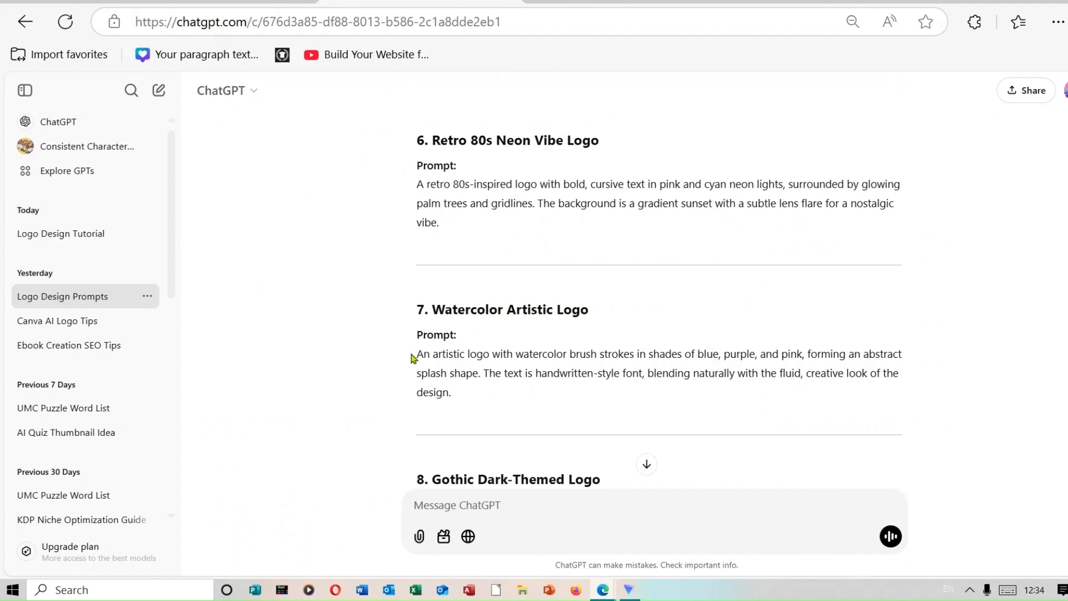
pyautogui.moveTo(413, 357); pyautogui.dragTo(700, 391)
pyautogui.hotkey('ctrl', 'c')
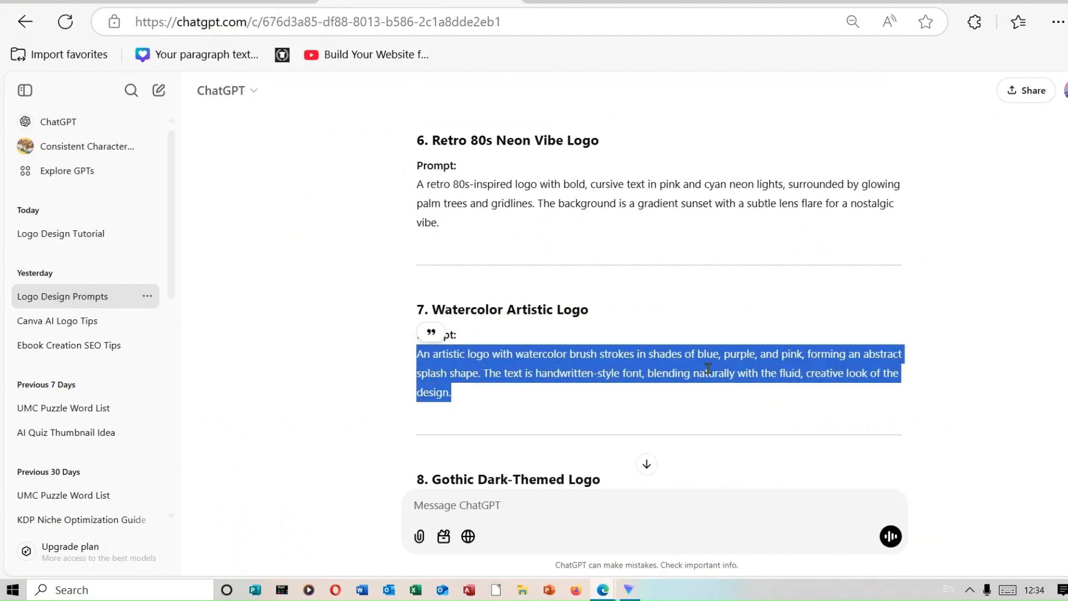
pyautogui.rightClick(708, 368)
pyautogui.click(791, 89)
# Back in Canva Dream Lab, replace the image description with the copied watercolor logo prompt and generate the images.
pyautogui.click(623, 2)
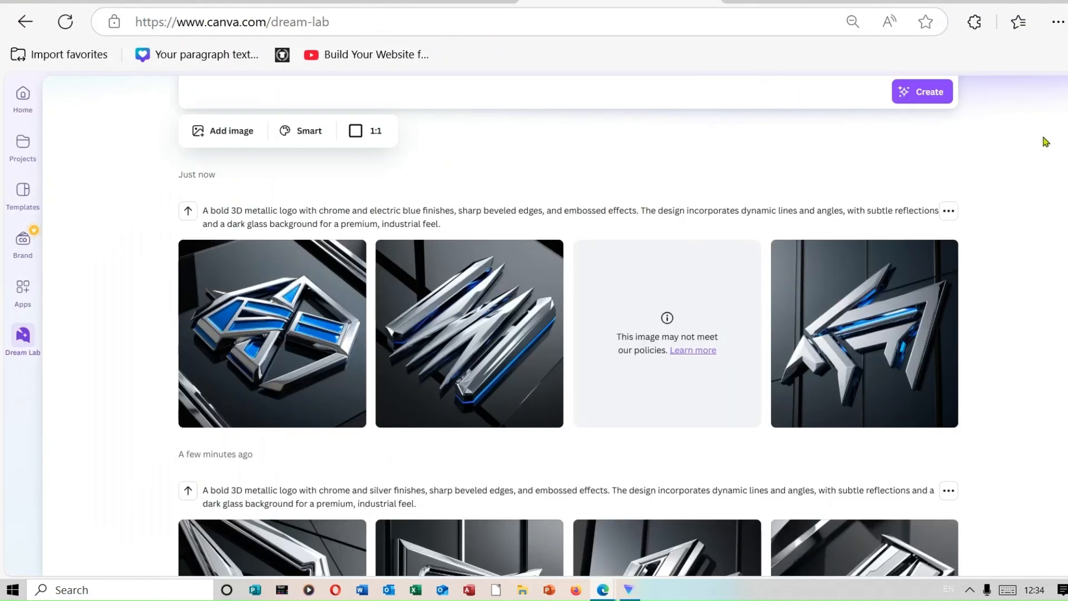
pyautogui.scroll(3, 556, 326)
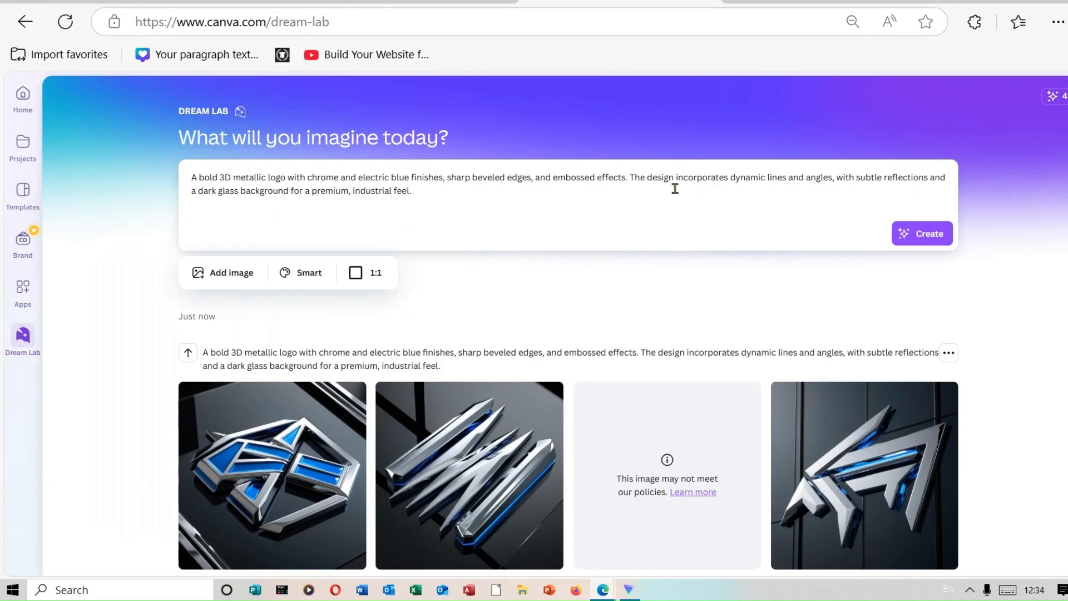
pyautogui.moveTo(461, 192); pyautogui.dragTo(125, 135)
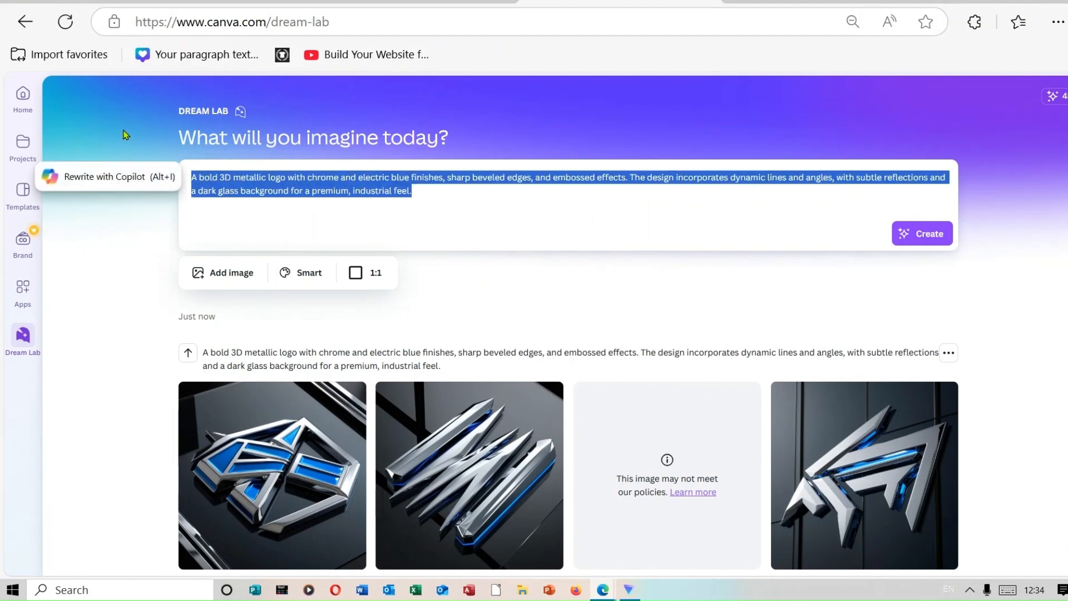
pyautogui.press('BackSpace')
pyautogui.rightClick(228, 181)
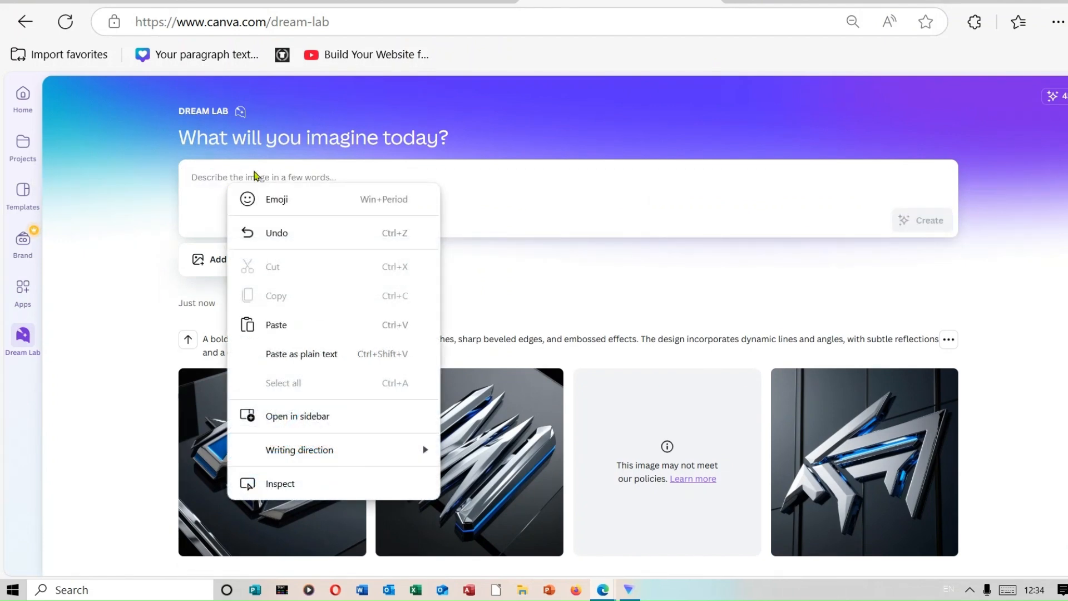
pyautogui.click(291, 326)
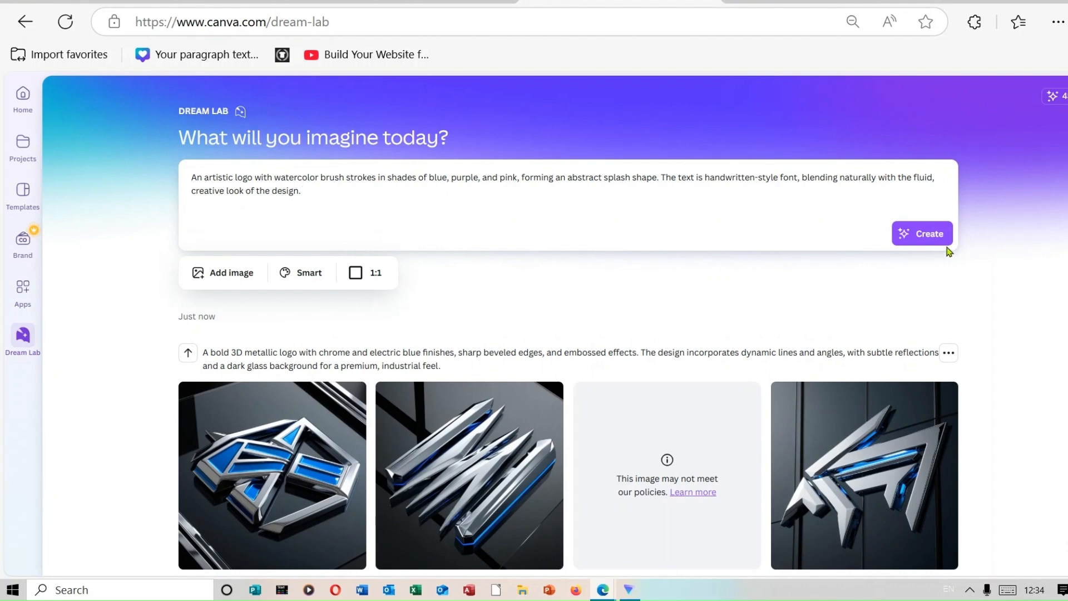
pyautogui.click(938, 244)
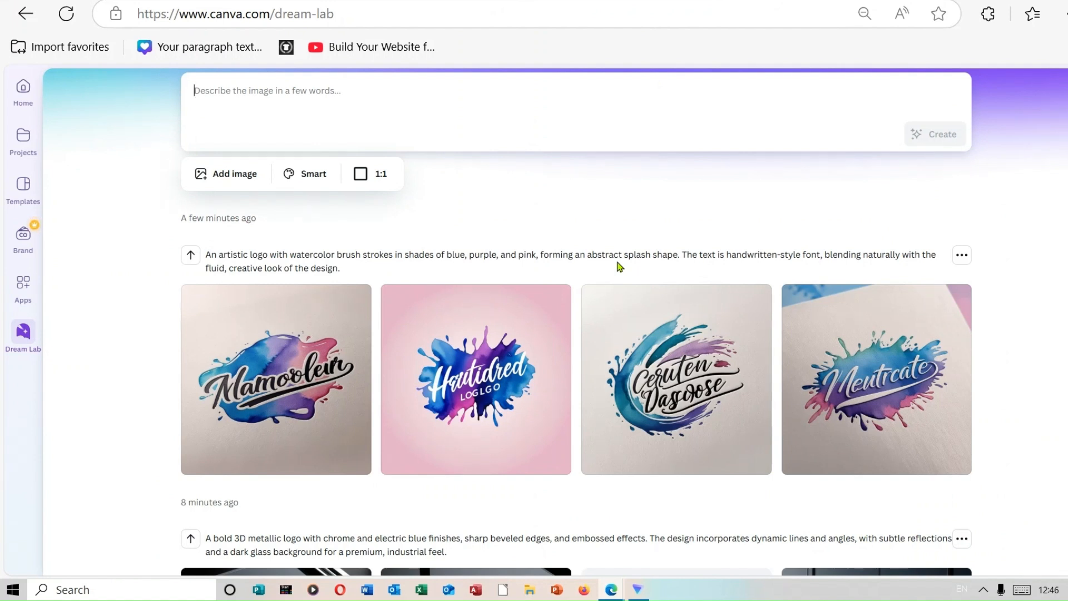
pyautogui.moveTo(482, 367)
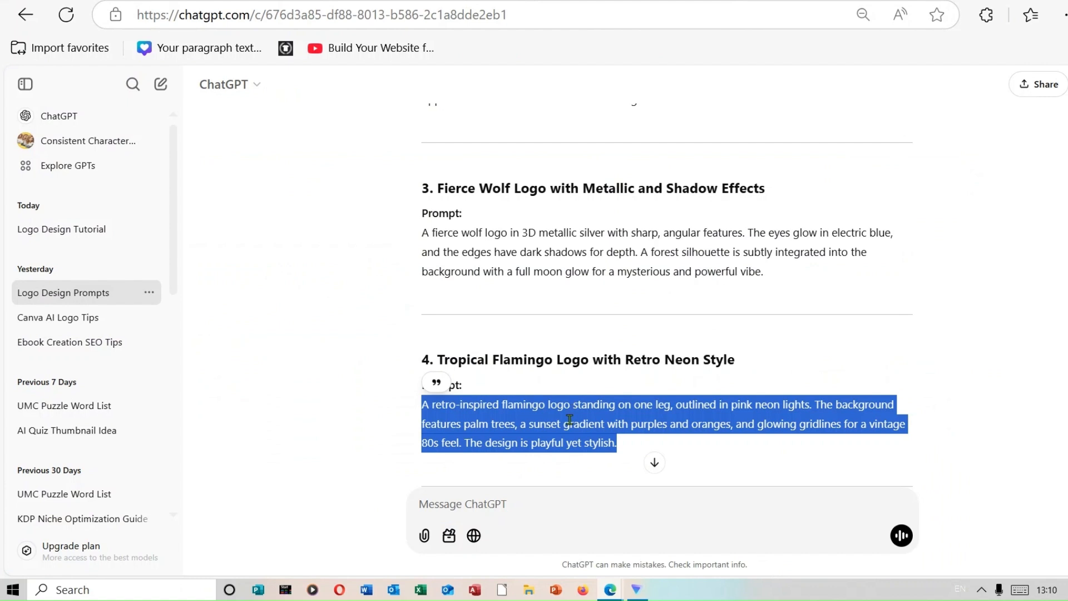
# Generate Dream Lab images from the Tropical Flamingo Logo with Retro Neon Style prompt copied from ChatGPT.
pyautogui.rightClick(570, 418)
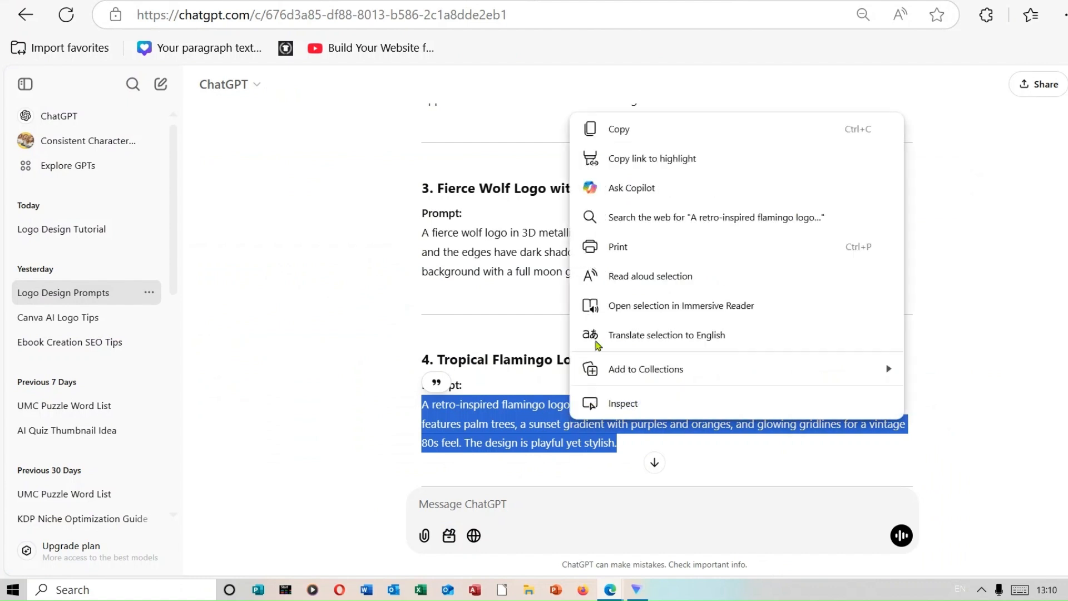
pyautogui.click(646, 139)
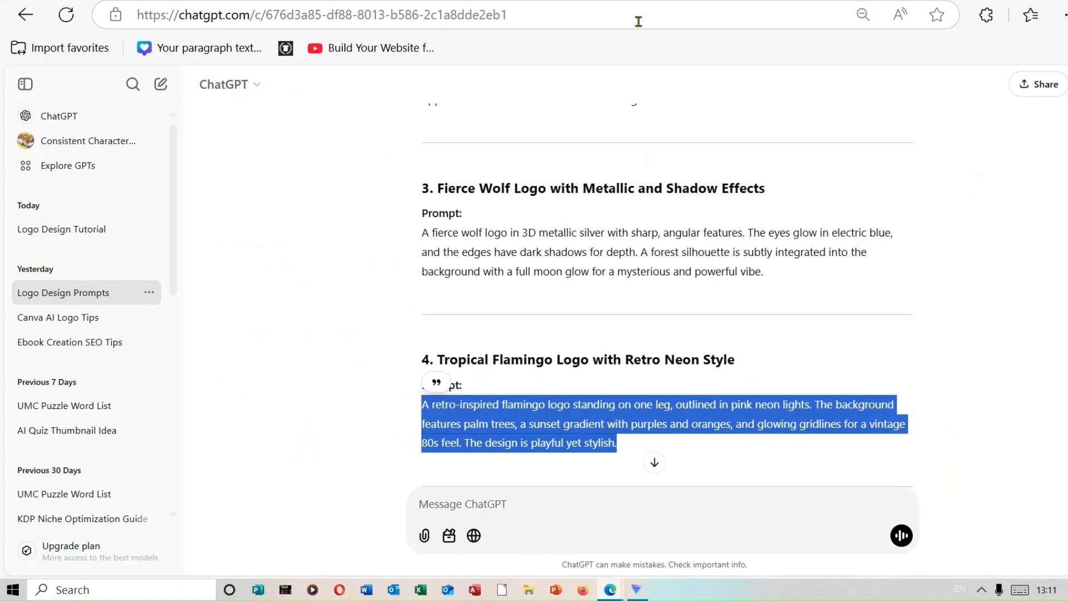
pyautogui.hotkey('ctrl', 'Tab')
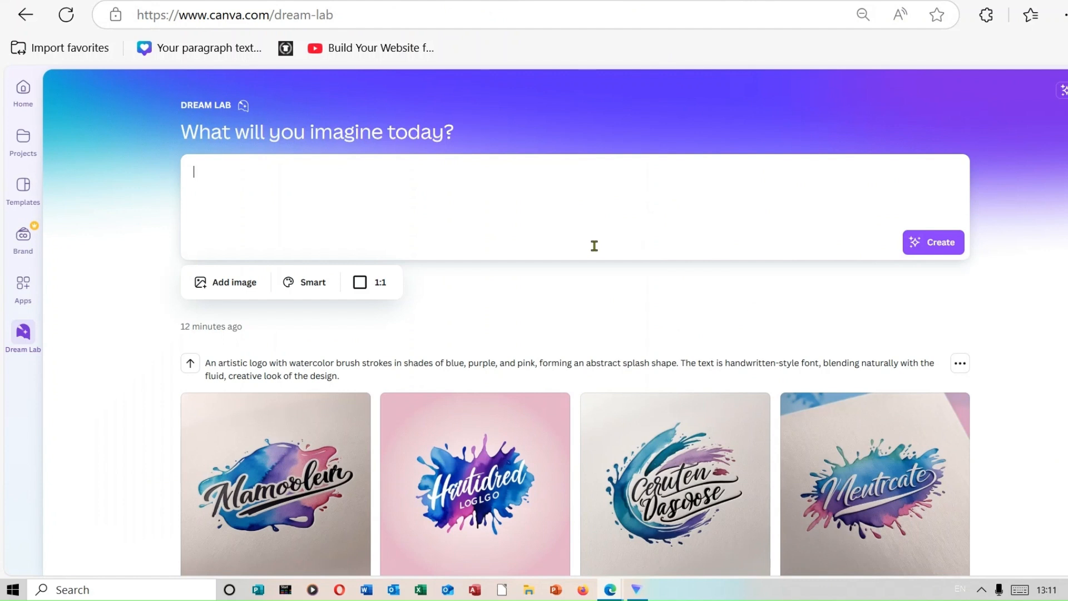
pyautogui.rightClick(416, 192)
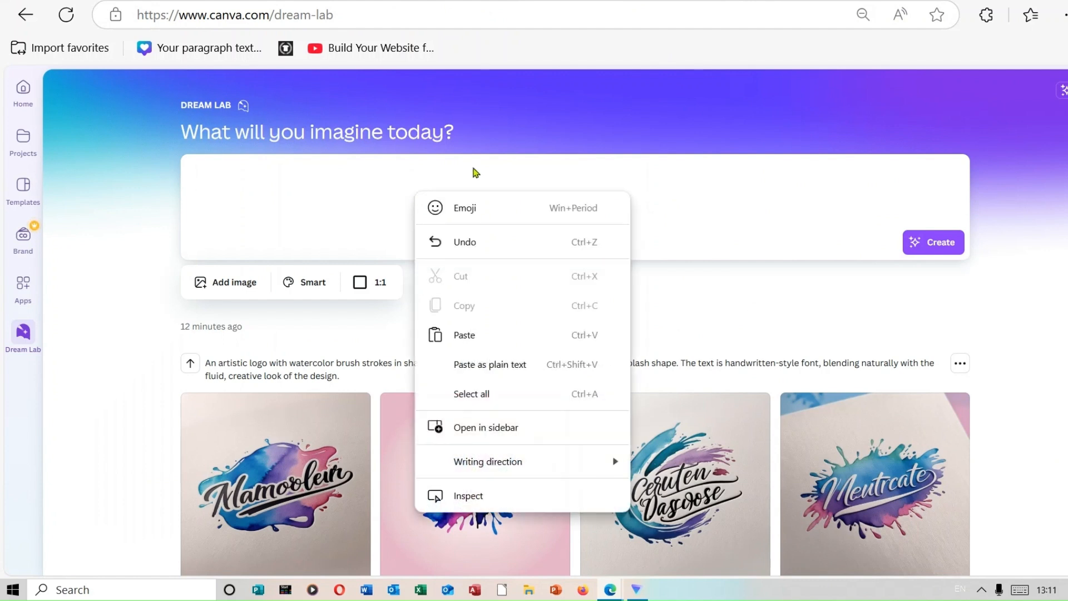
pyautogui.click(532, 335)
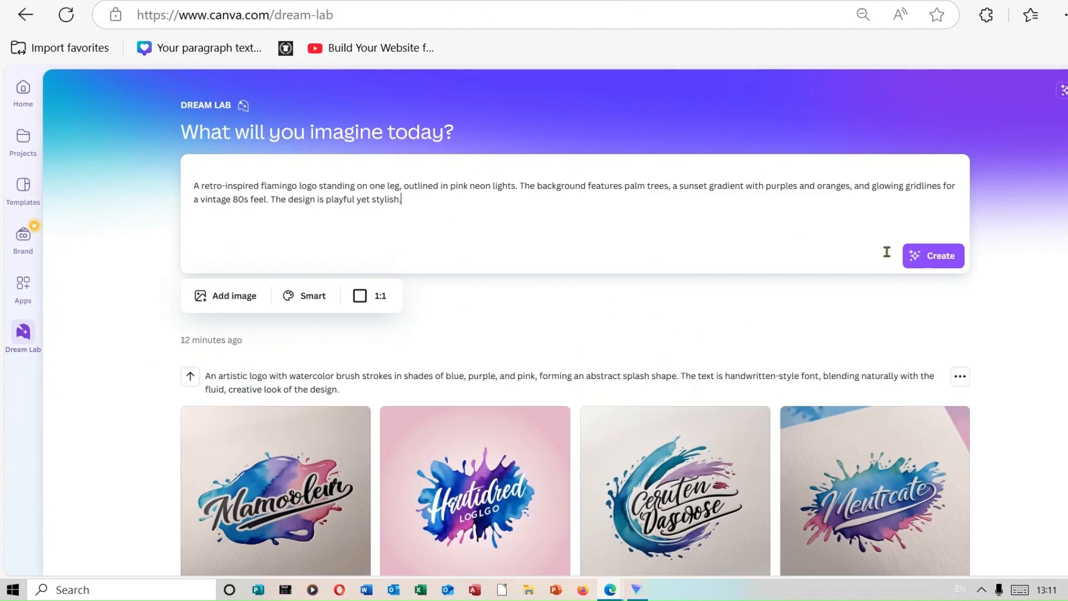
pyautogui.click(944, 261)
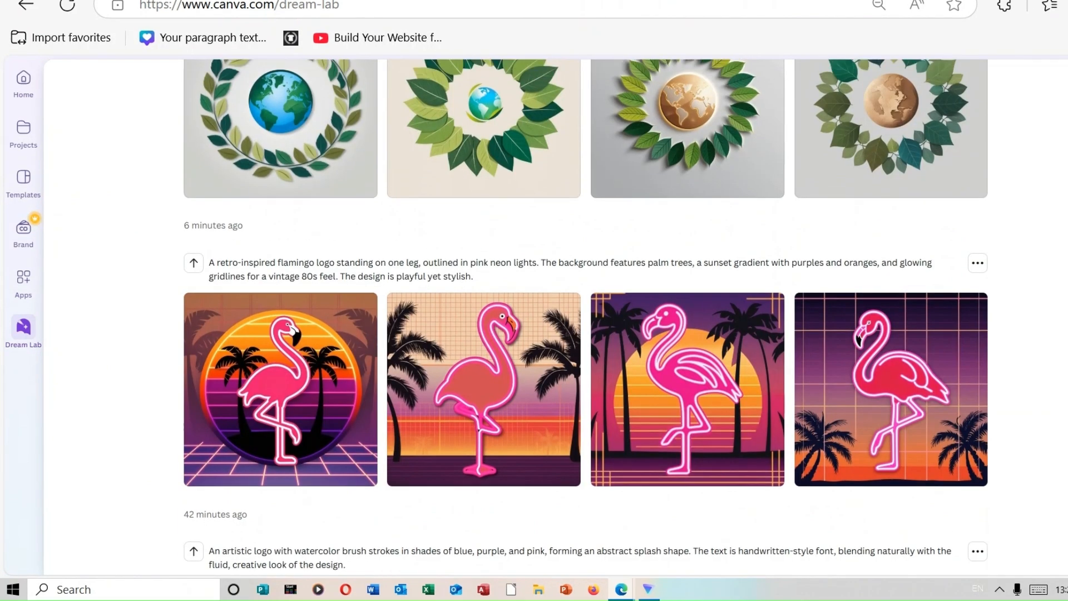
# Review the generated nature, swan, fox and lion logos in the Dream Lab results.
pyautogui.scroll(5, 586, 317)
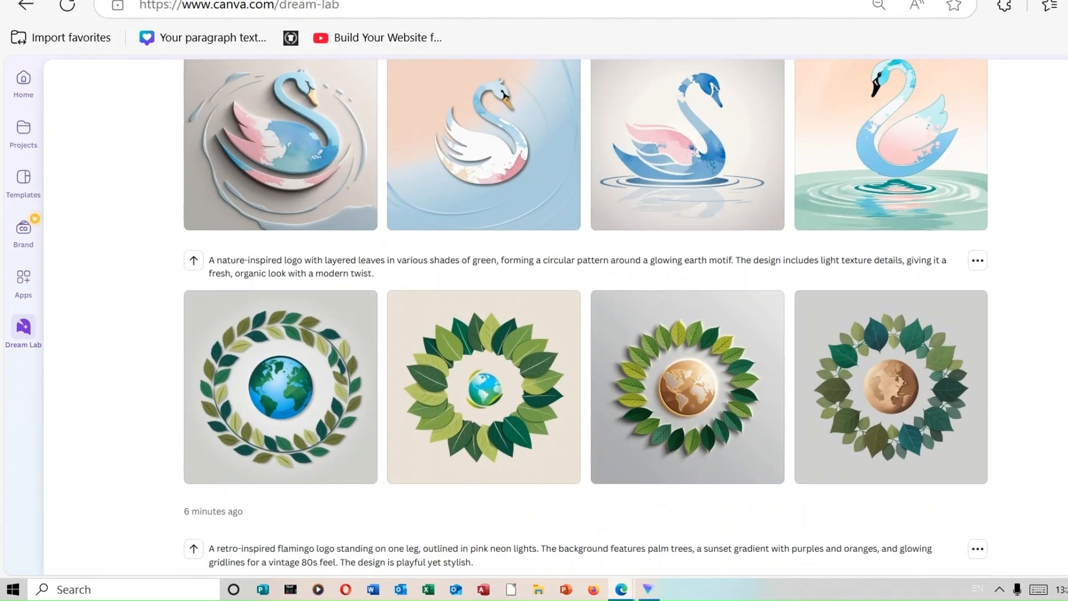
pyautogui.scroll(10, 586, 317)
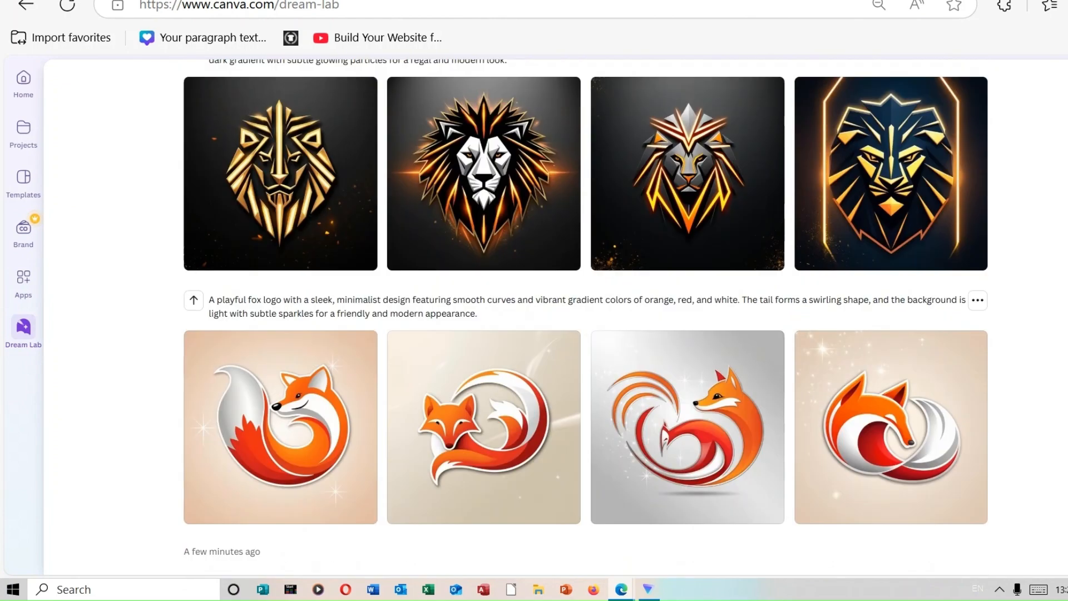
pyautogui.scroll(6, 586, 317)
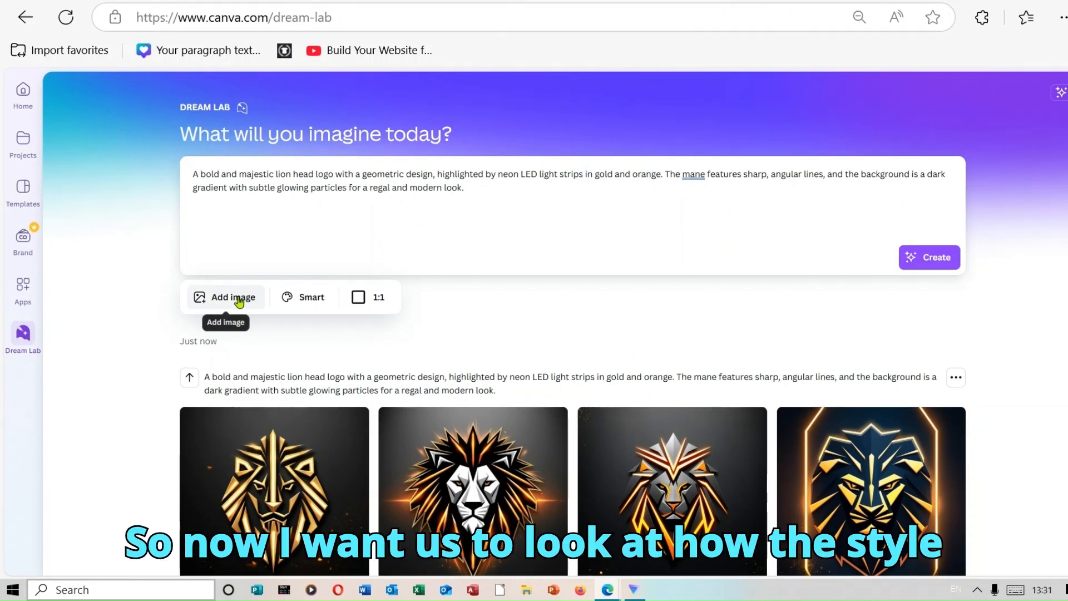
pyautogui.click(239, 302)
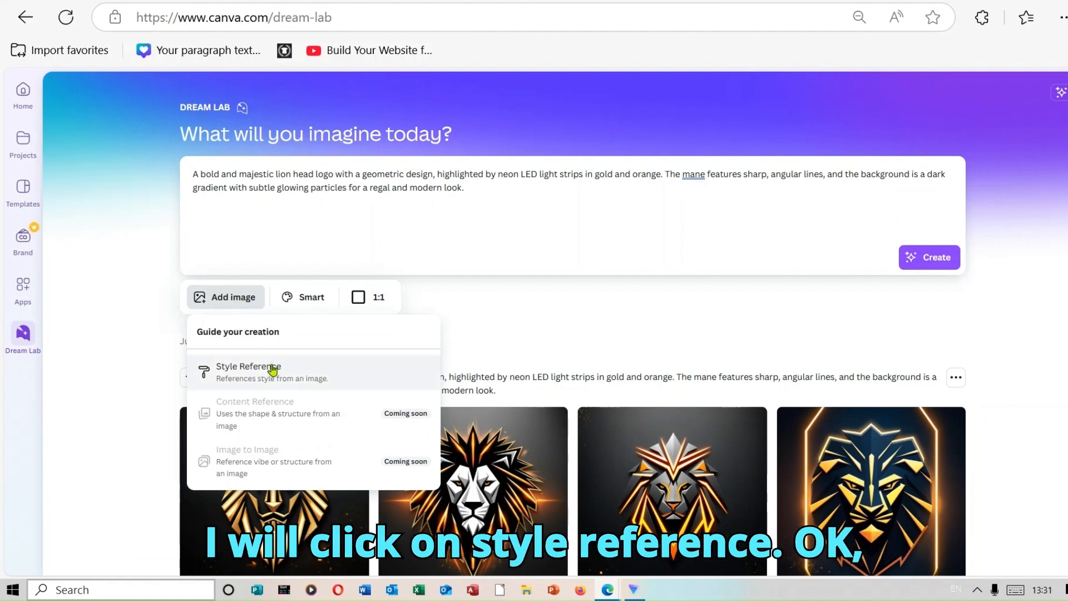
pyautogui.click(272, 369)
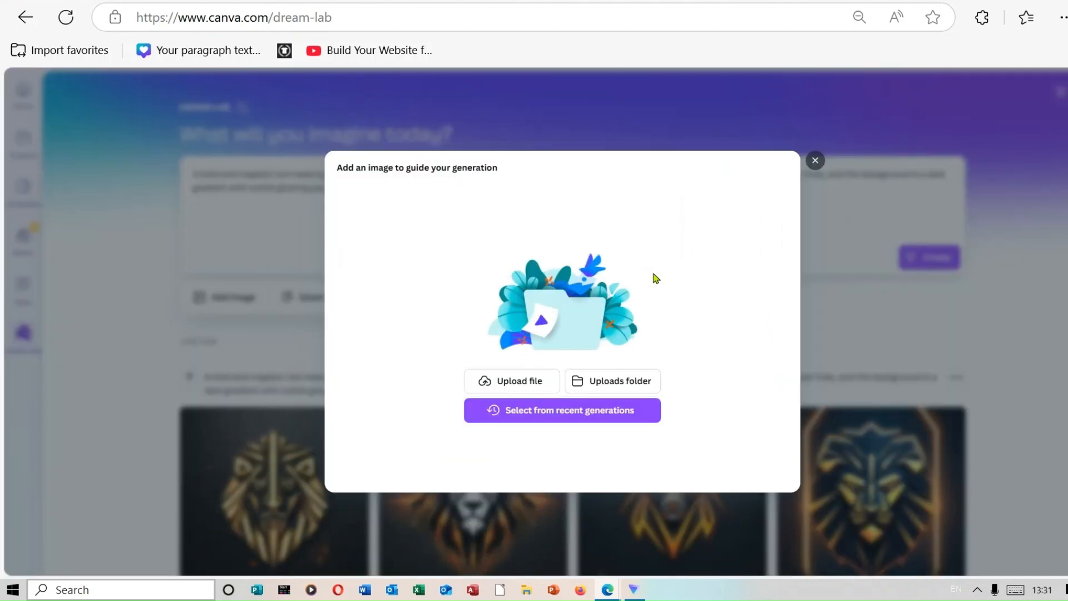
pyautogui.click(815, 160)
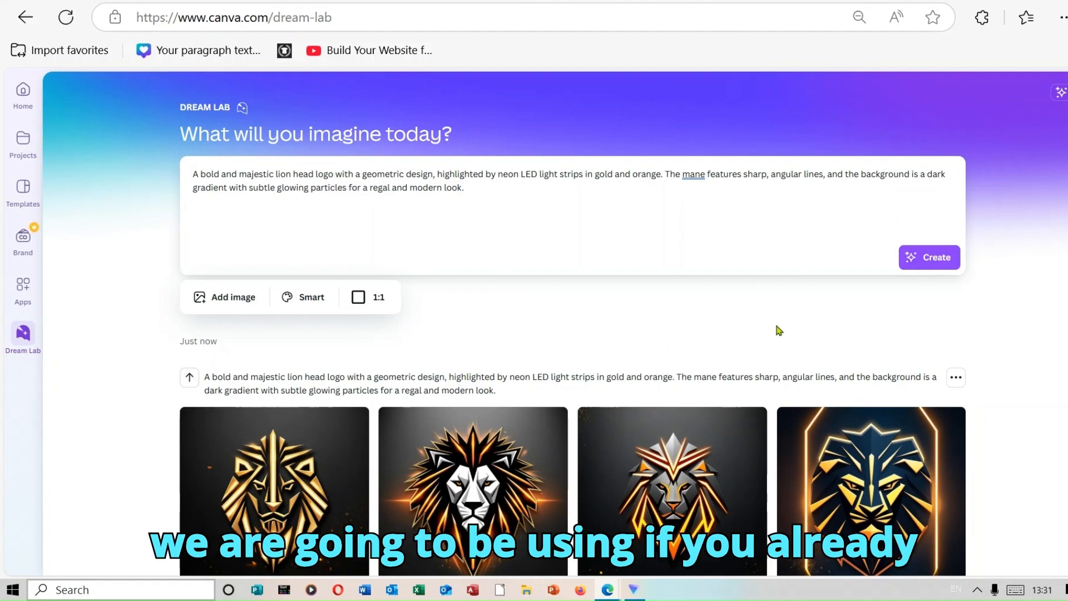
# Reuse the elegant swan logo prompt as the image description, and switch back to the bold and majestic lion head logo prompt.
pyautogui.scroll(-12, 573, 323)
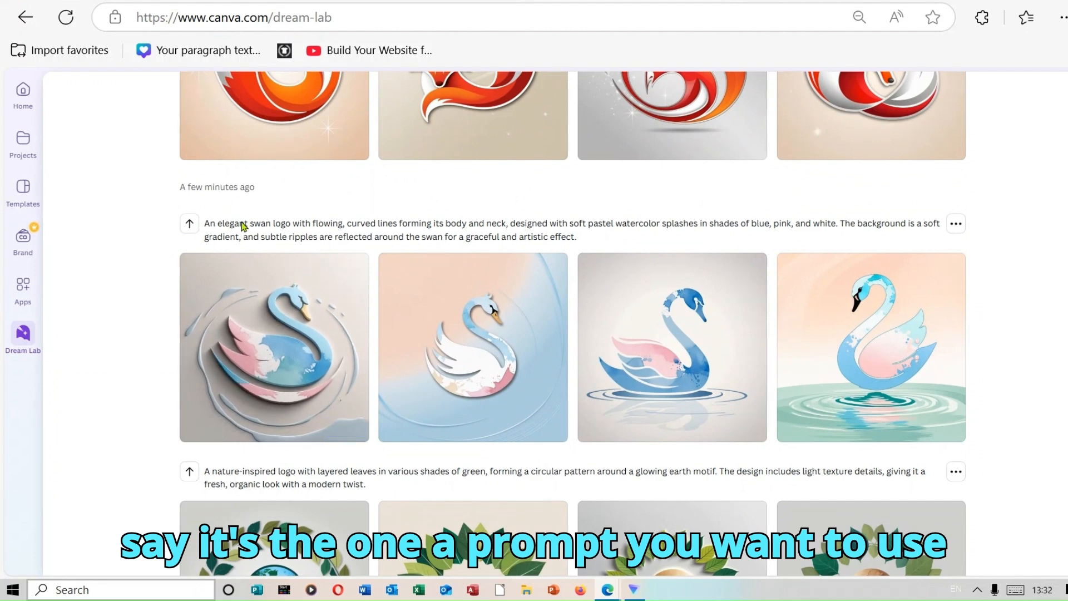
pyautogui.click(189, 224)
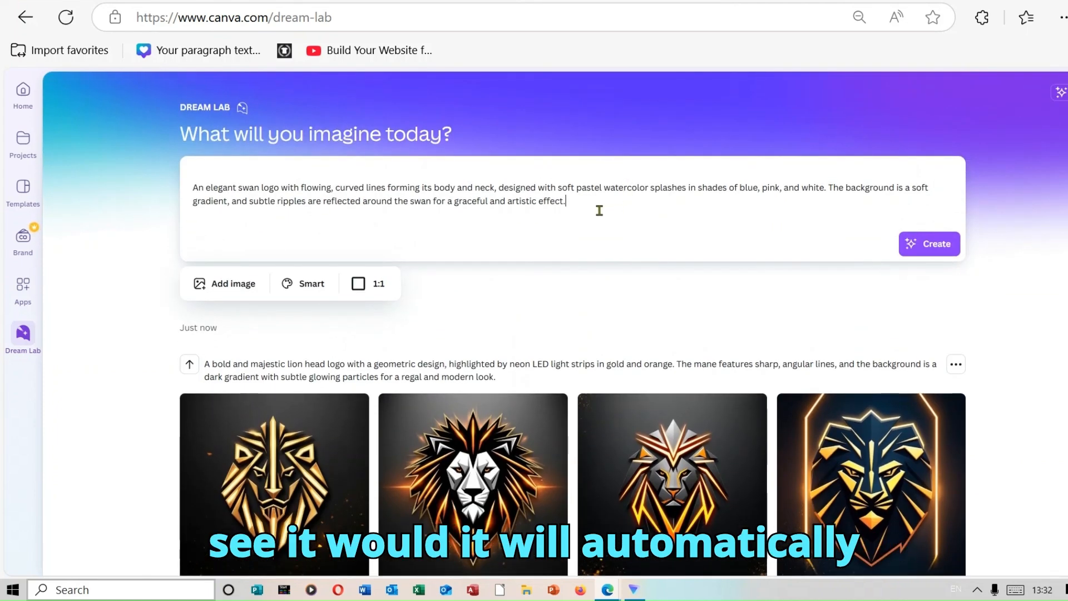
pyautogui.moveTo(599, 210); pyautogui.dragTo(183, 169)
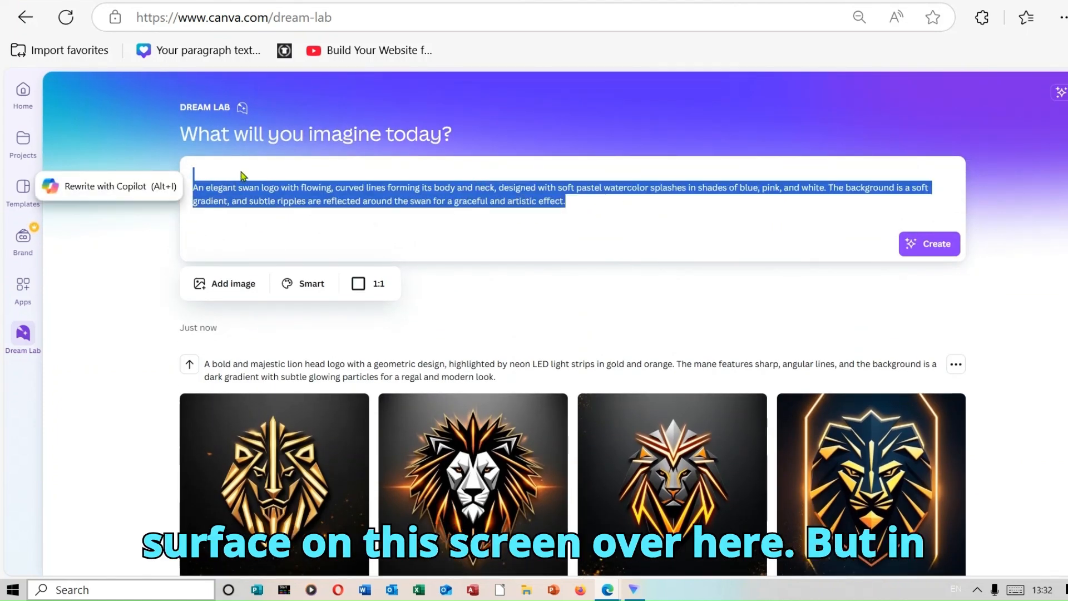
pyautogui.click(96, 297)
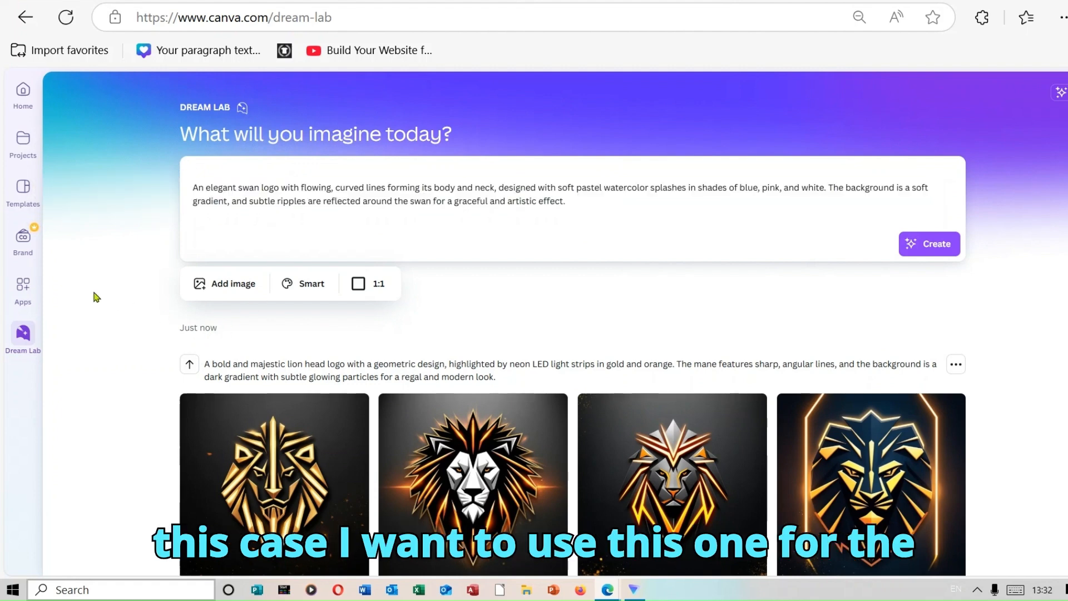
pyautogui.click(192, 370)
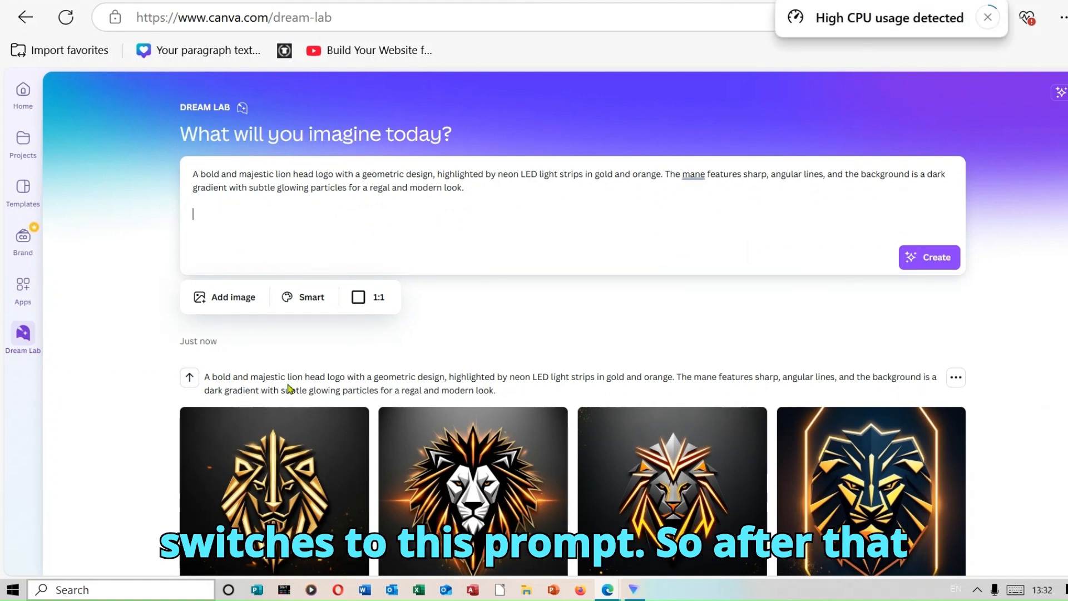
# Add the fiery red-orange wolf logo with the curled tail from recent generations as style reference, and generate the lion head logo images.
pyautogui.click(236, 300)
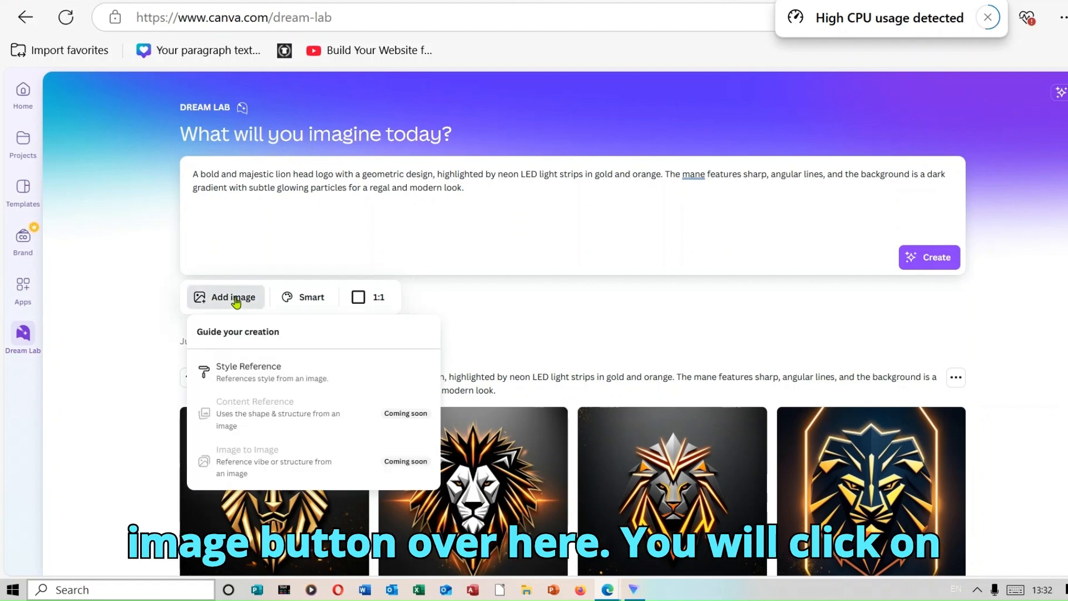
pyautogui.click(256, 372)
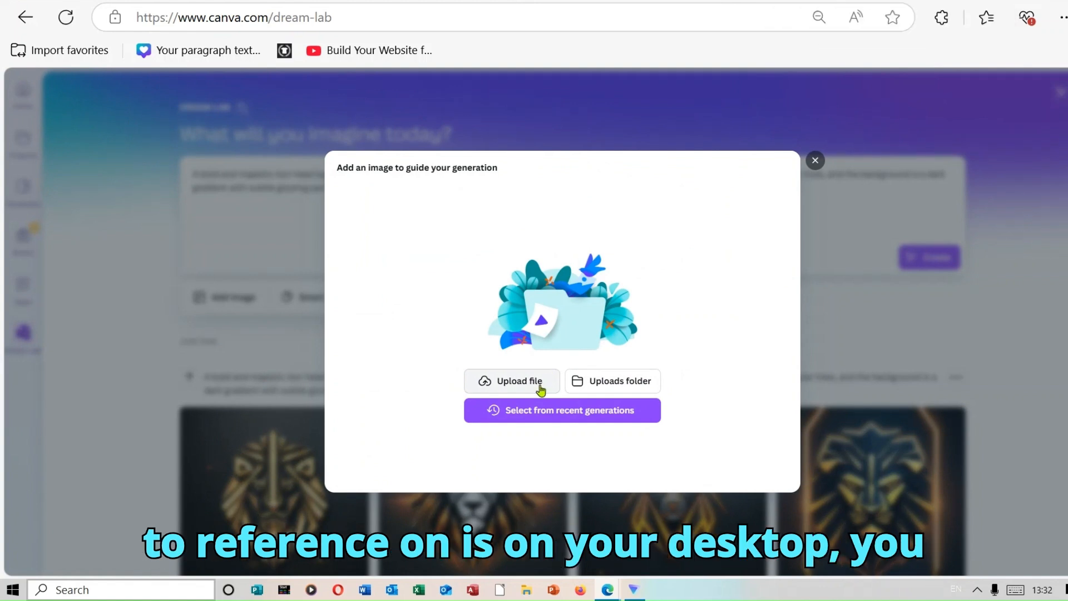
pyautogui.click(572, 410)
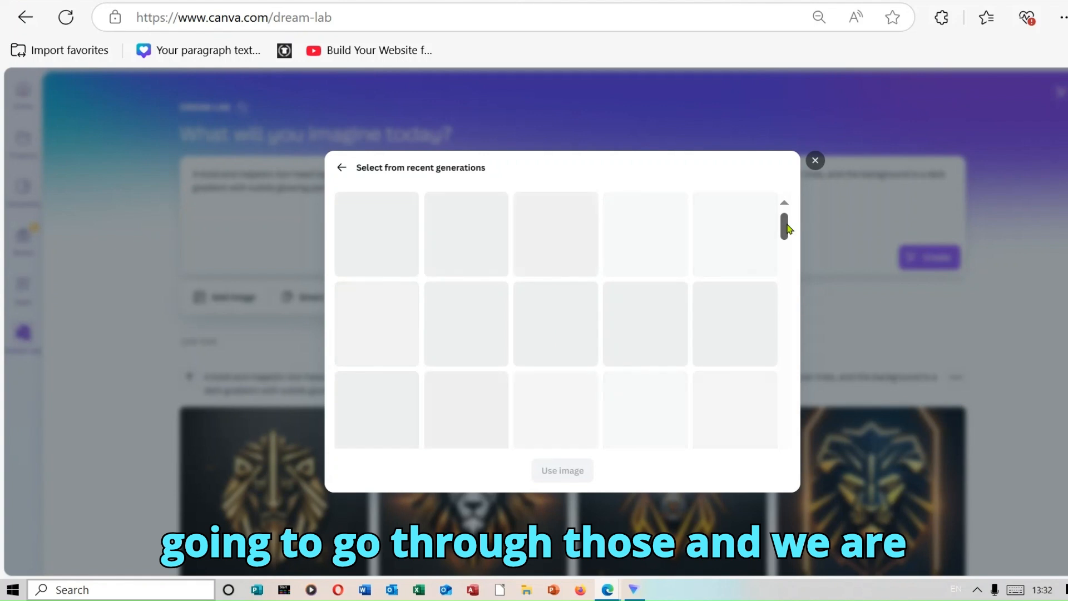
pyautogui.moveTo(787, 228); pyautogui.dragTo(787, 241)
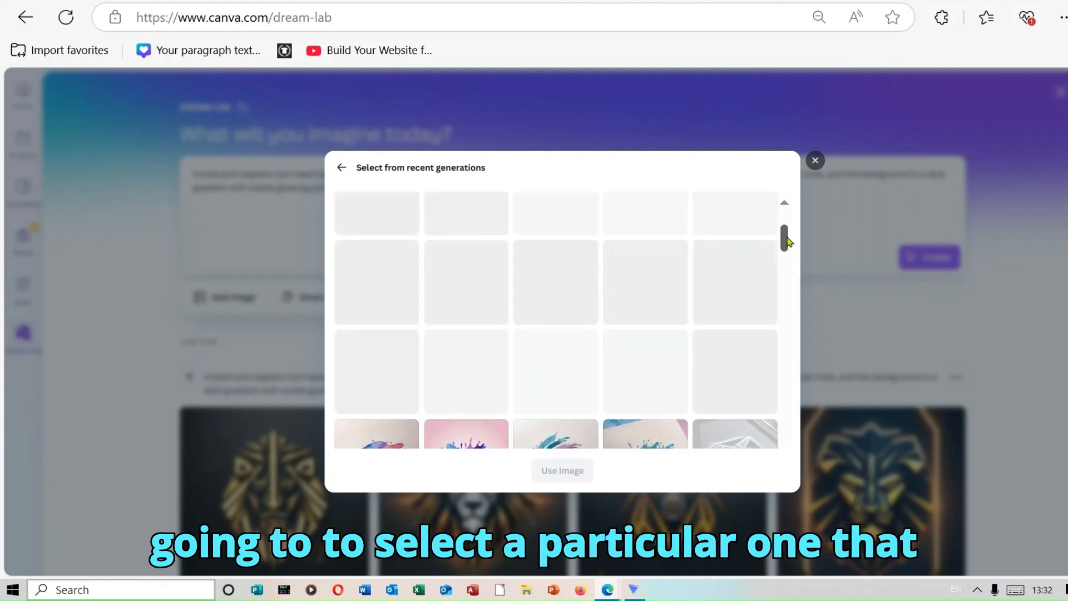
pyautogui.moveTo(787, 243); pyautogui.dragTo(790, 277)
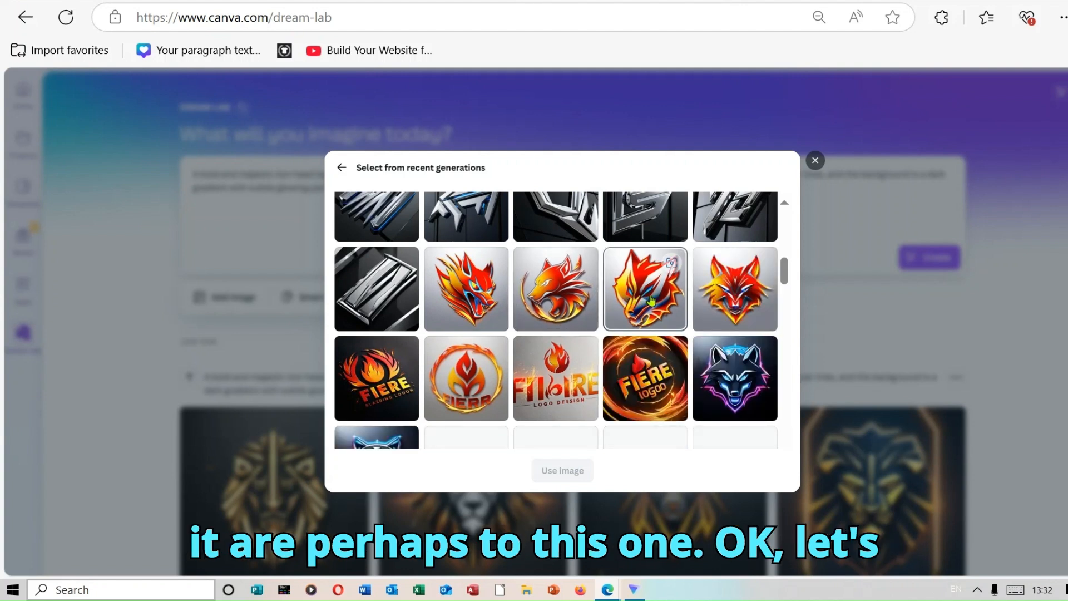
pyautogui.click(562, 298)
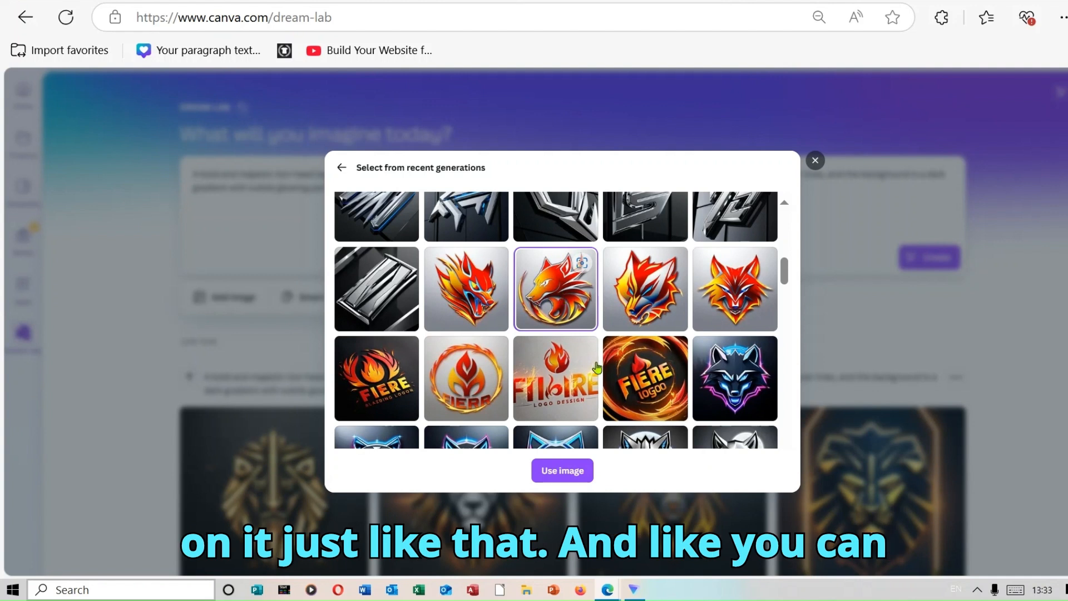
pyautogui.click(560, 471)
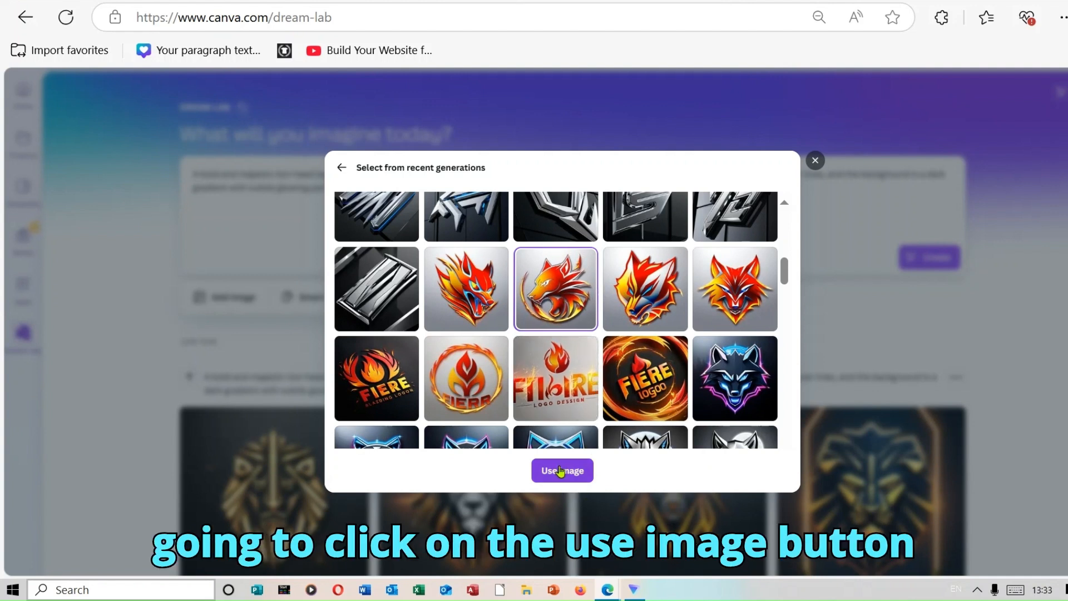
pyautogui.click(560, 471)
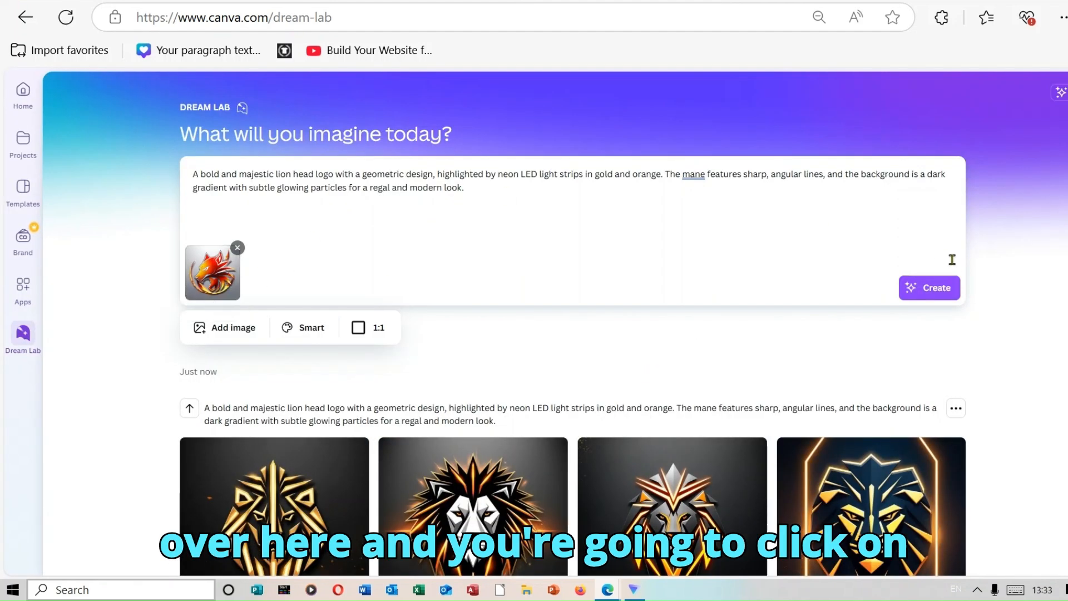
pyautogui.click(948, 288)
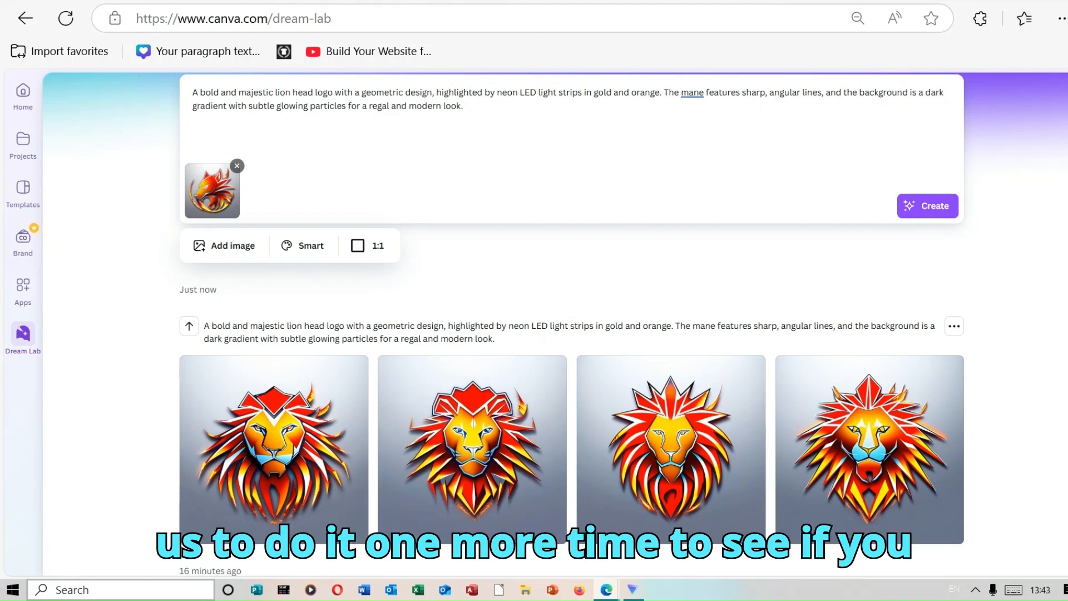
# Reuse the retro-inspired flamingo logo prompt from the earlier results and remove the fiery wolf reference image.
pyautogui.scroll(-14, 572, 323)
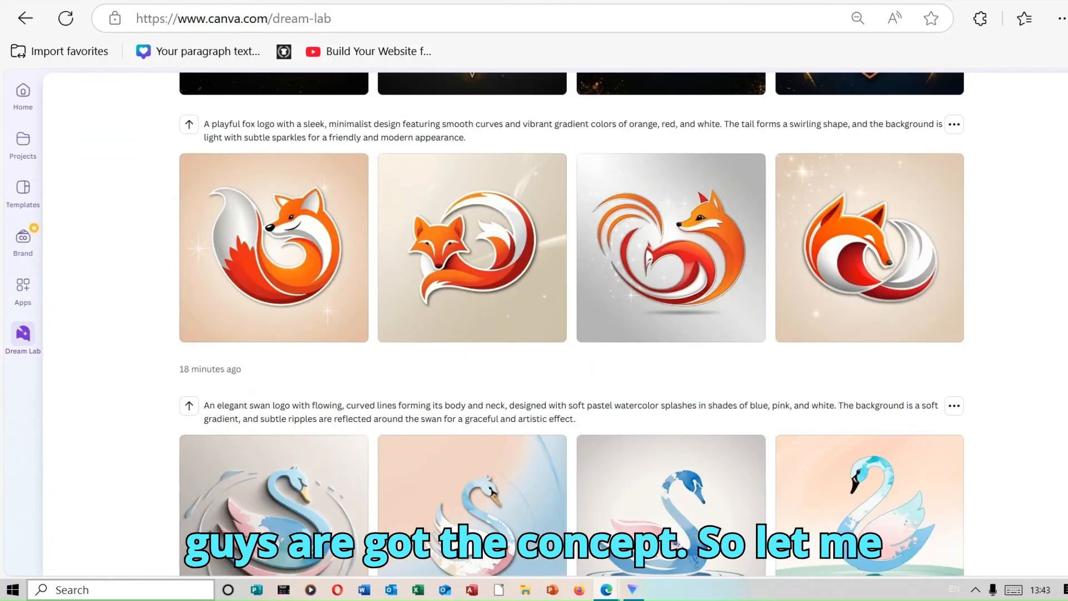
pyautogui.scroll(-13, 571, 322)
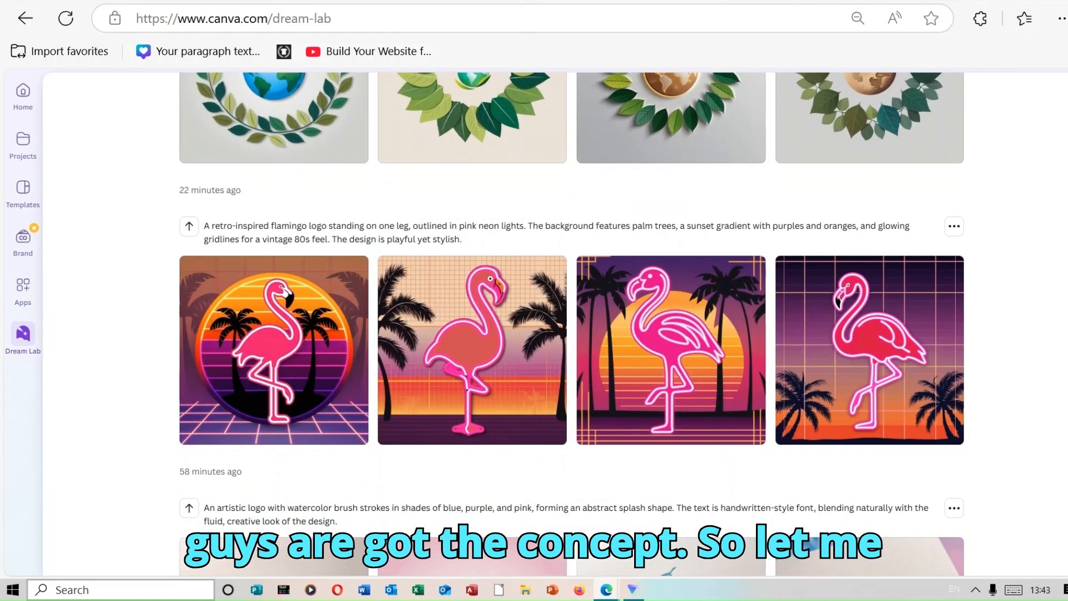
pyautogui.click(189, 226)
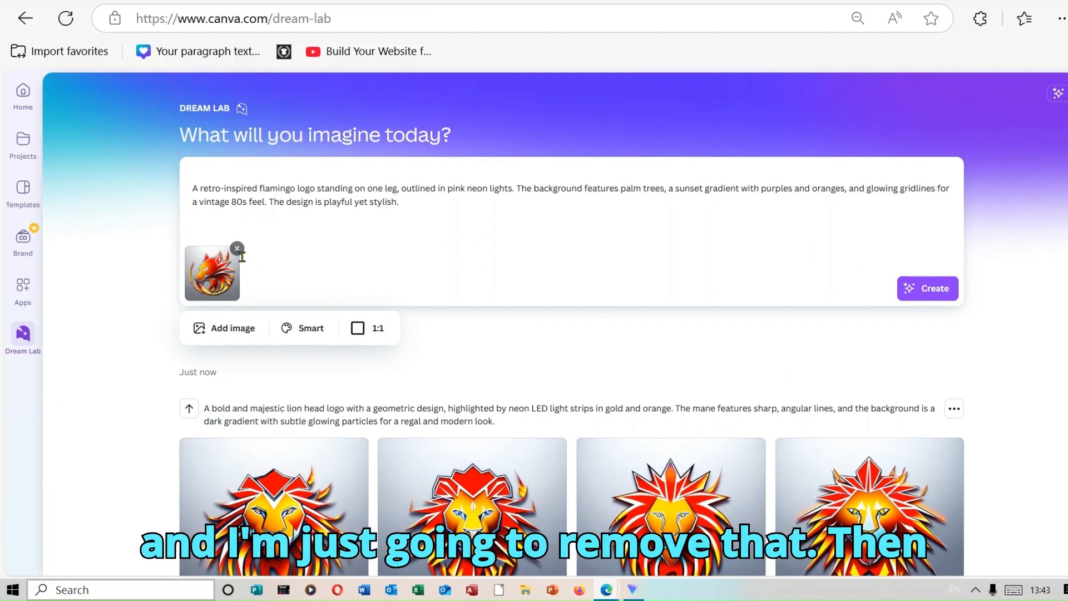
pyautogui.click(238, 249)
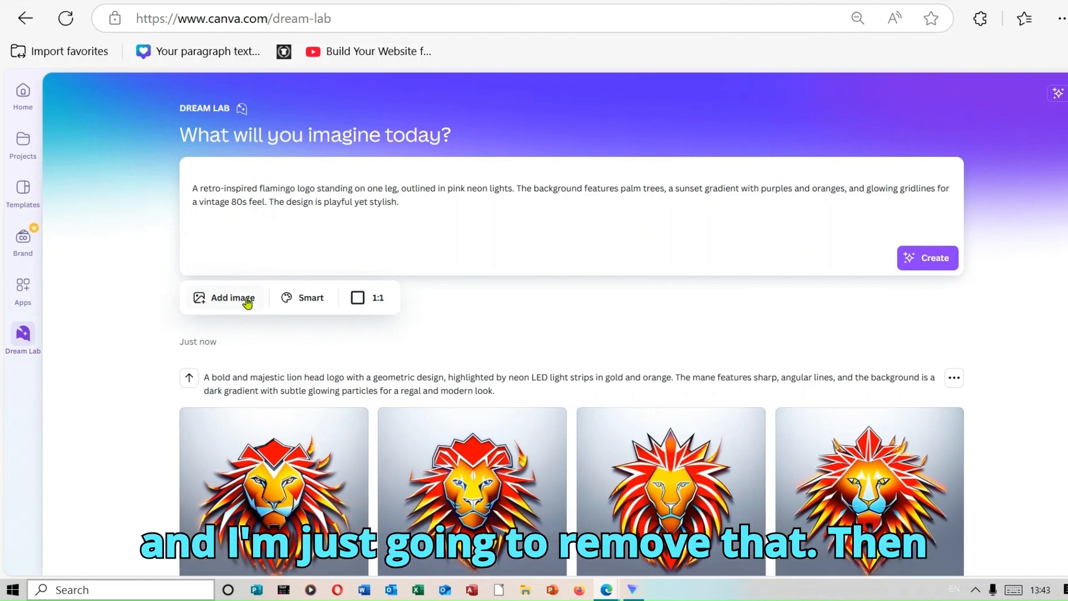
# Add the embossed swan logo on the gray background from recent generations as style reference, and generate the flamingo logo images.
pyautogui.click(243, 303)
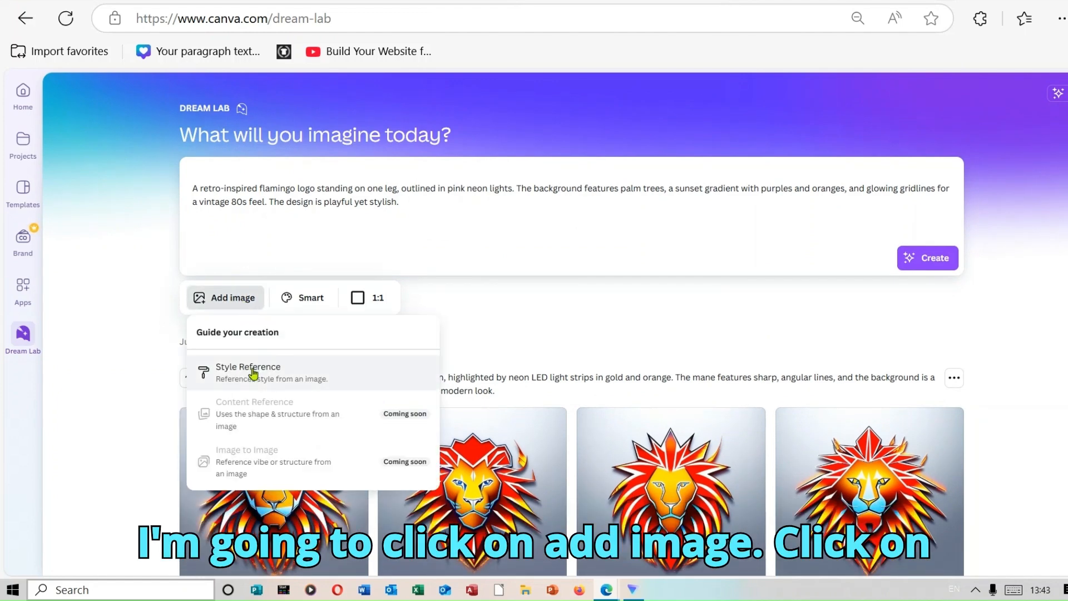
pyautogui.click(205, 371)
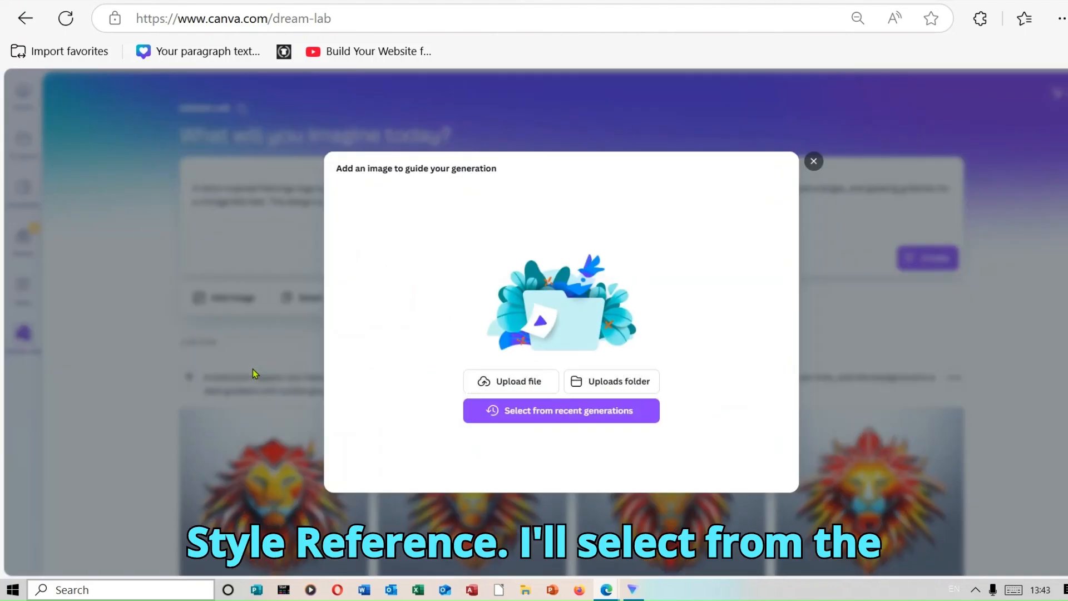
pyautogui.click(538, 411)
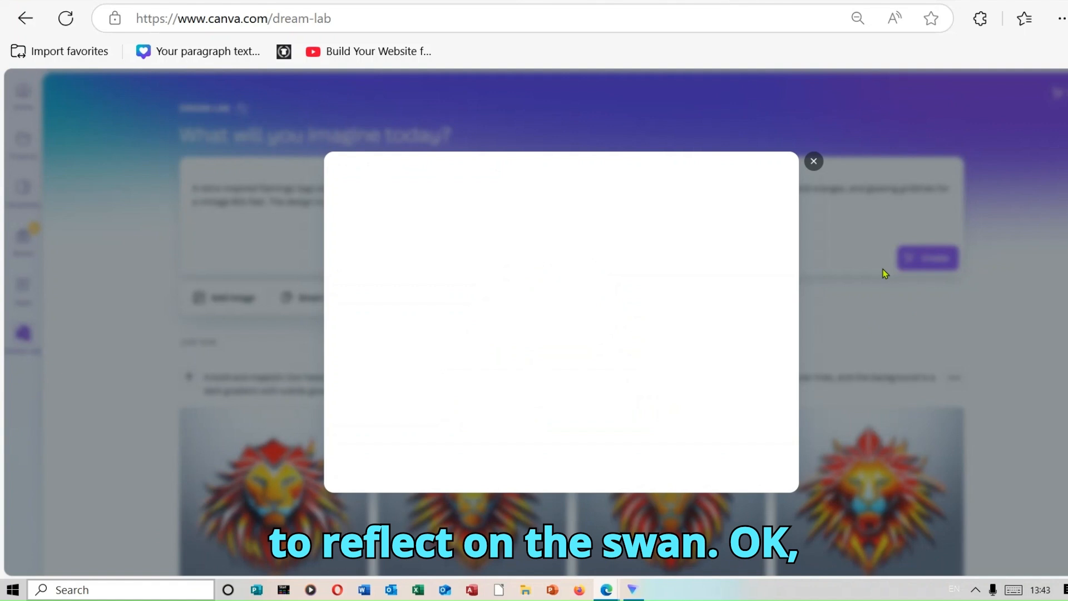
pyautogui.click(586, 305)
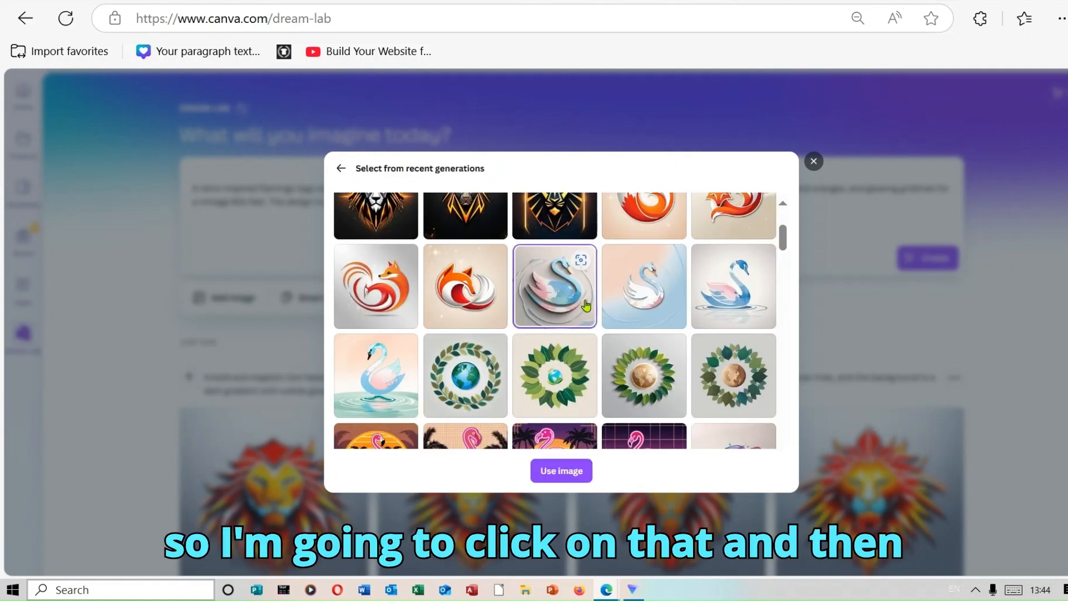
pyautogui.click(566, 469)
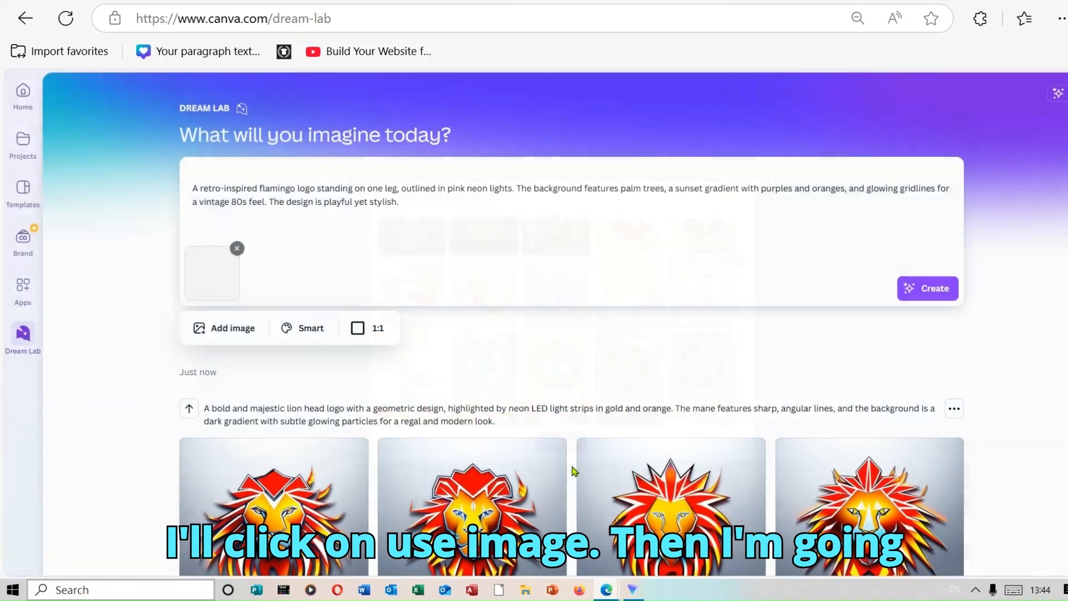
pyautogui.click(935, 288)
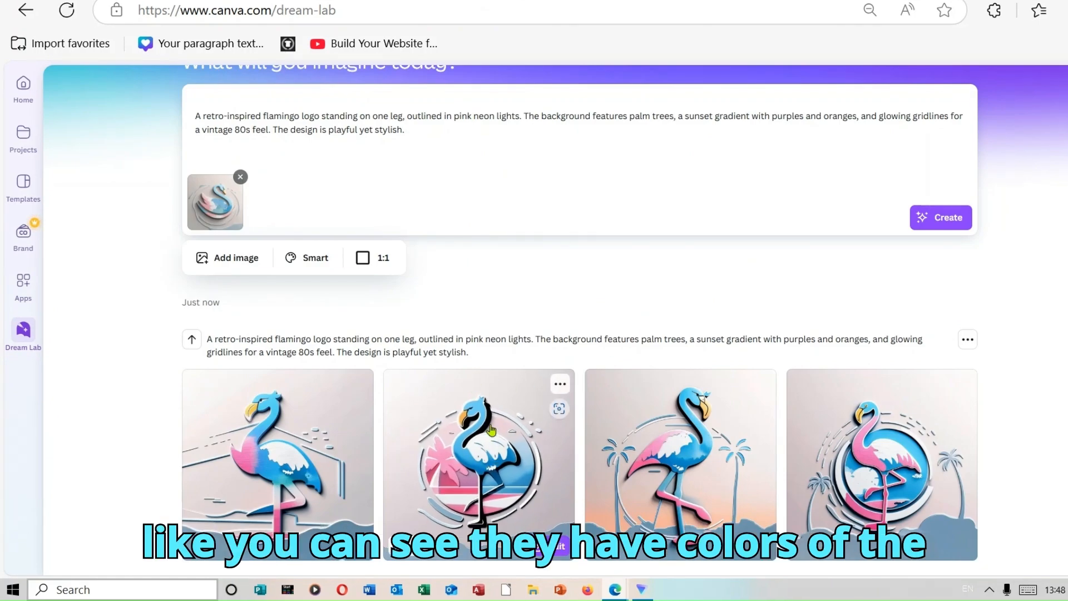
# Remove the swan reference image and clear the flamingo prompt from the image description.
pyautogui.moveTo(220, 221)
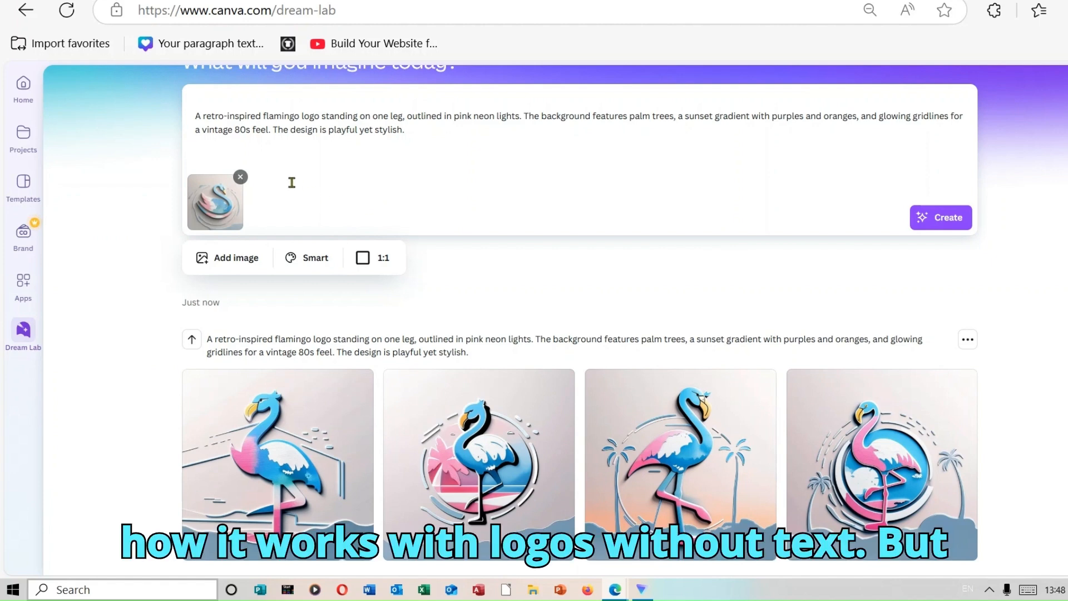
pyautogui.click(241, 177)
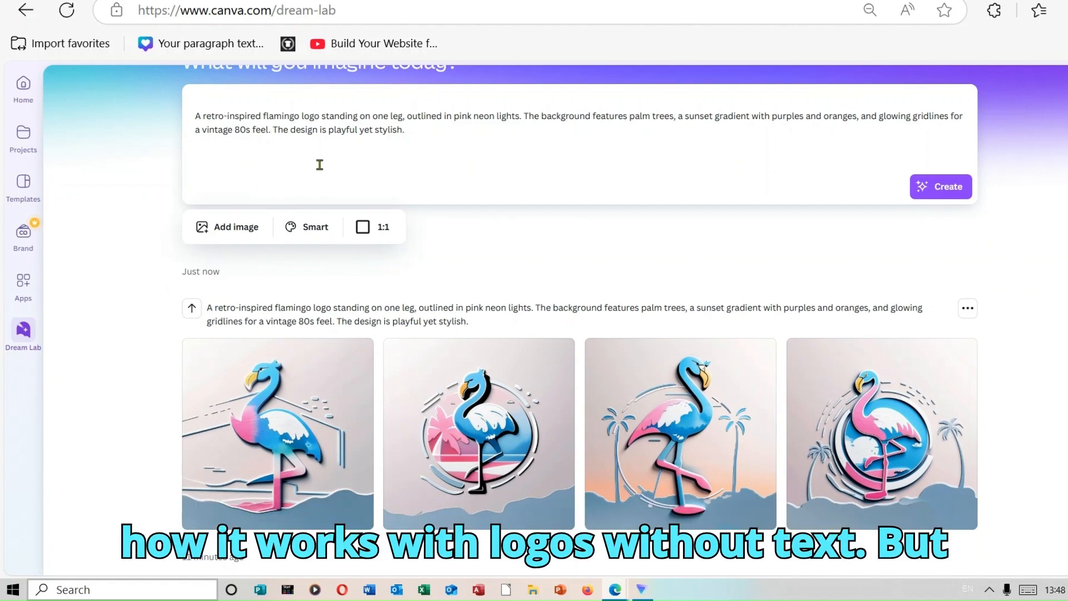
pyautogui.moveTo(419, 131); pyautogui.dragTo(186, 111)
pyautogui.press('BackSpace')
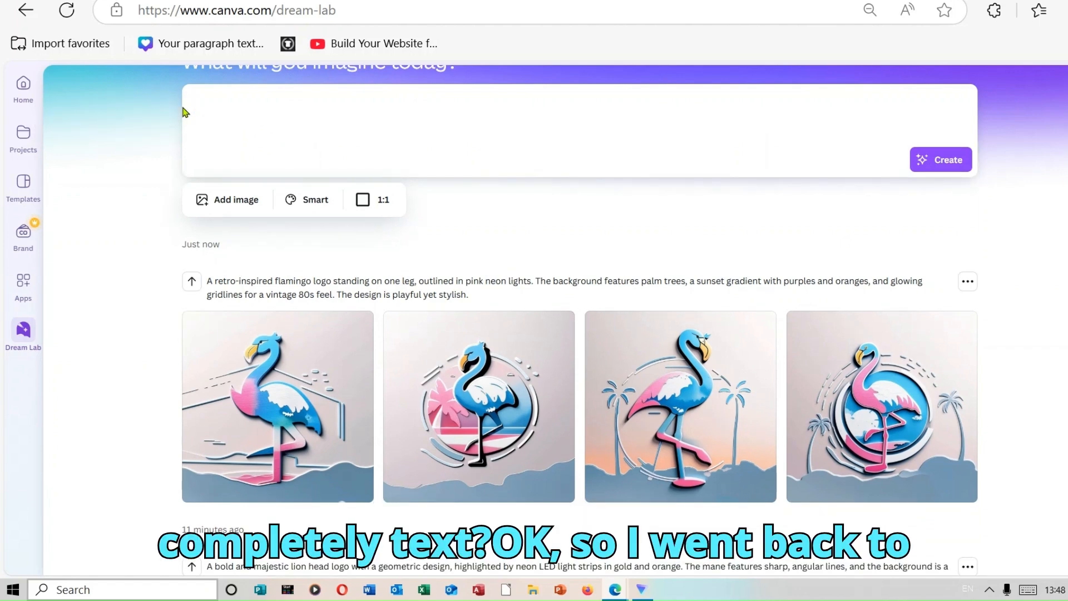
# Switch to ChatGPT and copy the full prompt for the KCK Juice Bar logo.
pyautogui.click(445, 0)
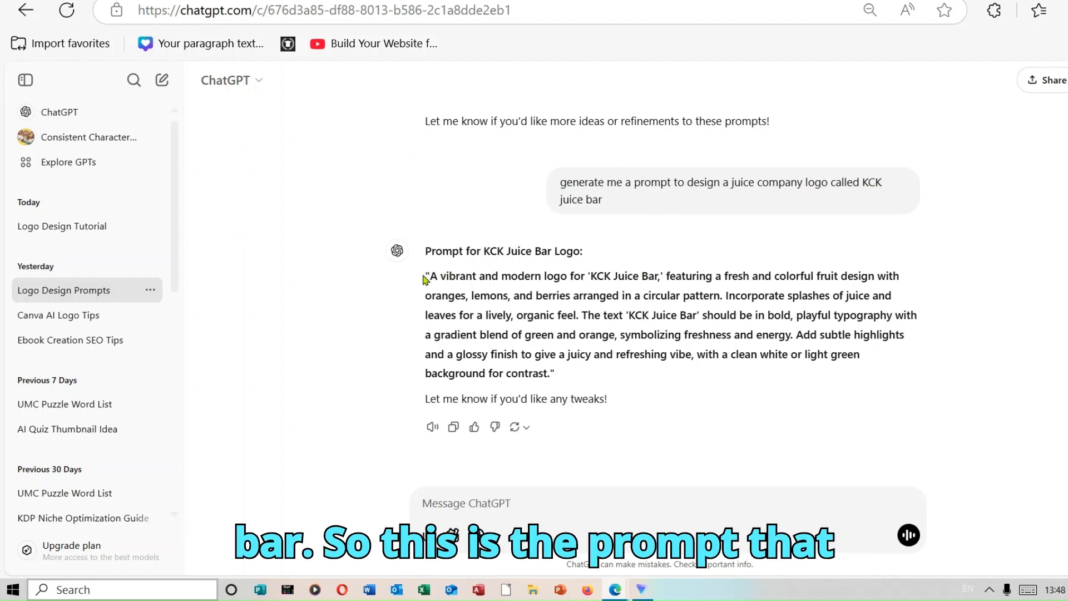
pyautogui.moveTo(424, 276); pyautogui.dragTo(874, 370)
pyautogui.rightClick(757, 317)
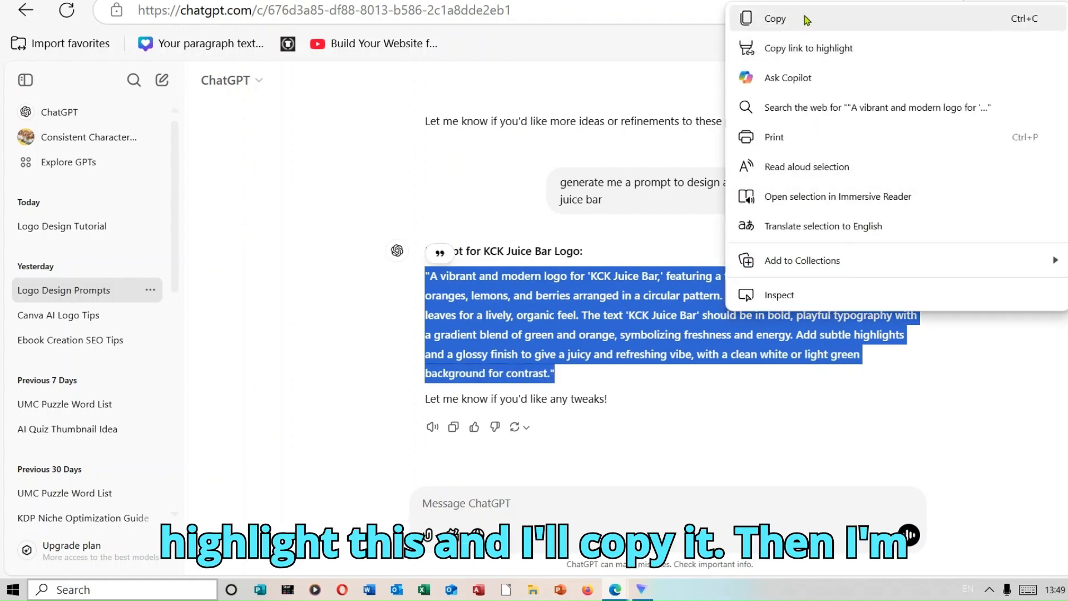
pyautogui.click(775, 19)
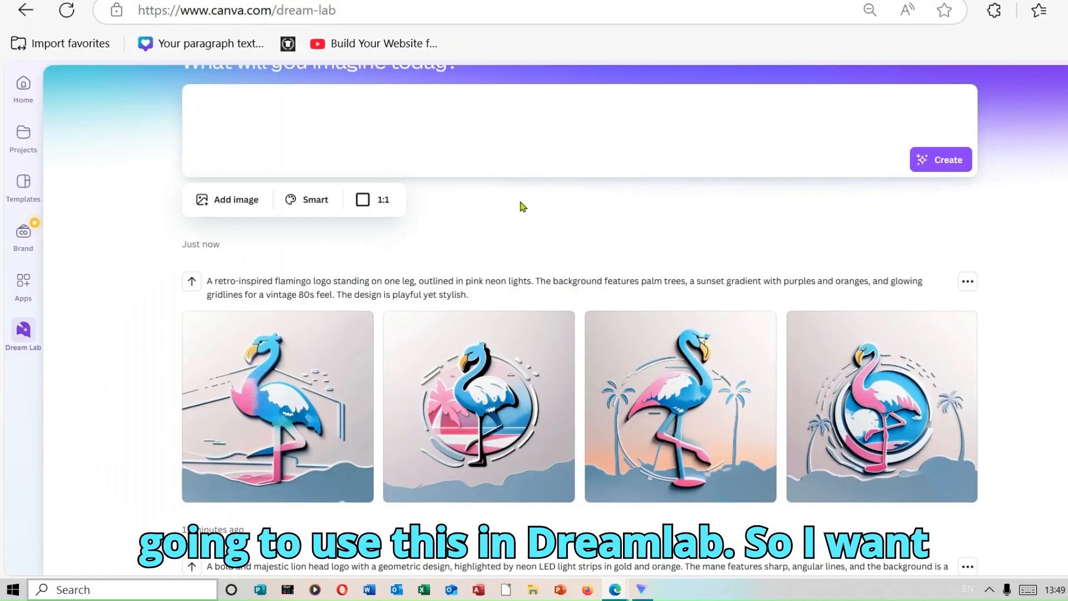
# Back in Canva Dream Lab, paste the KCK Juice Bar prompt as the image description and generate the logo images.
pyautogui.hotkey('ctrl', 'v')
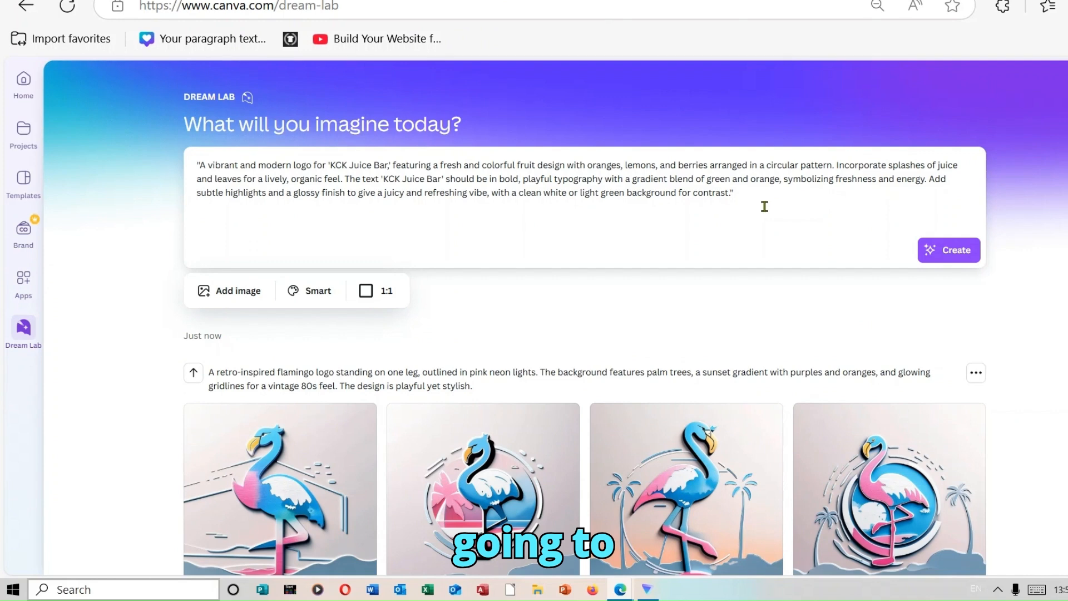
pyautogui.click(963, 253)
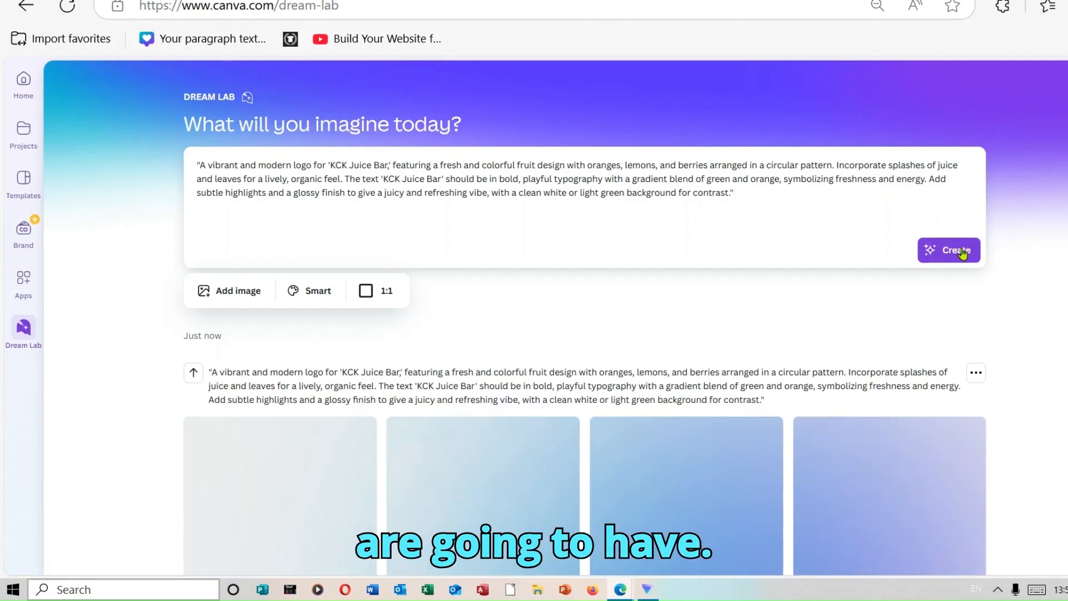
pyautogui.scroll(-3, 538, 362)
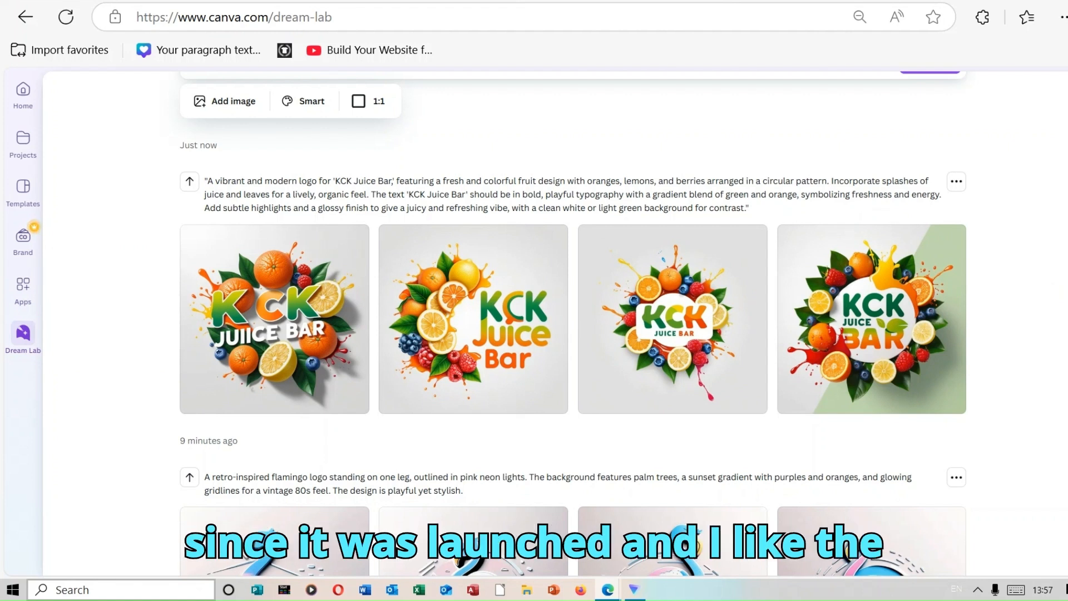
# Generate a second set of KCK Juice Bar logos from the same prompt and compare it with the first set.
pyautogui.scroll(3, 554, 323)
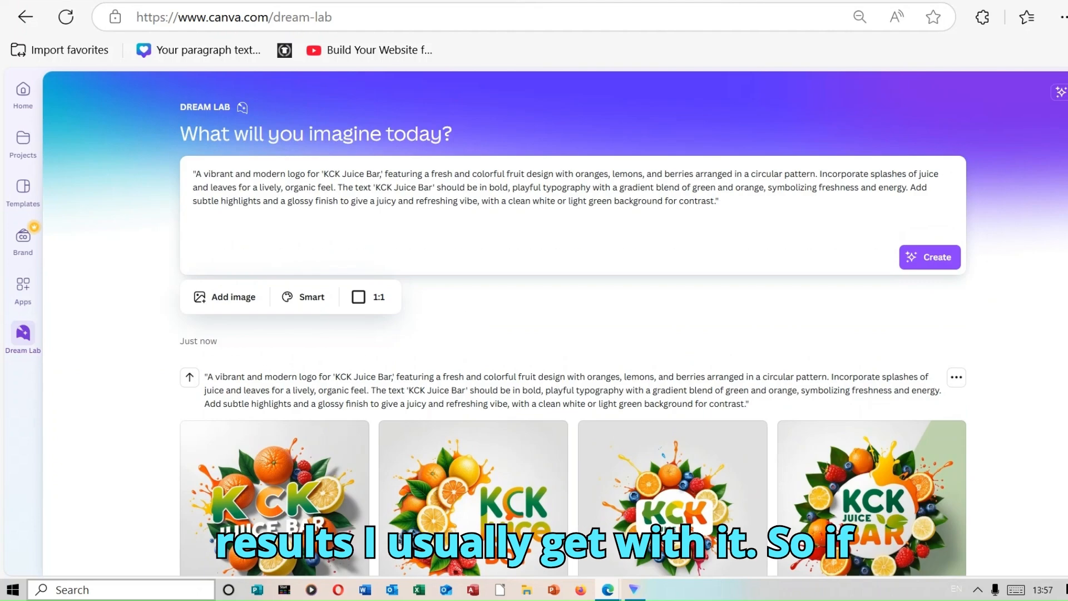
pyautogui.click(951, 258)
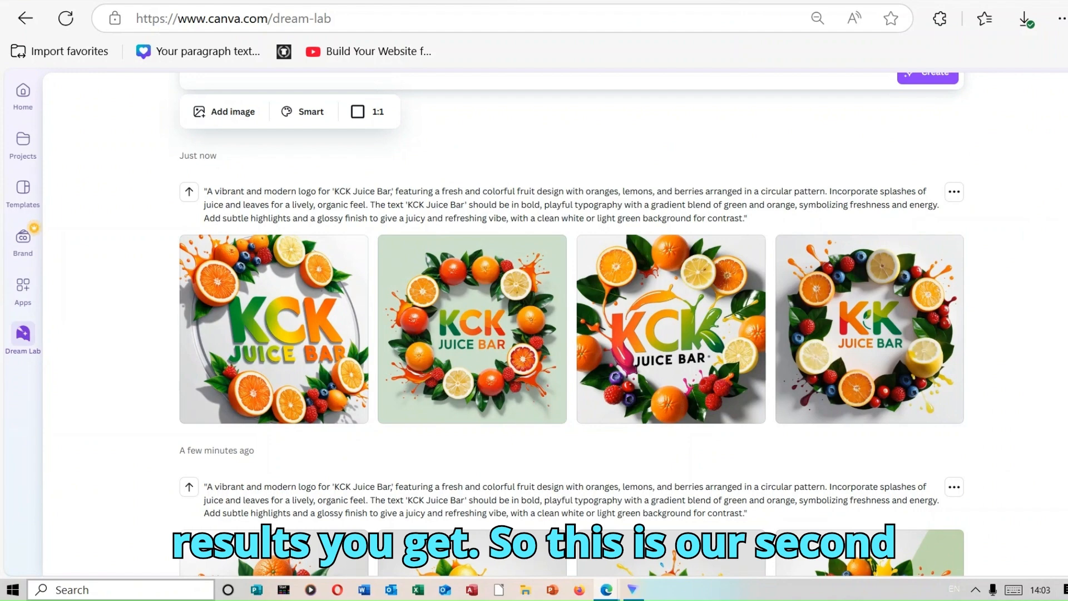
pyautogui.scroll(-3, 572, 323)
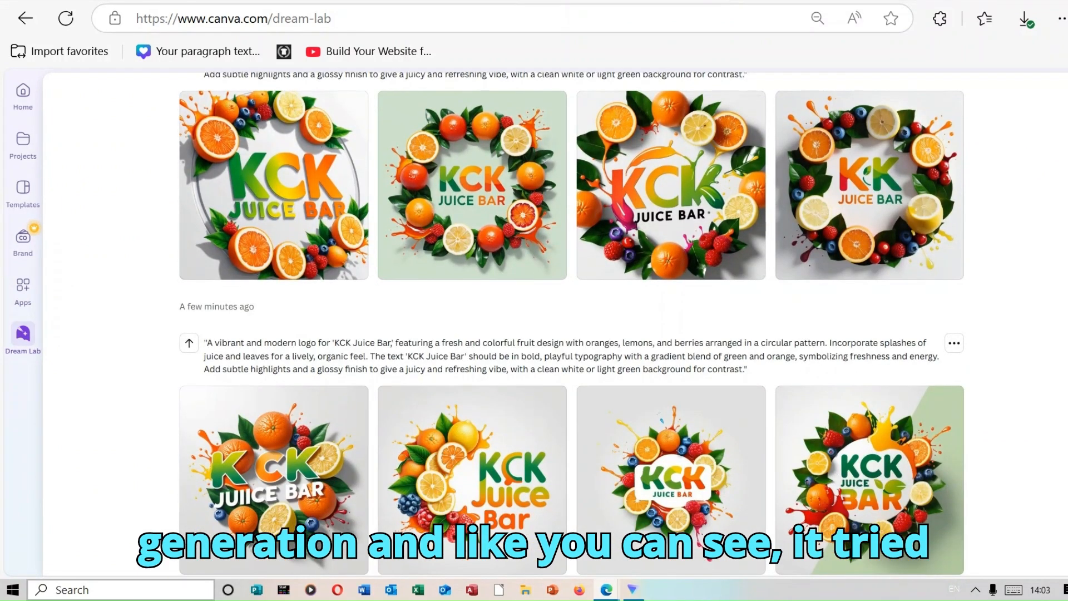
pyautogui.scroll(3, 572, 322)
pyautogui.scroll(-2, 571, 323)
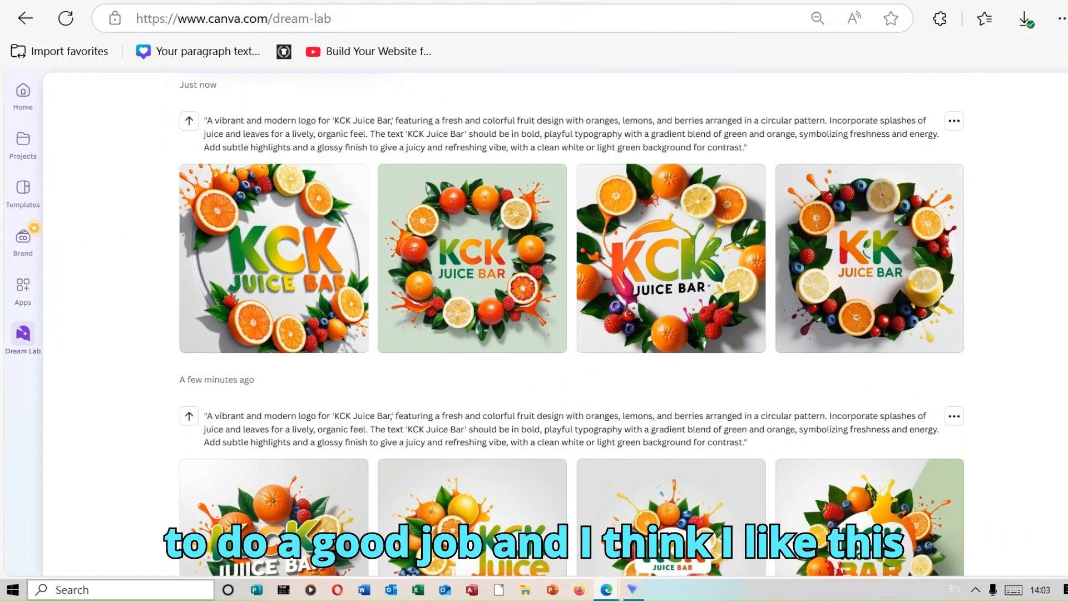
# Open the KCK Juice Bar logo with the light green background in the Canva editor and remove its background.
pyautogui.moveTo(487, 263)
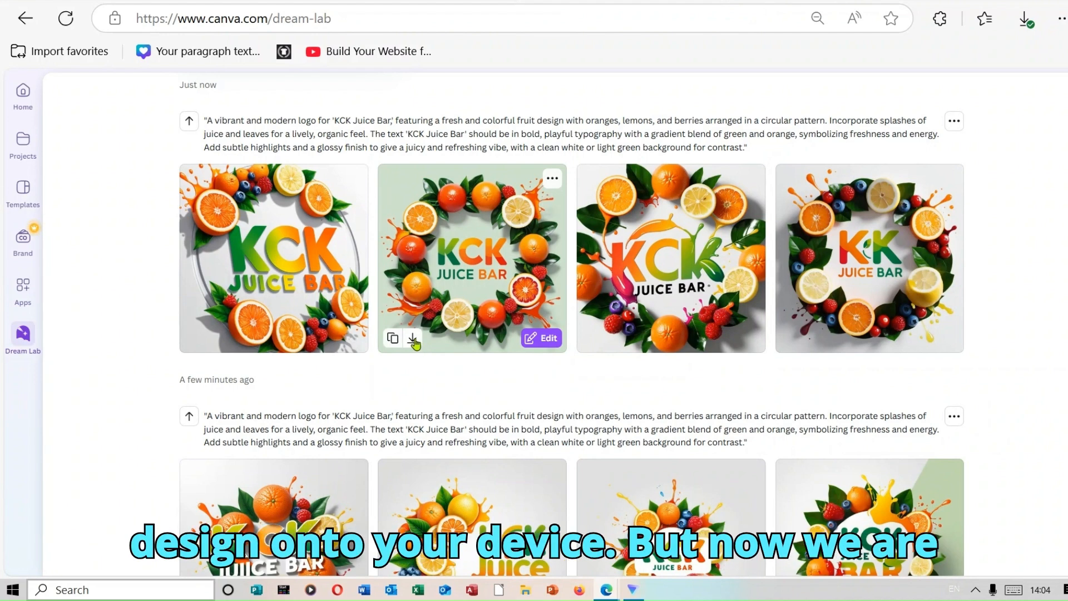
pyautogui.click(549, 340)
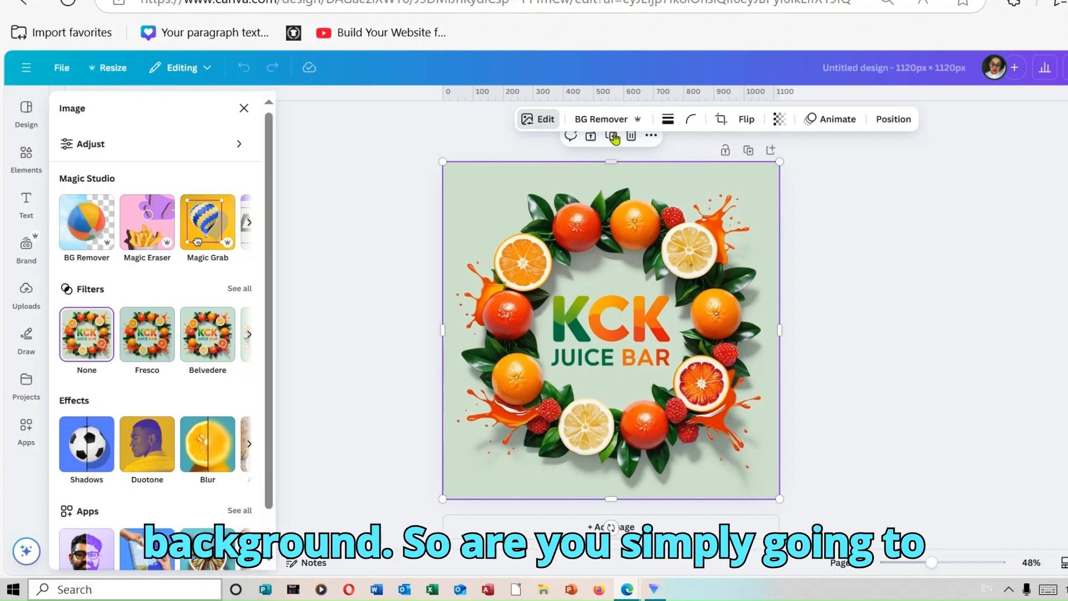
pyautogui.click(591, 118)
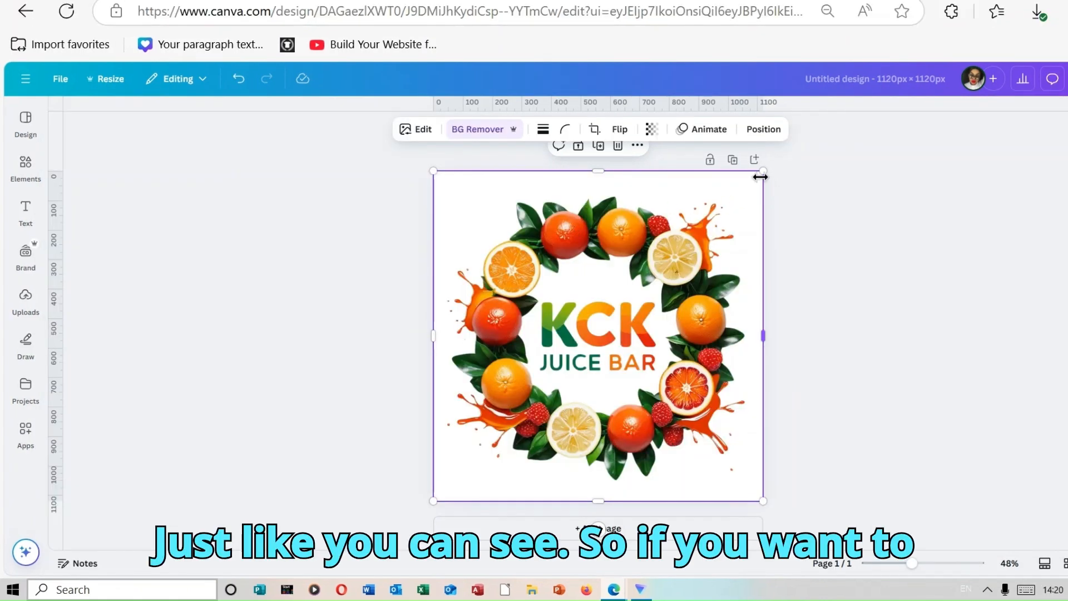
# Shrink the logo slightly, try blue and pink page backgrounds behind it, and set the background back to white.
pyautogui.moveTo(761, 172); pyautogui.dragTo(747, 194)
pyautogui.click(760, 215)
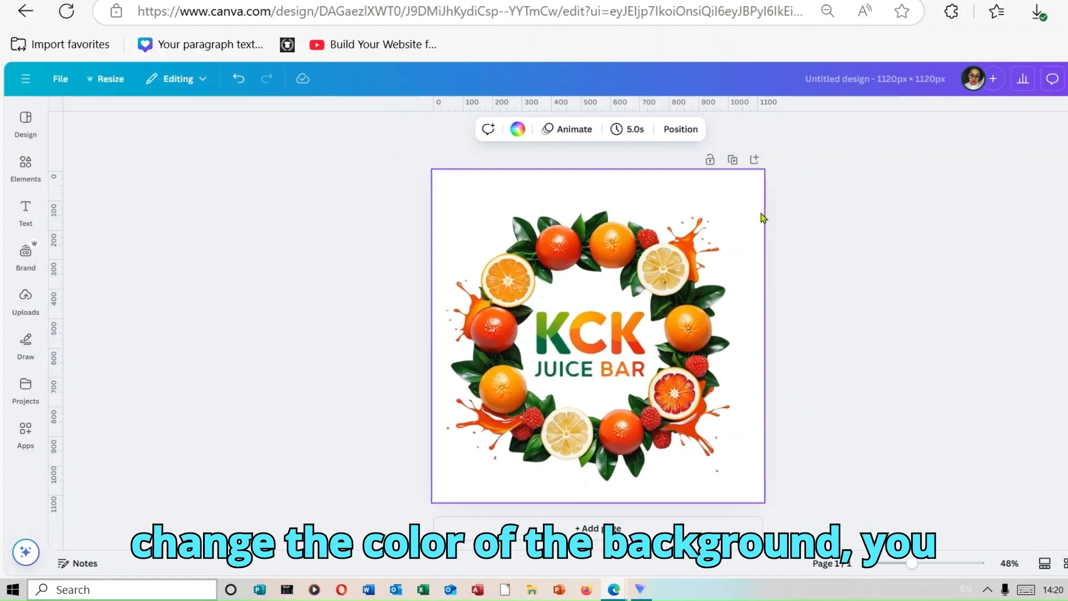
pyautogui.click(512, 130)
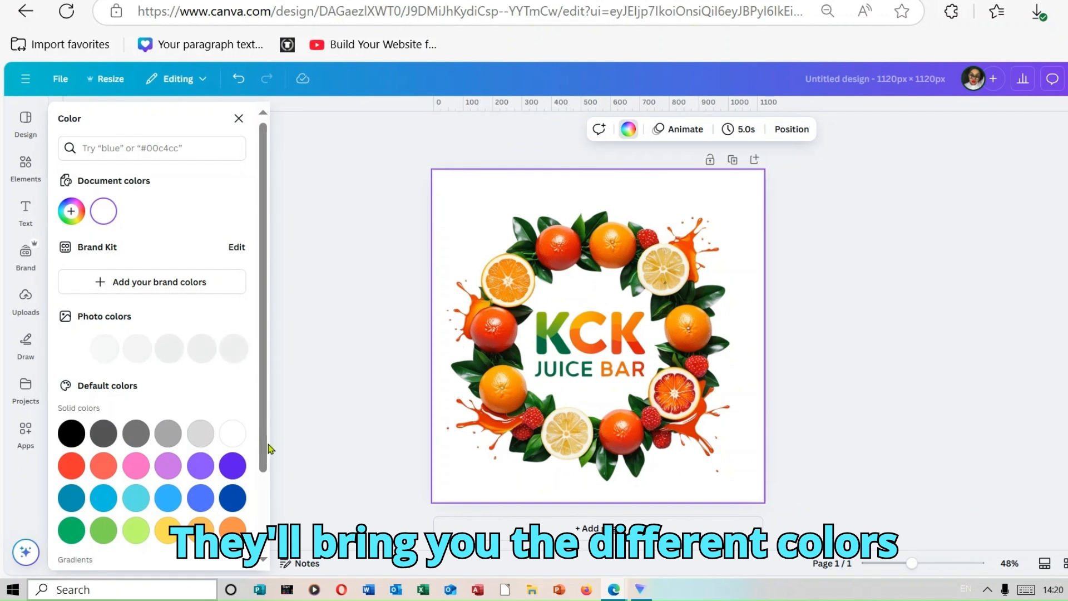
pyautogui.scroll(-1, 267, 454)
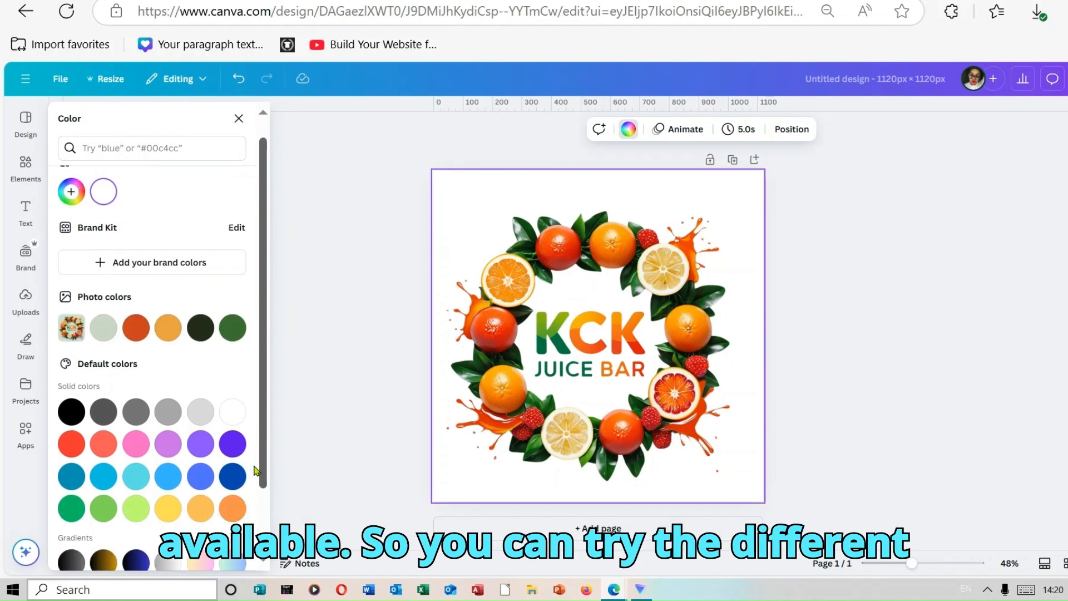
pyautogui.click(202, 477)
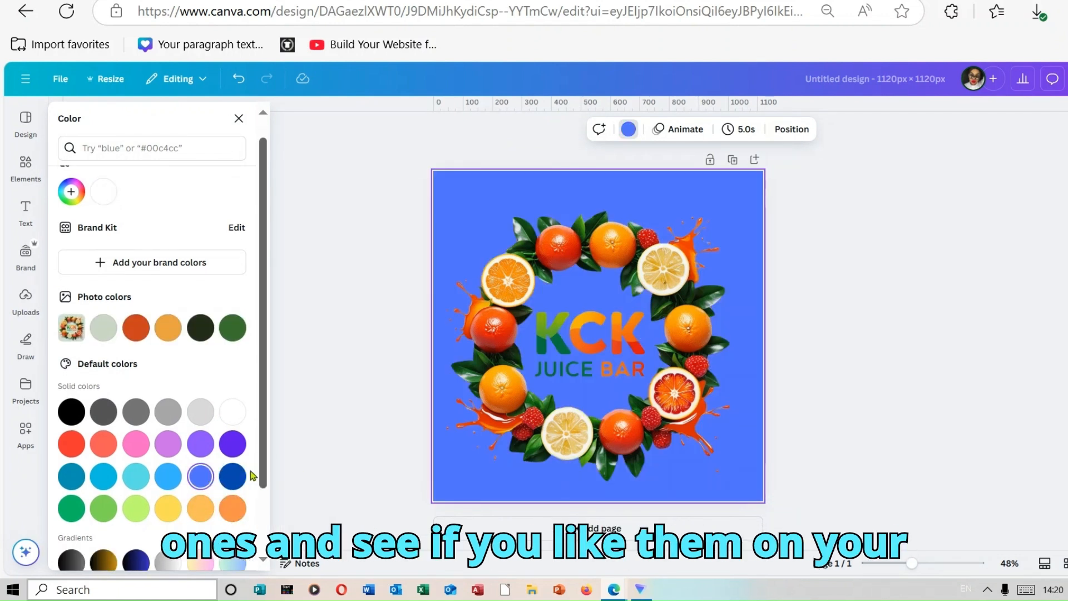
pyautogui.click(137, 443)
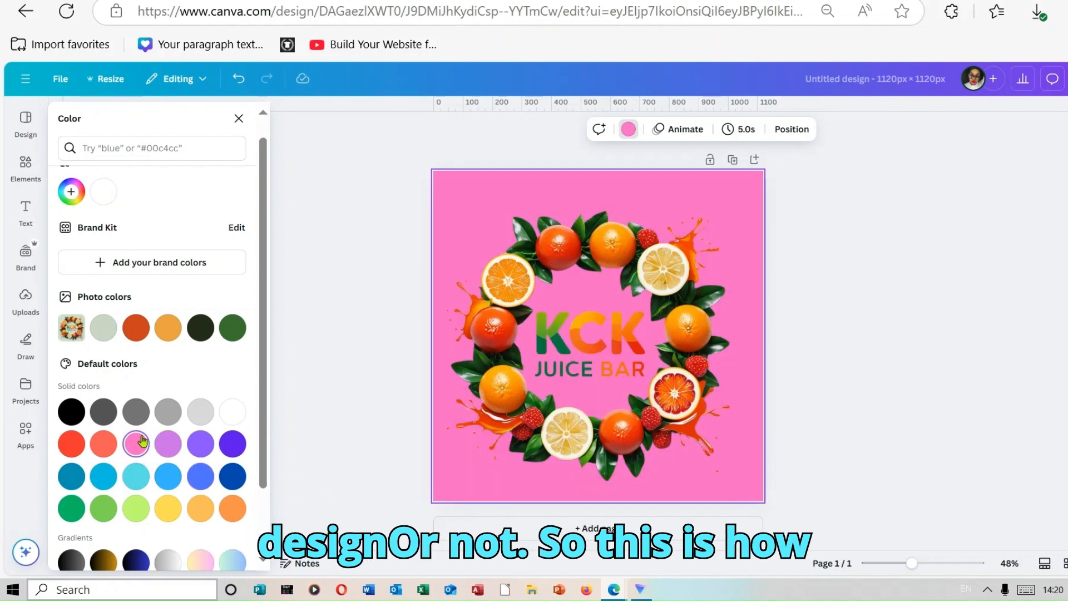
pyautogui.click(239, 412)
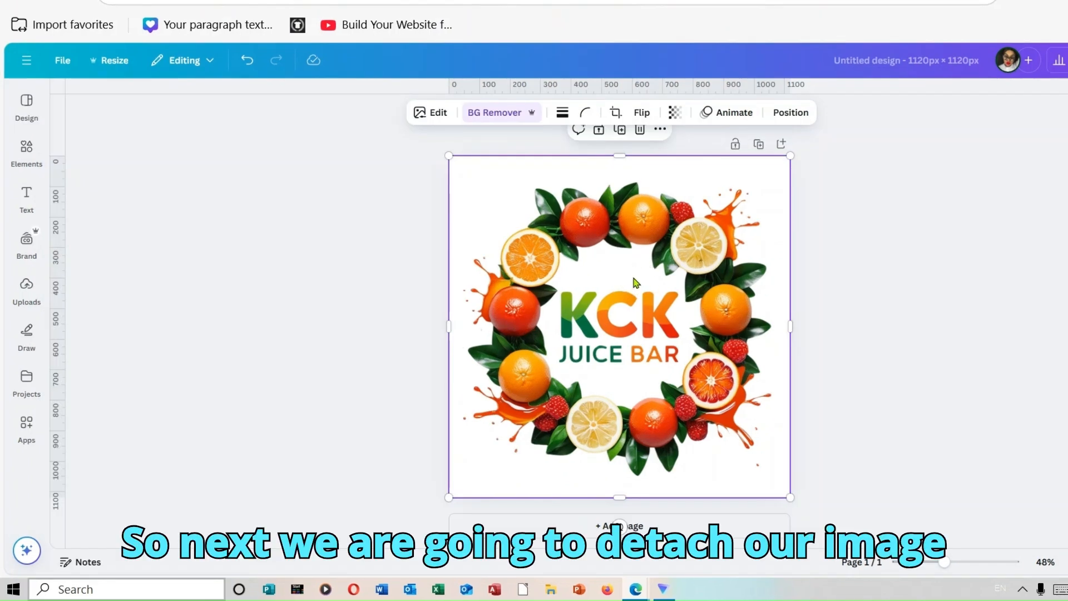
# Extract all the text from the logo image with Grab Text and place it in the centre of the fruit wreath.
pyautogui.moveTo(636, 282)
pyautogui.mouseDown()
pyautogui.moveTo(638, 303)
pyautogui.moveTo(648, 289)
pyautogui.moveTo(639, 294)
pyautogui.moveTo(637, 284)
pyautogui.mouseUp()
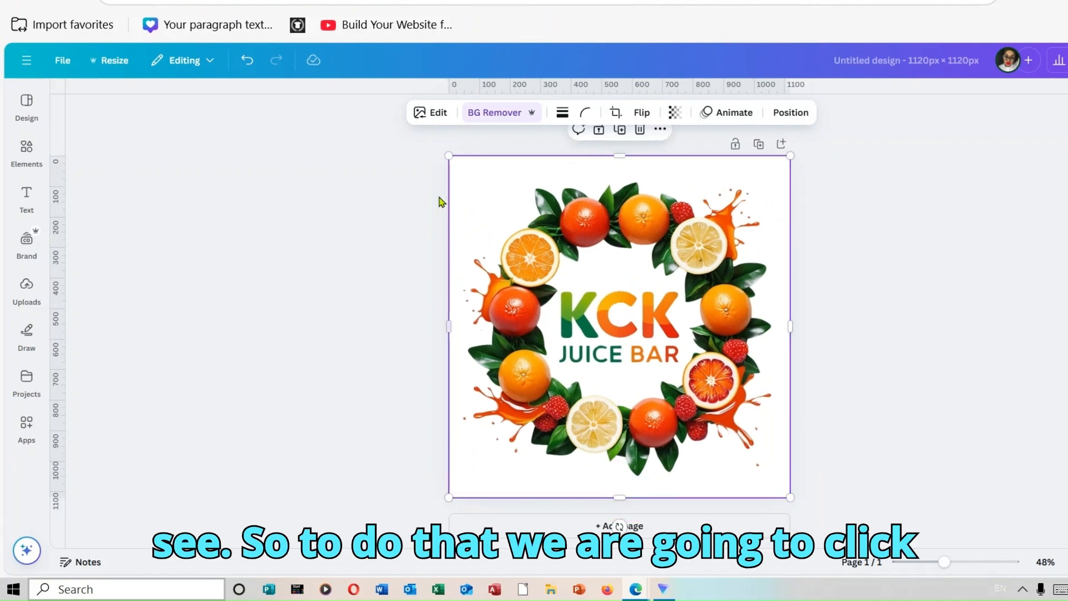
pyautogui.click(436, 113)
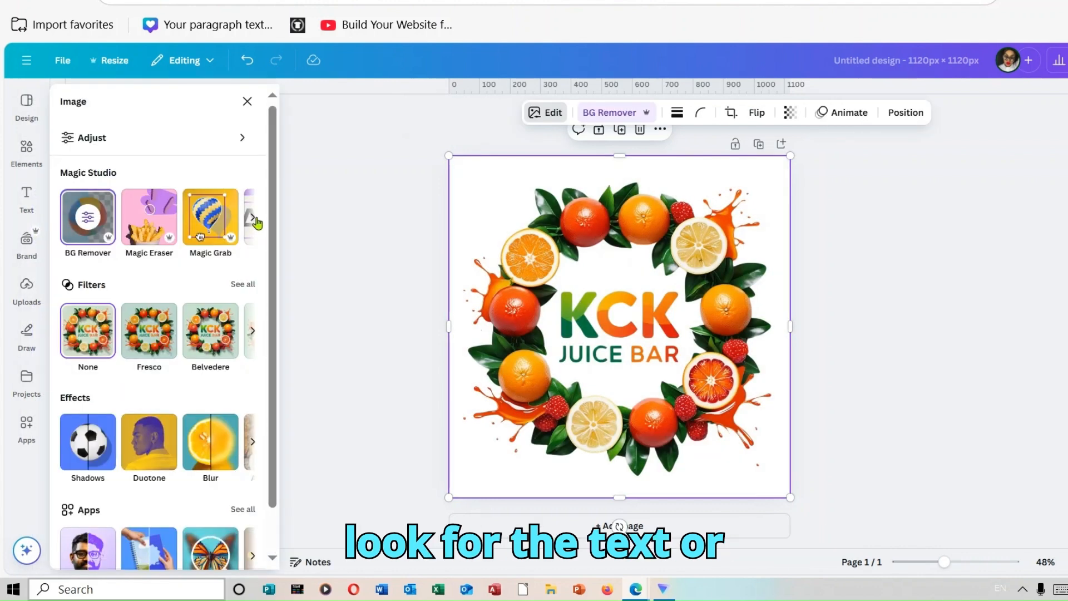
pyautogui.click(255, 221)
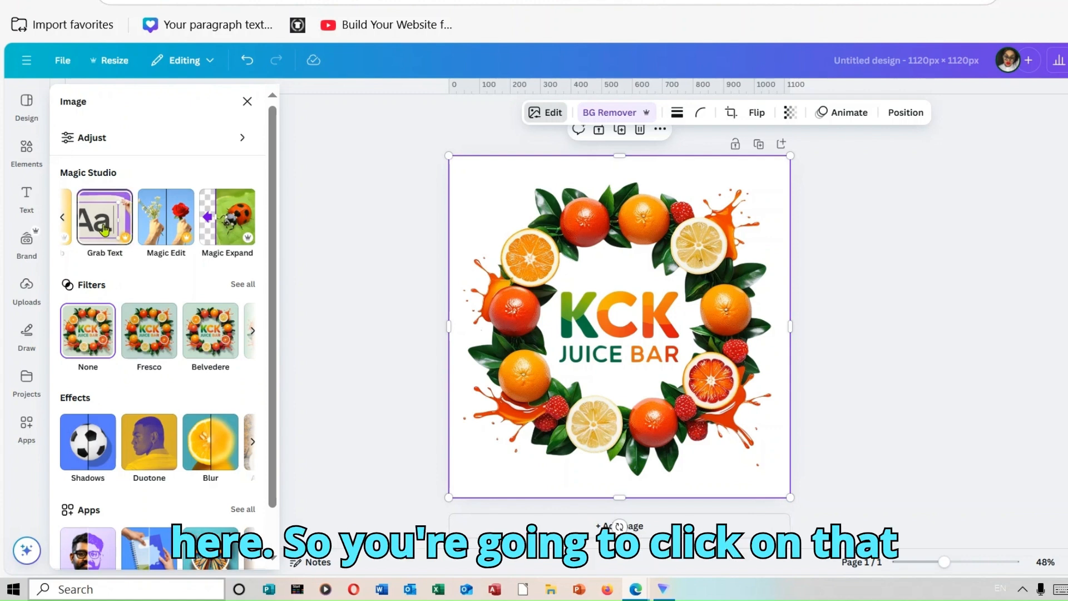
pyautogui.click(104, 229)
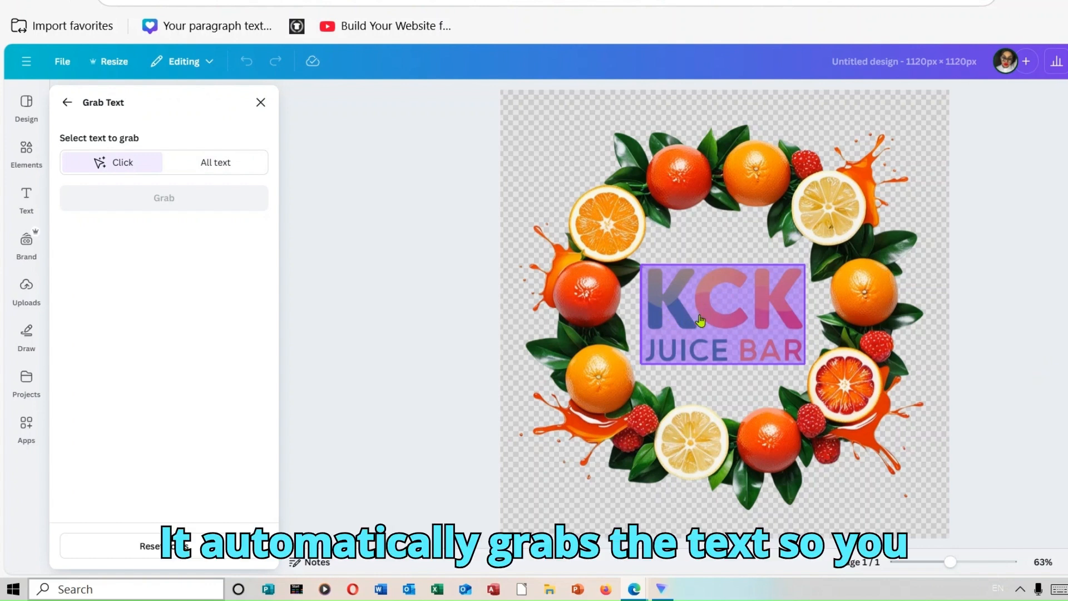
pyautogui.click(700, 313)
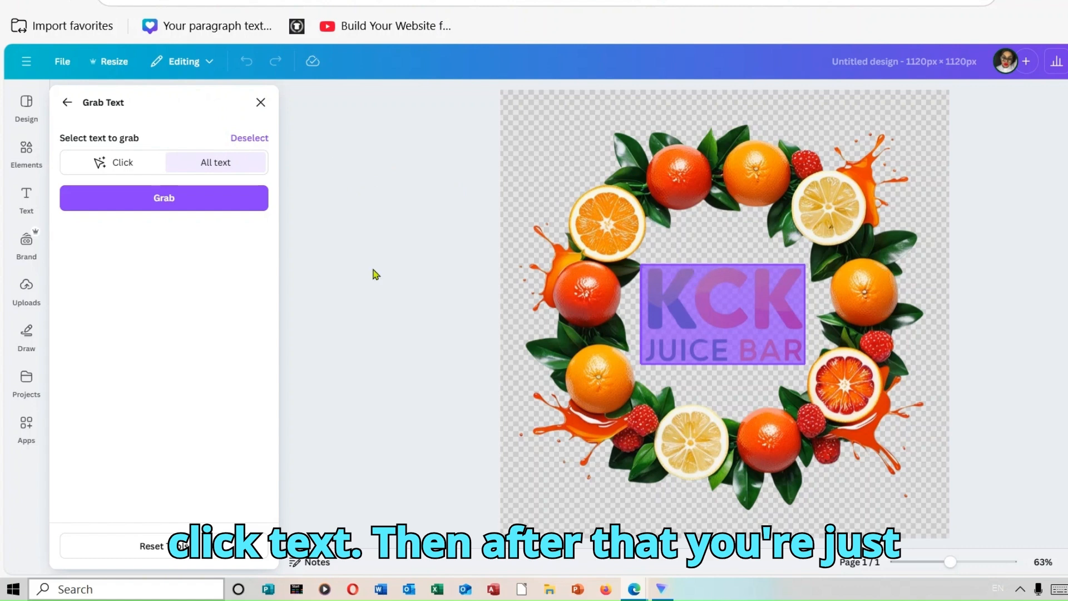
pyautogui.click(185, 207)
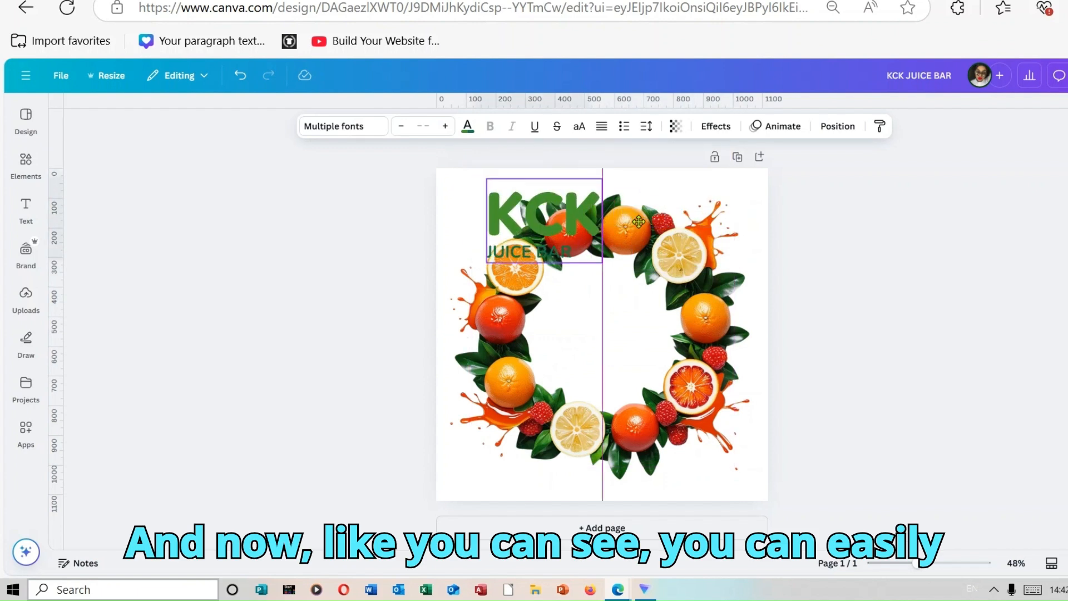
pyautogui.moveTo(638, 221); pyautogui.dragTo(596, 347)
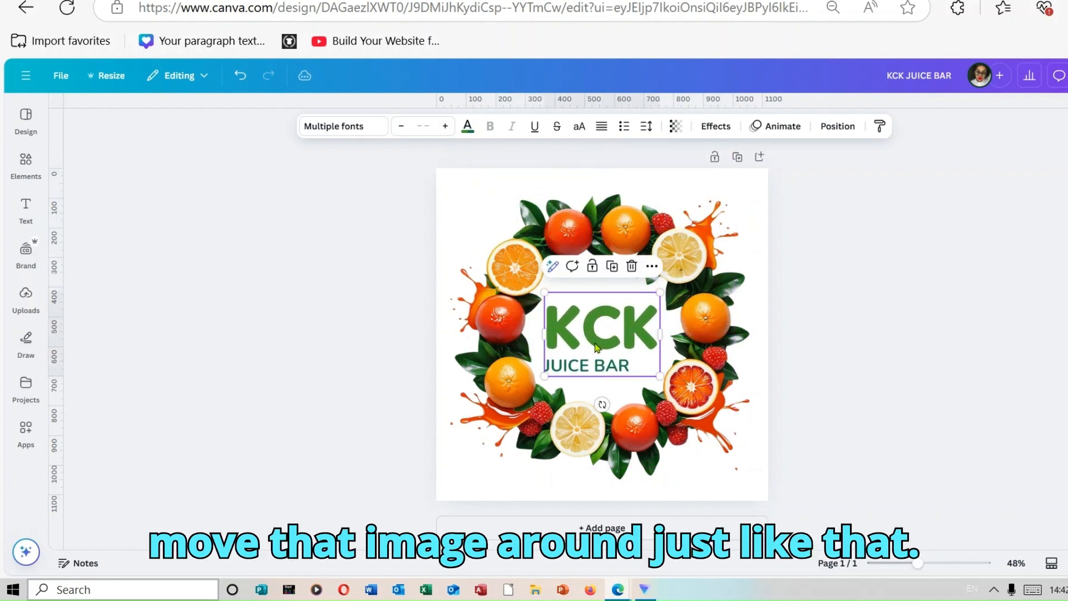
# Change the font of the whole KCK JUICE BAR text to Comic Sans.
pyautogui.doubleClick(631, 359)
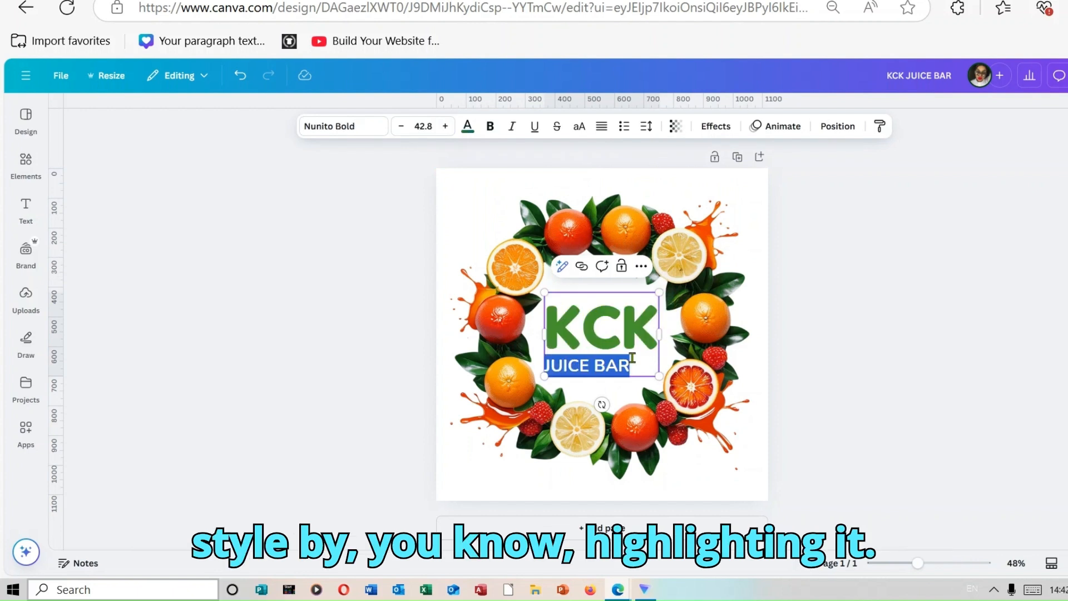
pyautogui.doubleClick(653, 332)
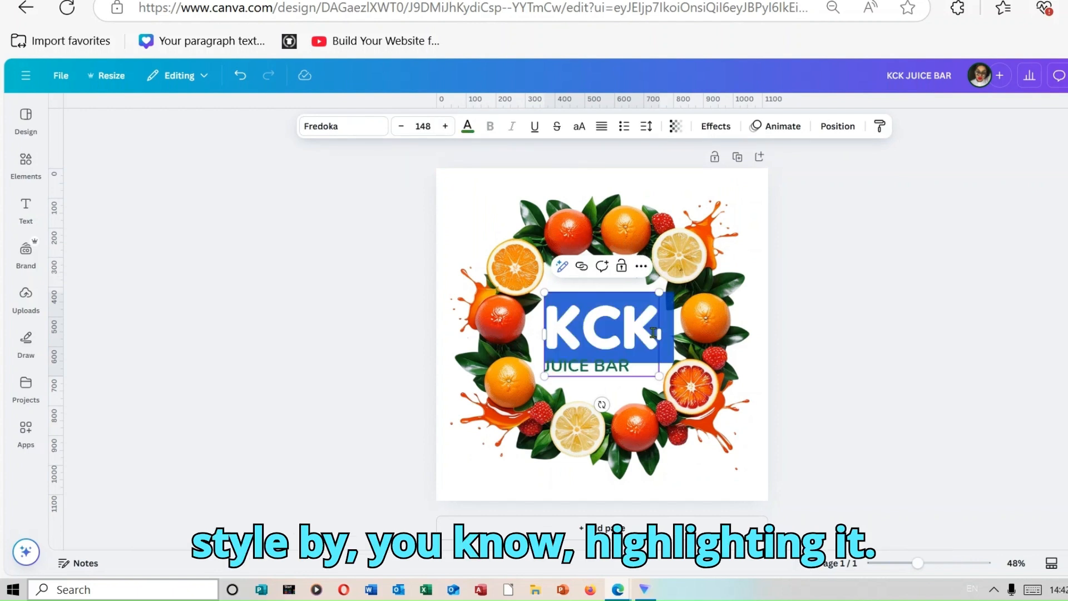
pyautogui.click(640, 369)
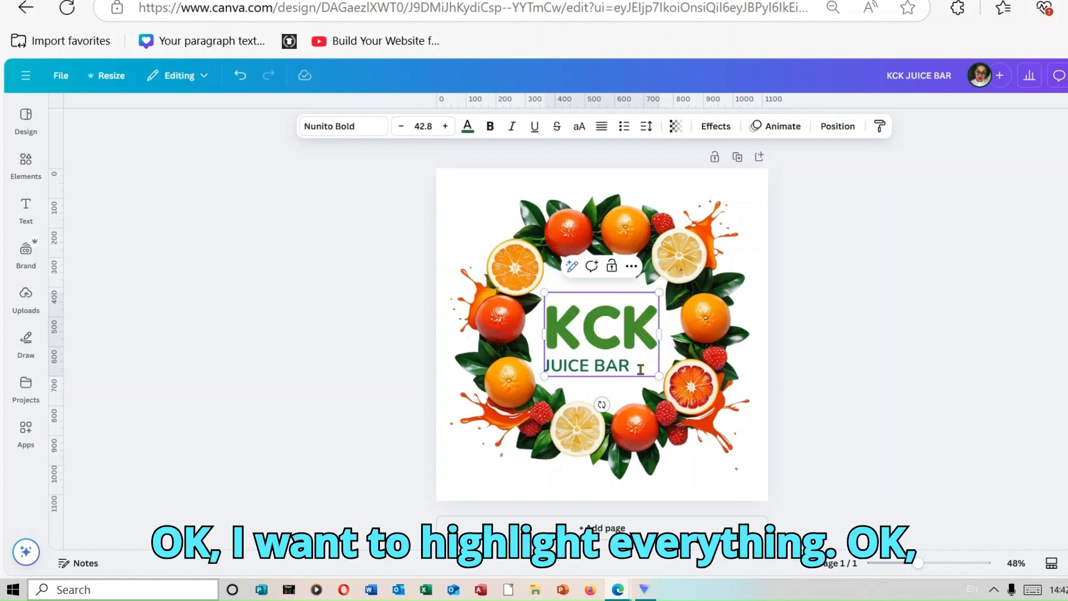
pyautogui.moveTo(640, 369); pyautogui.dragTo(556, 317)
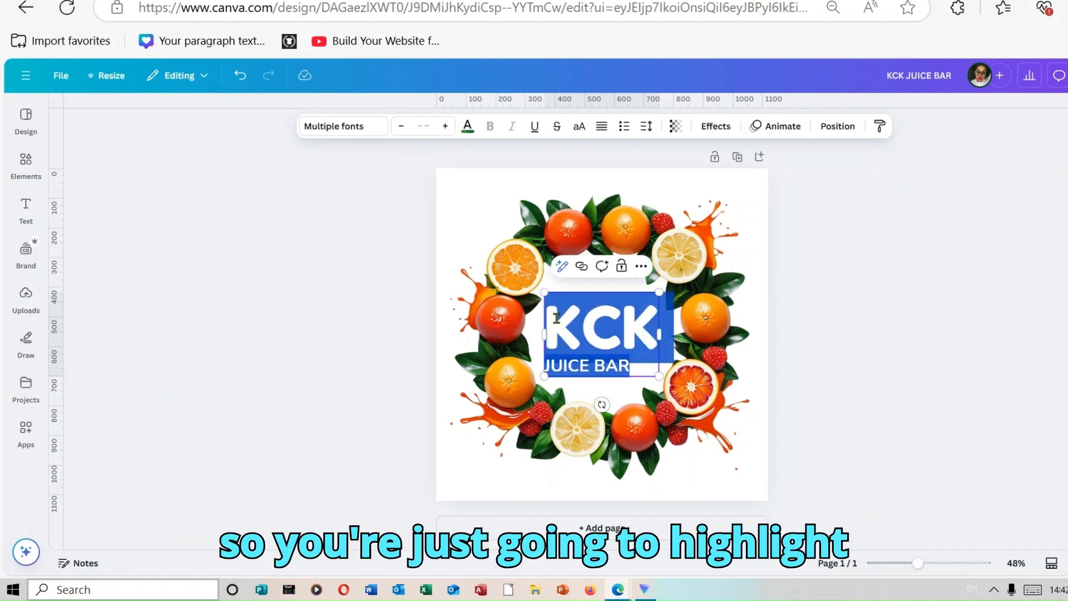
pyautogui.click(362, 129)
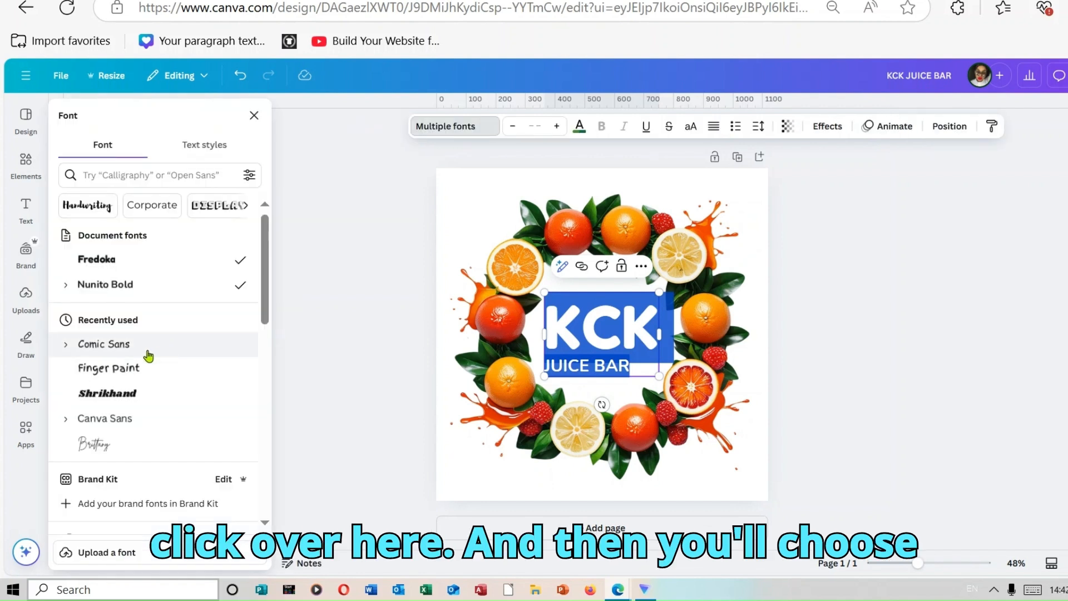
pyautogui.click(167, 352)
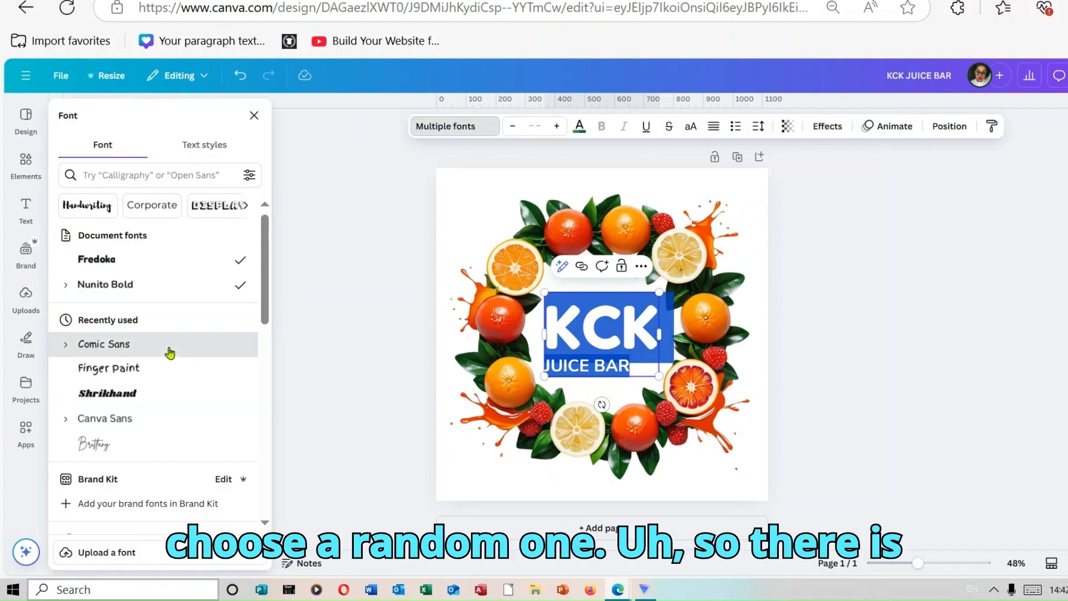
pyautogui.click(921, 391)
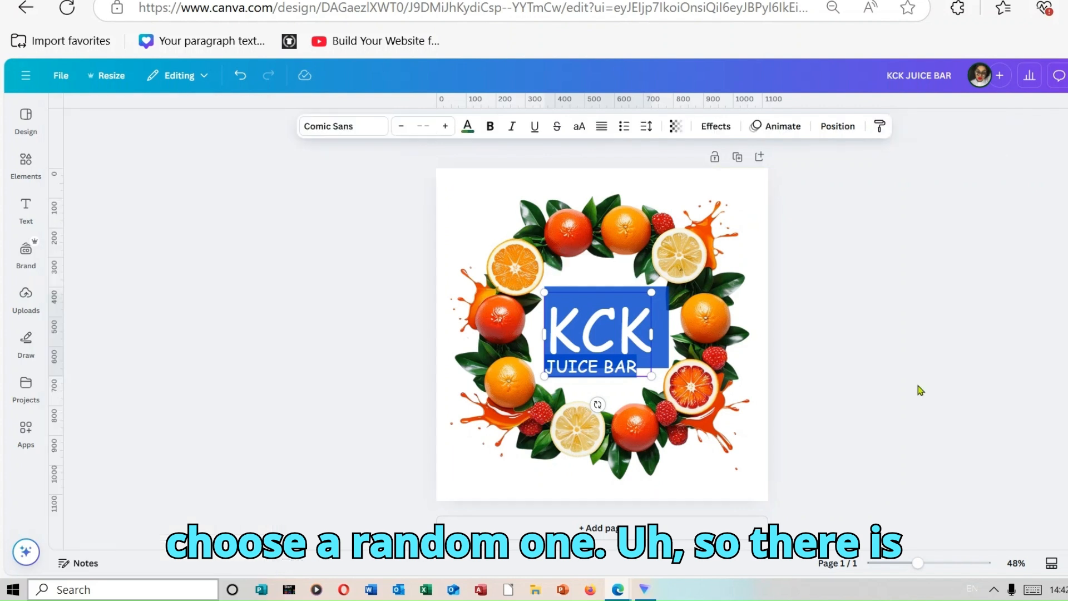
pyautogui.click(921, 391)
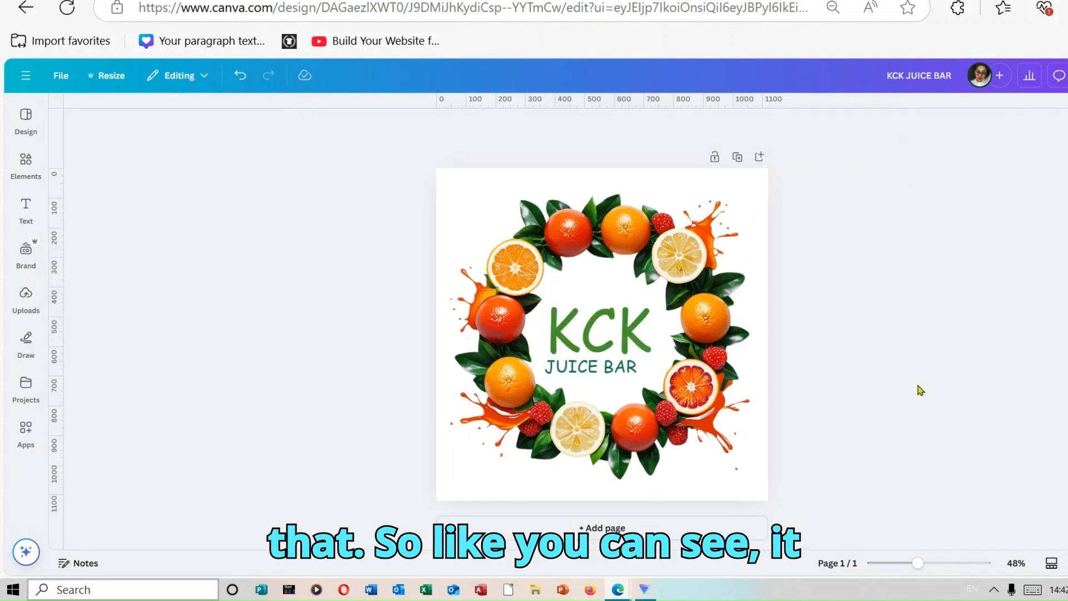
# Recolour only the KCK line of the logo text to the default solid red.
pyautogui.click(628, 366)
pyautogui.doubleClick(636, 367)
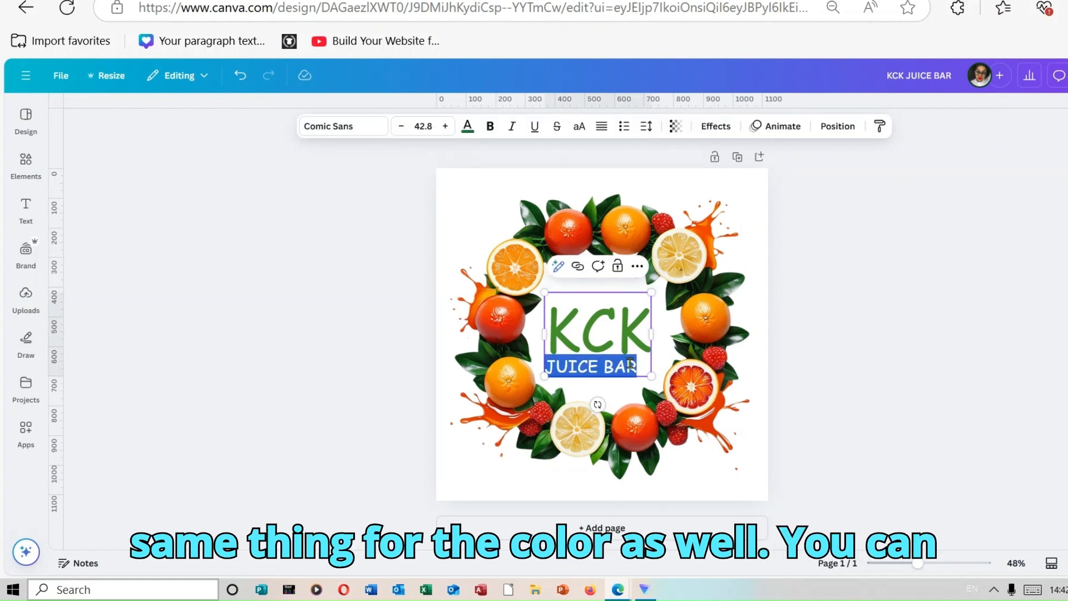
pyautogui.click(618, 335)
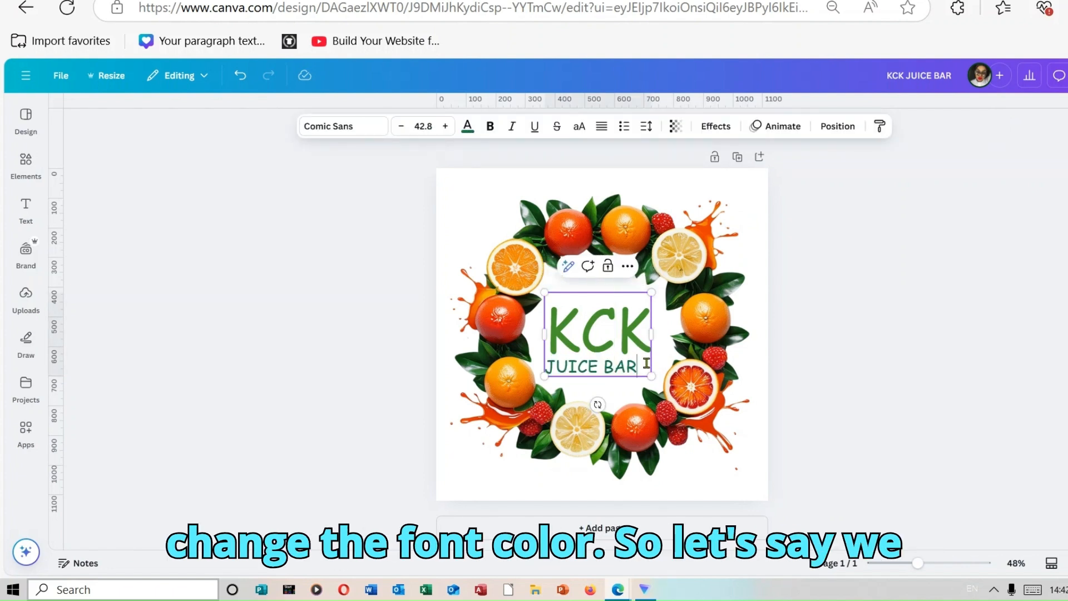
pyautogui.moveTo(646, 334); pyautogui.dragTo(555, 326)
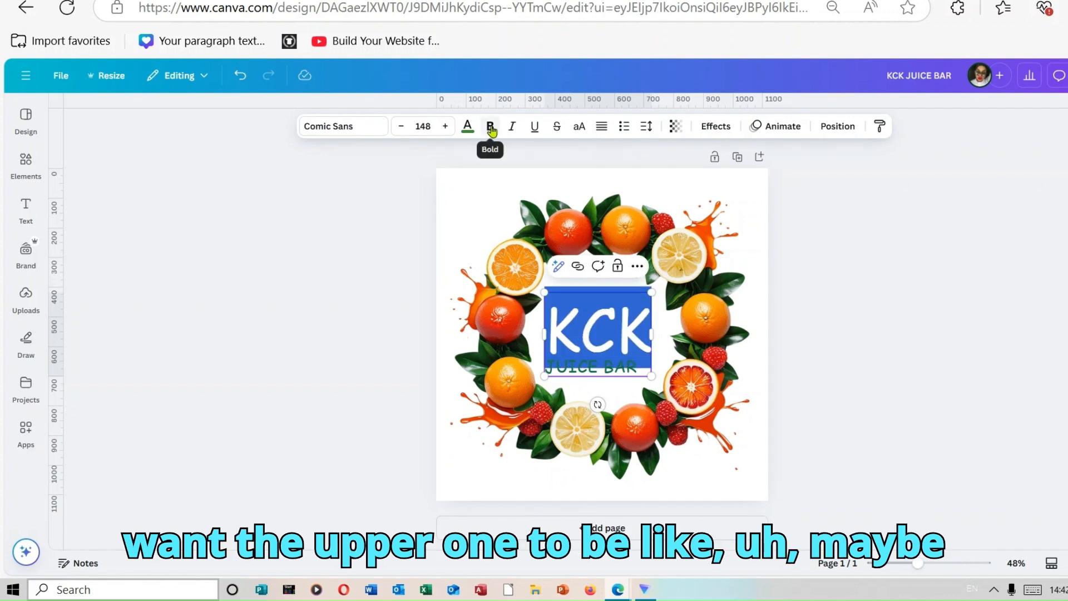
pyautogui.click(469, 127)
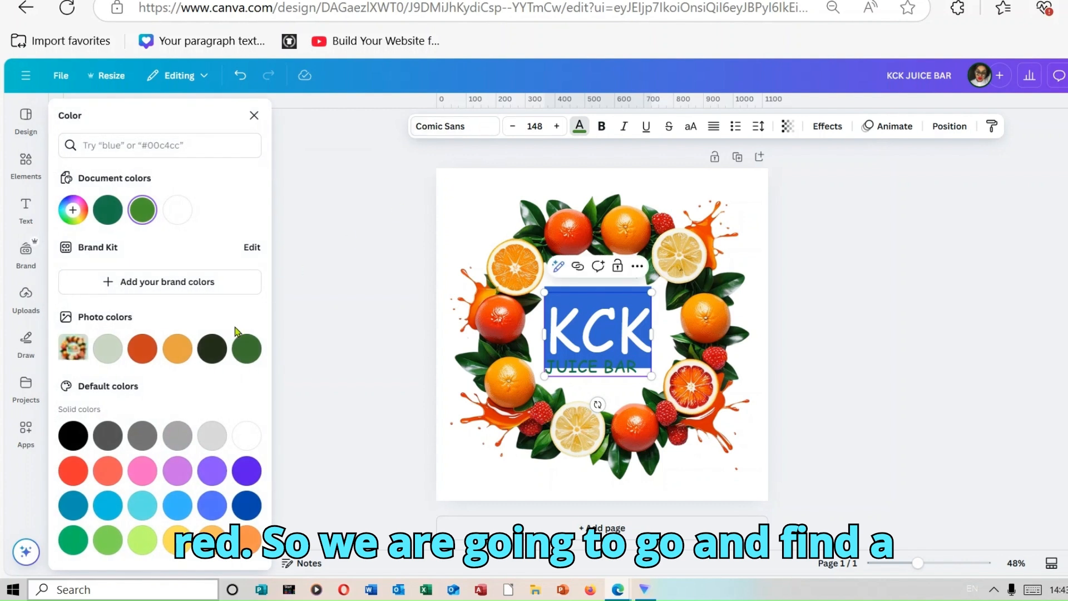
pyautogui.click(73, 471)
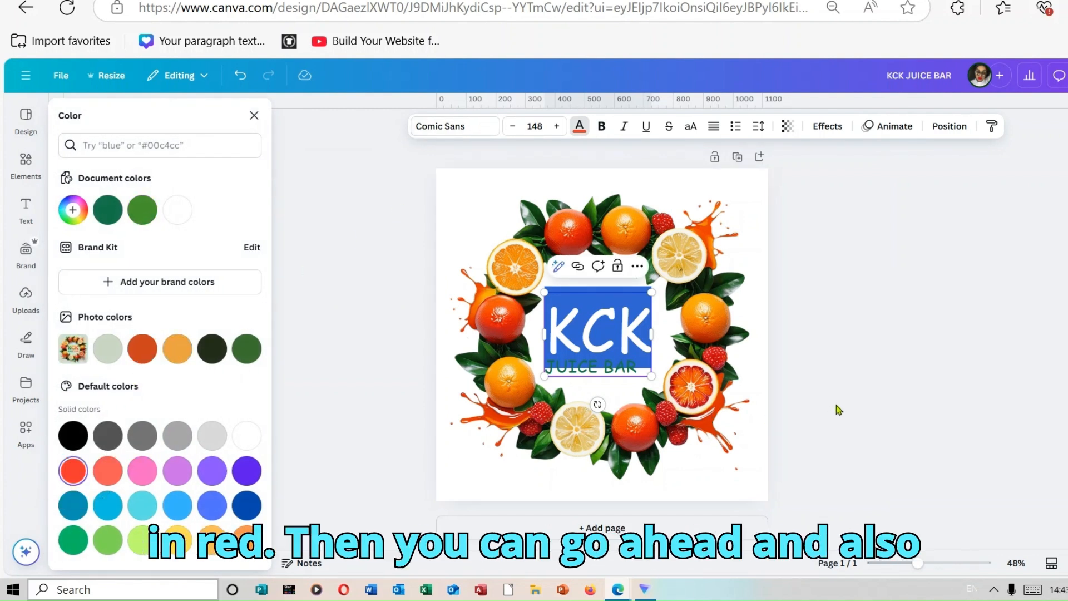
pyautogui.press('Escape')
pyautogui.press('Escape')
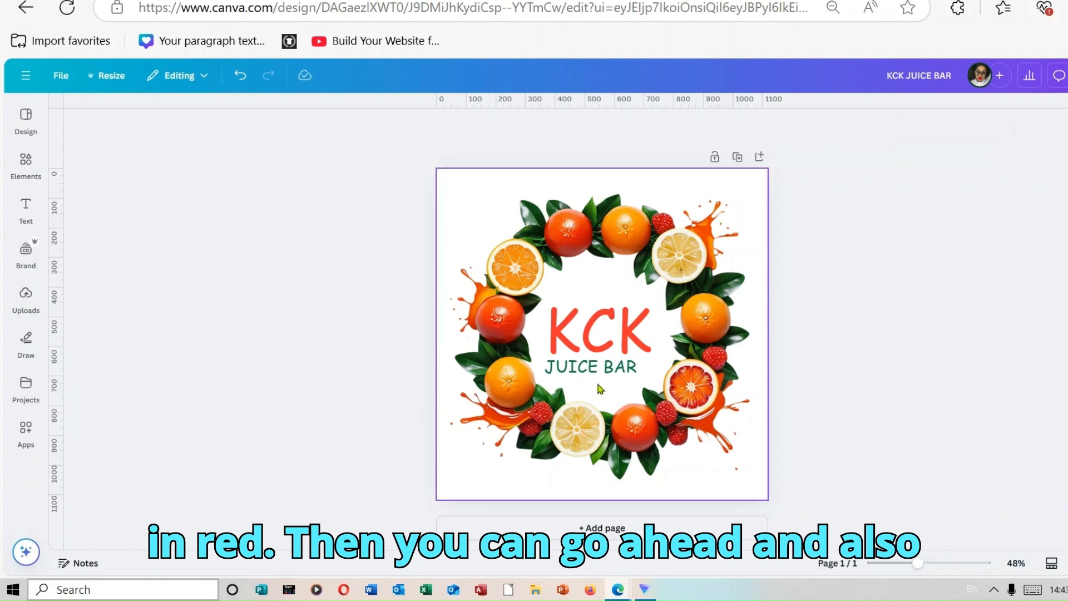
# Recolour the JUICE BAR line of the logo text to a default solid blue.
pyautogui.click(628, 368)
pyautogui.click(629, 368)
pyautogui.click(635, 367)
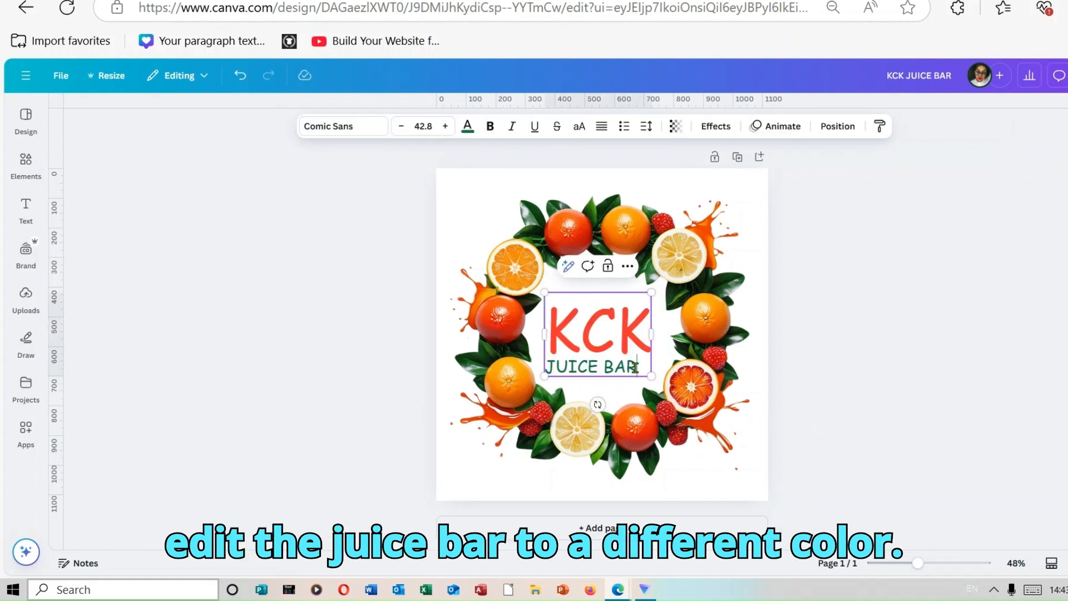
pyautogui.moveTo(635, 367); pyautogui.dragTo(545, 371)
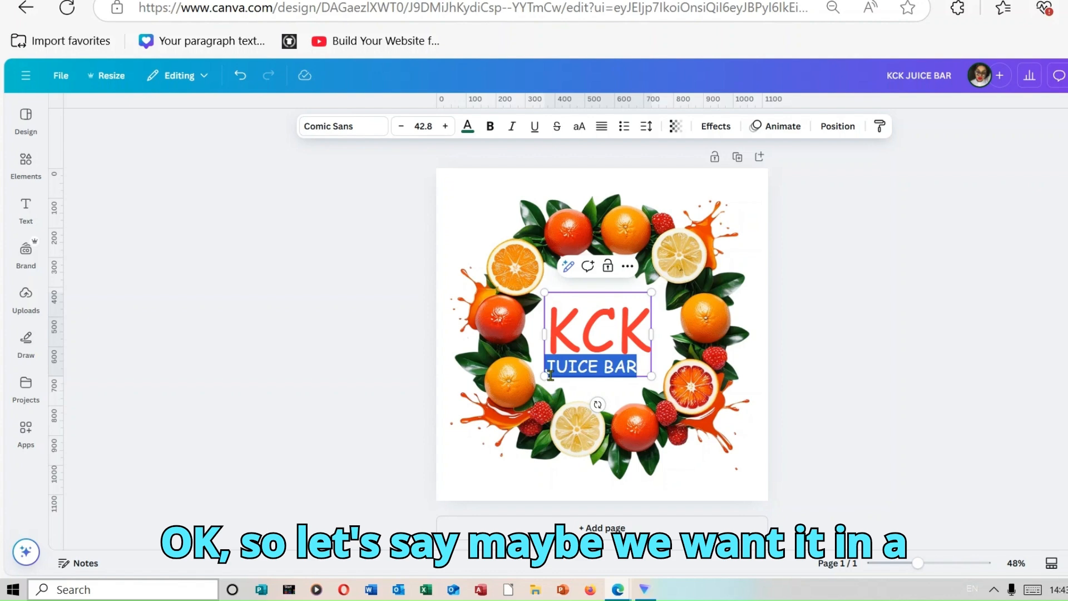
pyautogui.click(466, 127)
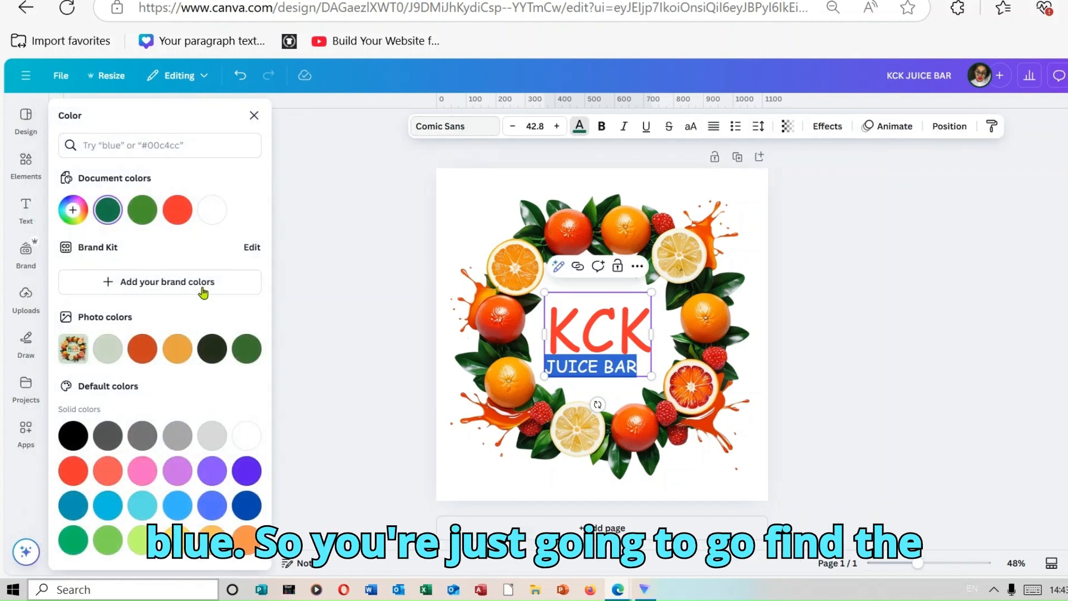
pyautogui.click(213, 511)
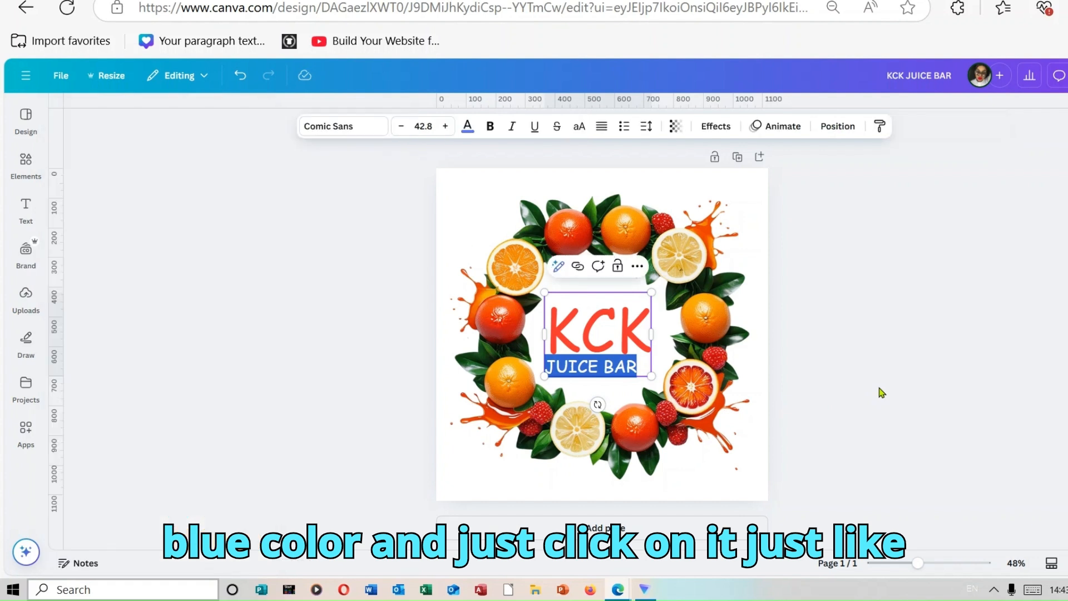
pyautogui.click(881, 393)
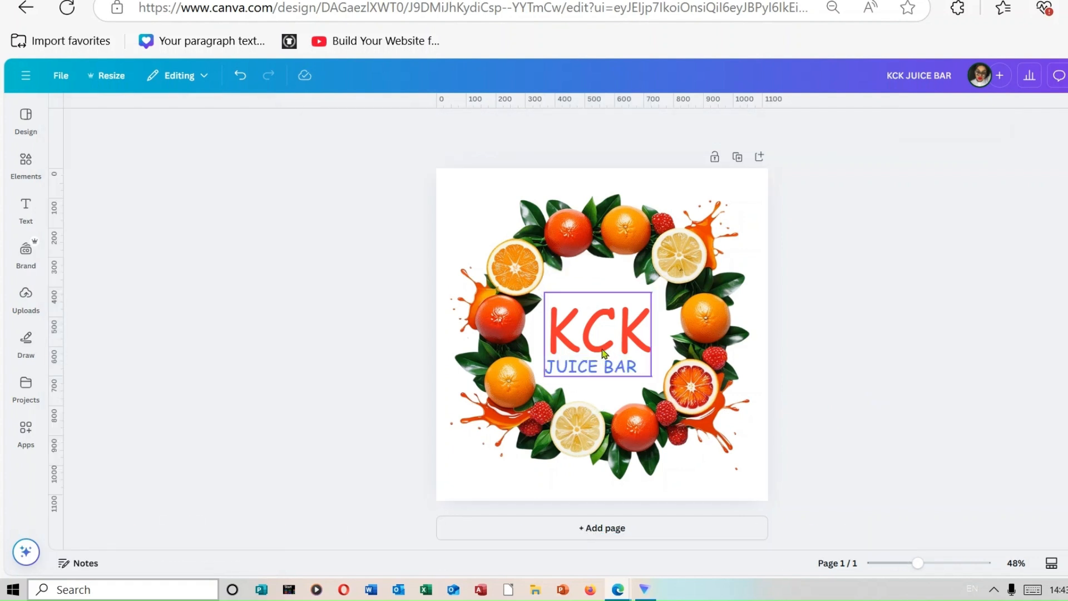
# Apply the Outline text effect to the whole KCK JUICE BAR text.
pyautogui.click(623, 367)
pyautogui.click(622, 365)
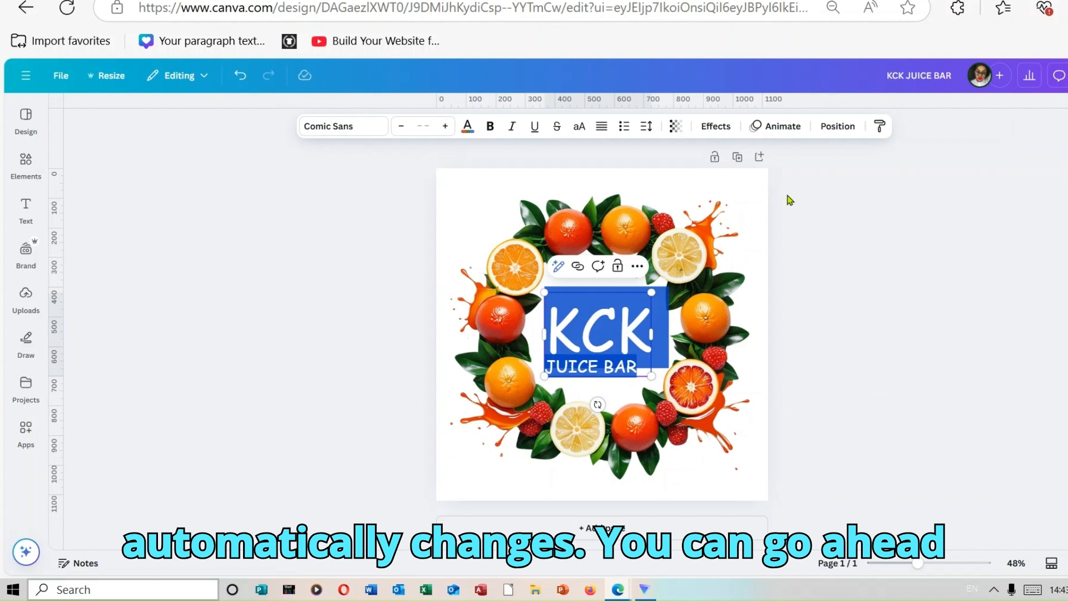
pyautogui.click(716, 126)
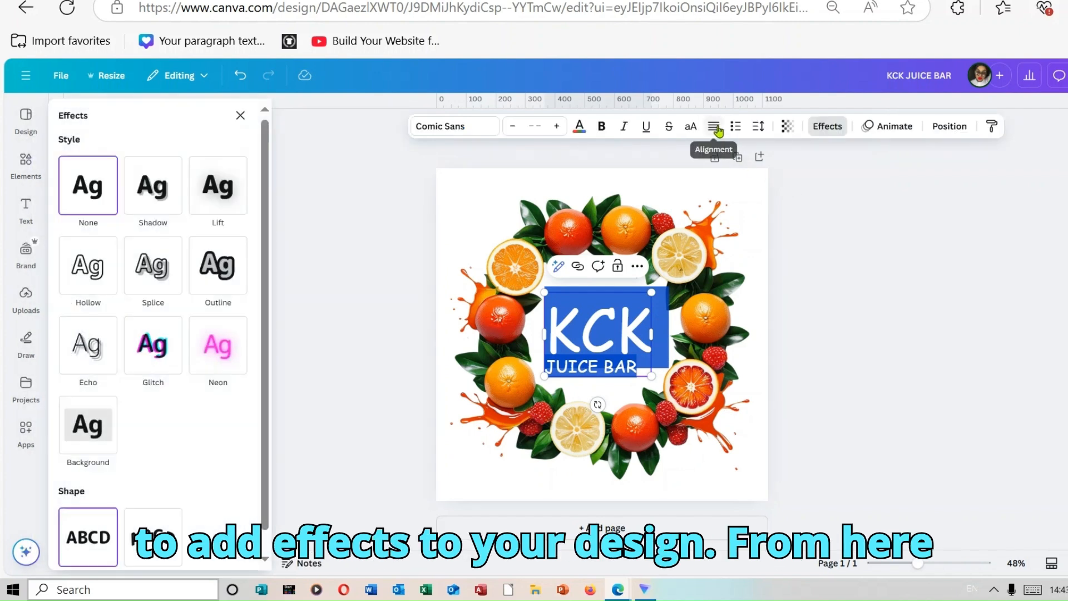
pyautogui.click(229, 278)
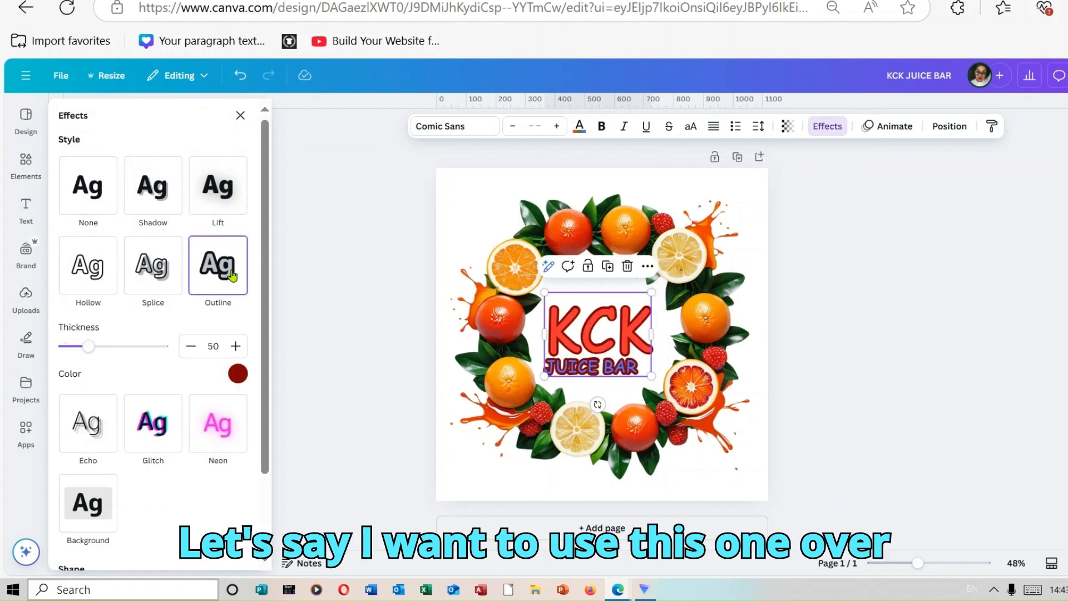
# Try a default dark blue for the outline of the KCK JUICE BAR text and set it to default solid black.
pyautogui.click(238, 374)
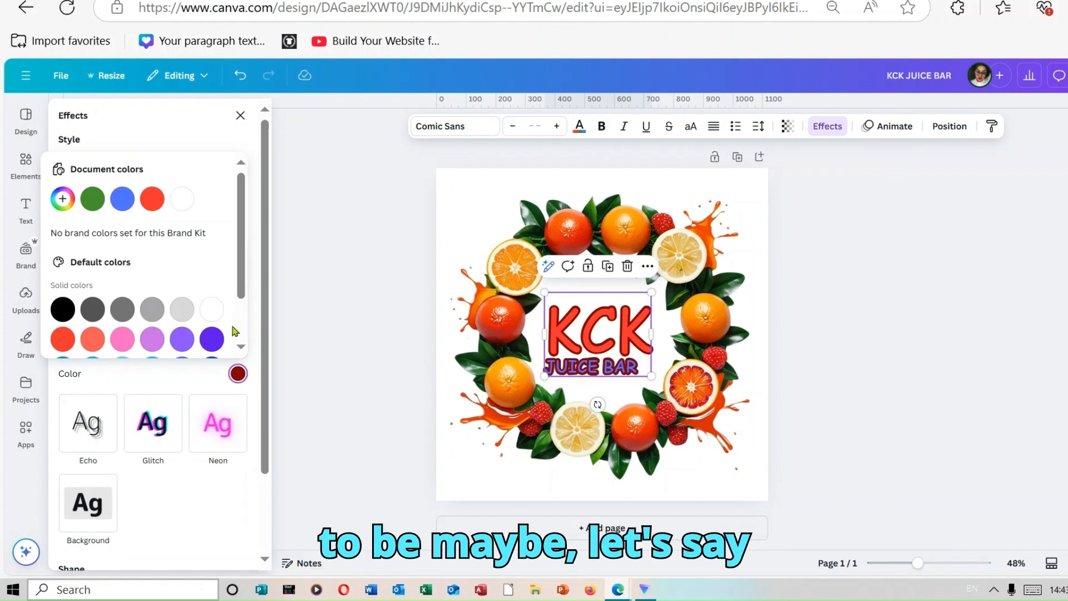
pyautogui.scroll(-1, 245, 314)
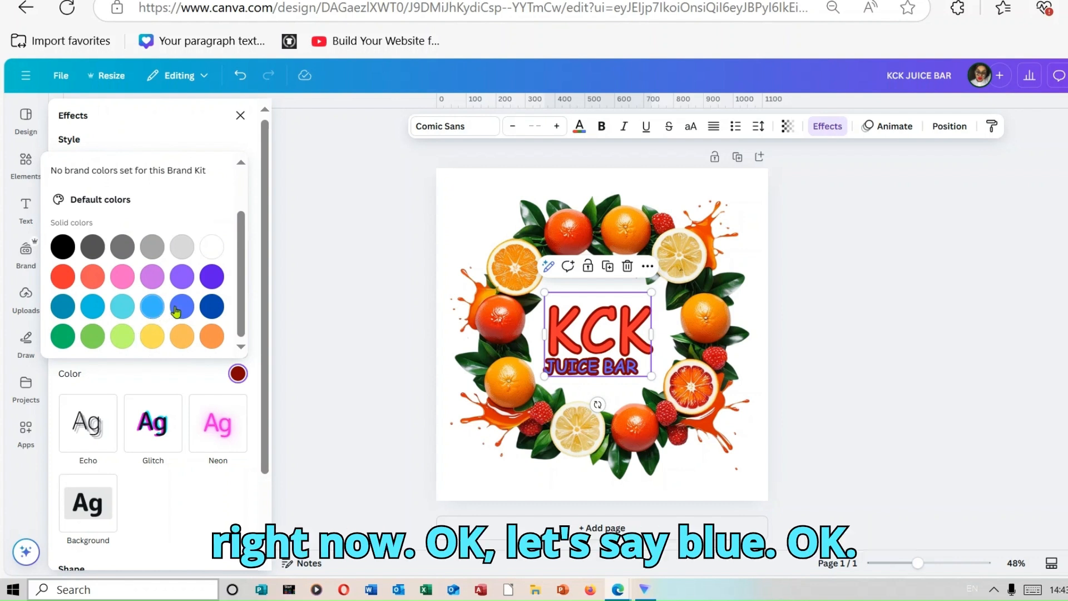
pyautogui.click(213, 307)
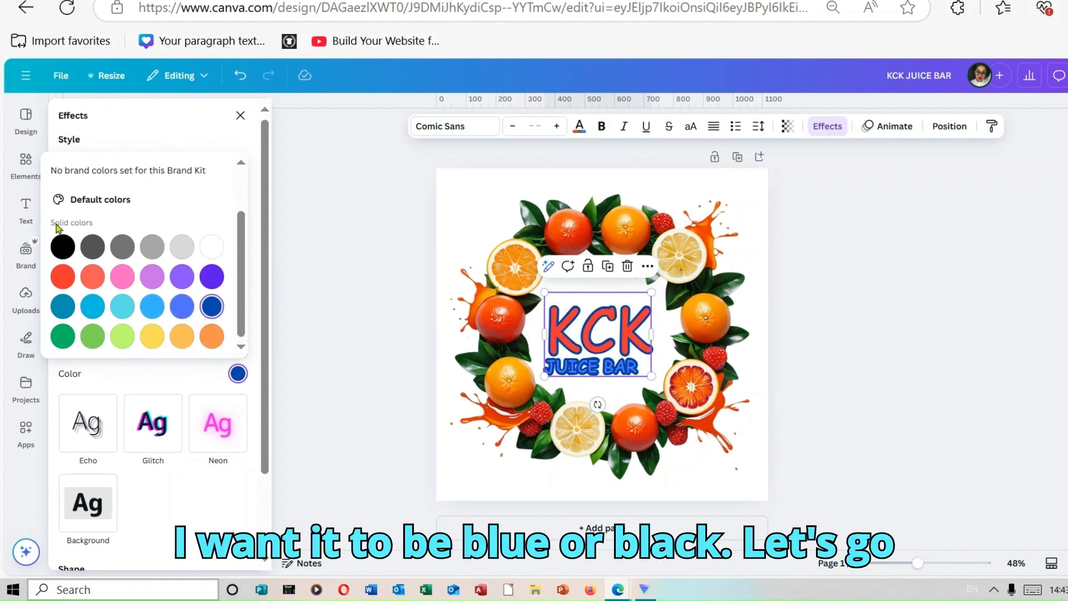
pyautogui.click(62, 246)
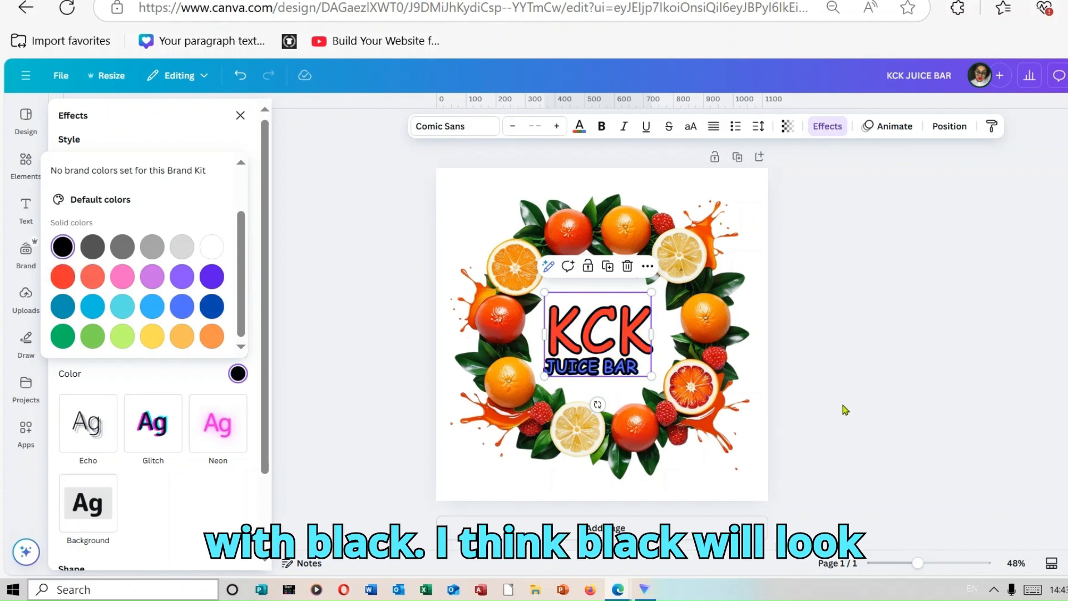
pyautogui.click(345, 307)
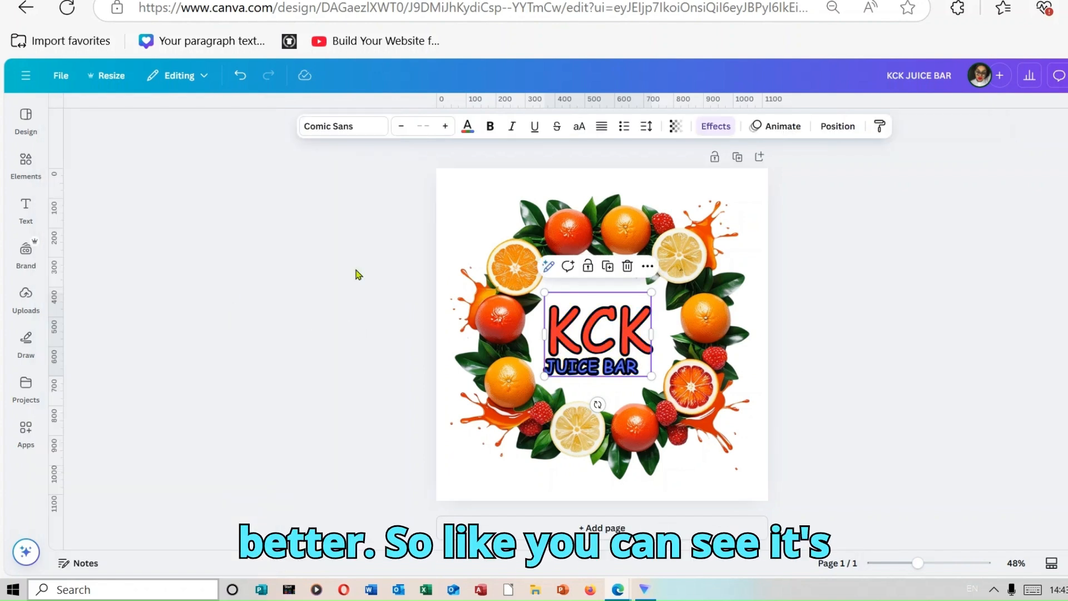
pyautogui.click(903, 386)
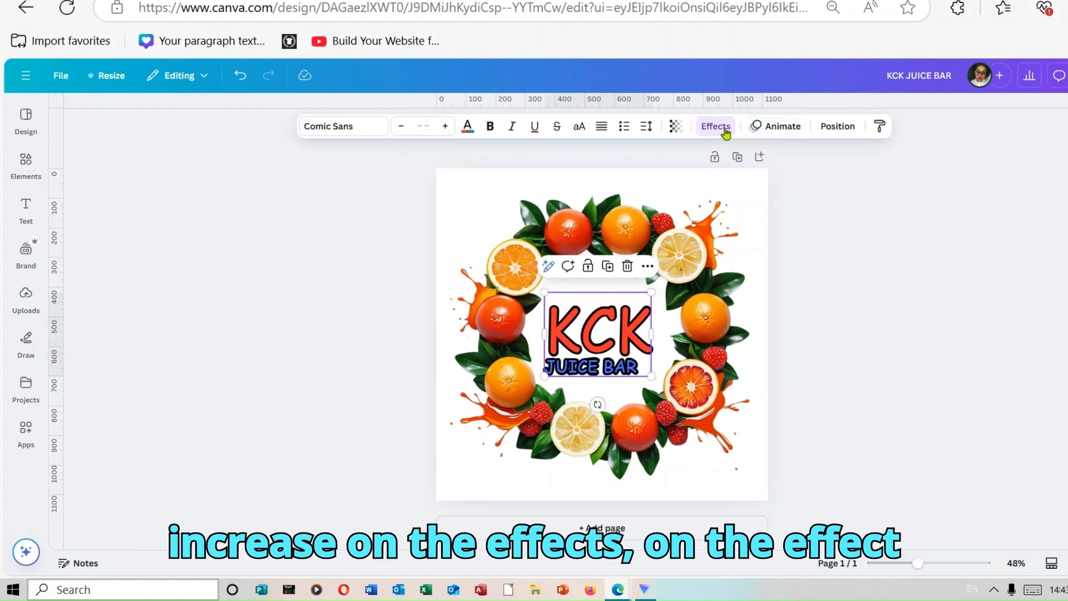
# Set the outline thickness of the KCK JUICE BAR text to 36.
pyautogui.click(716, 127)
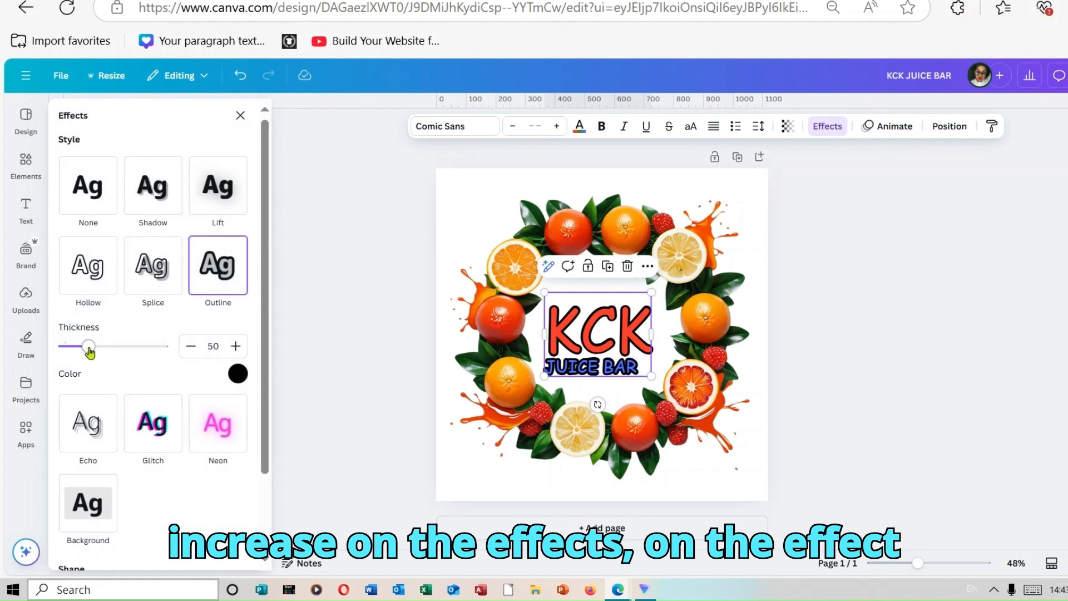
pyautogui.moveTo(89, 351)
pyautogui.mouseDown()
pyautogui.moveTo(166, 346)
pyautogui.moveTo(82, 345)
pyautogui.mouseUp()
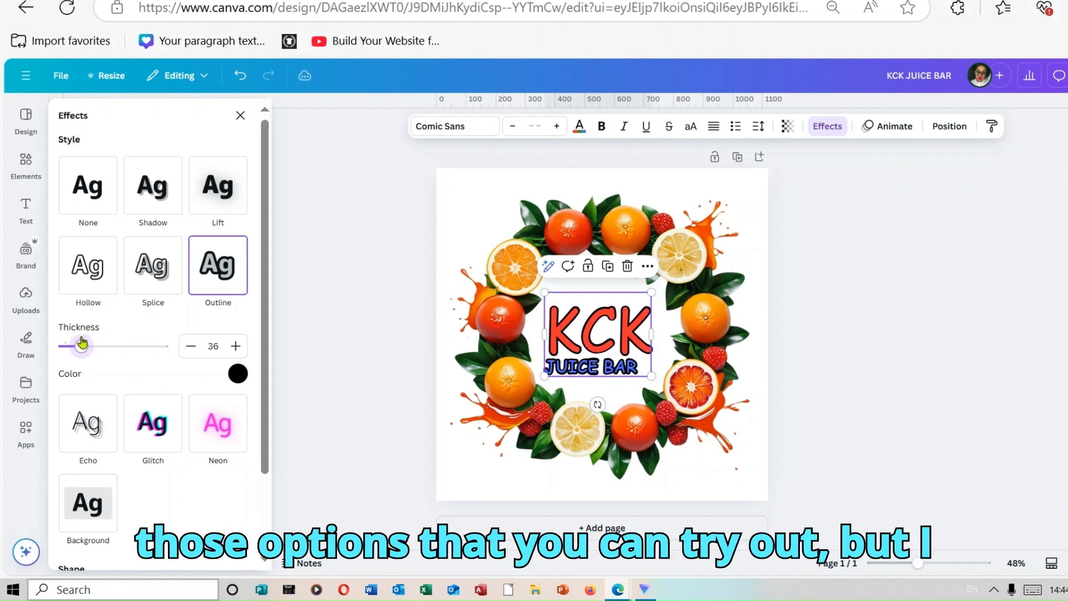
pyautogui.click(911, 287)
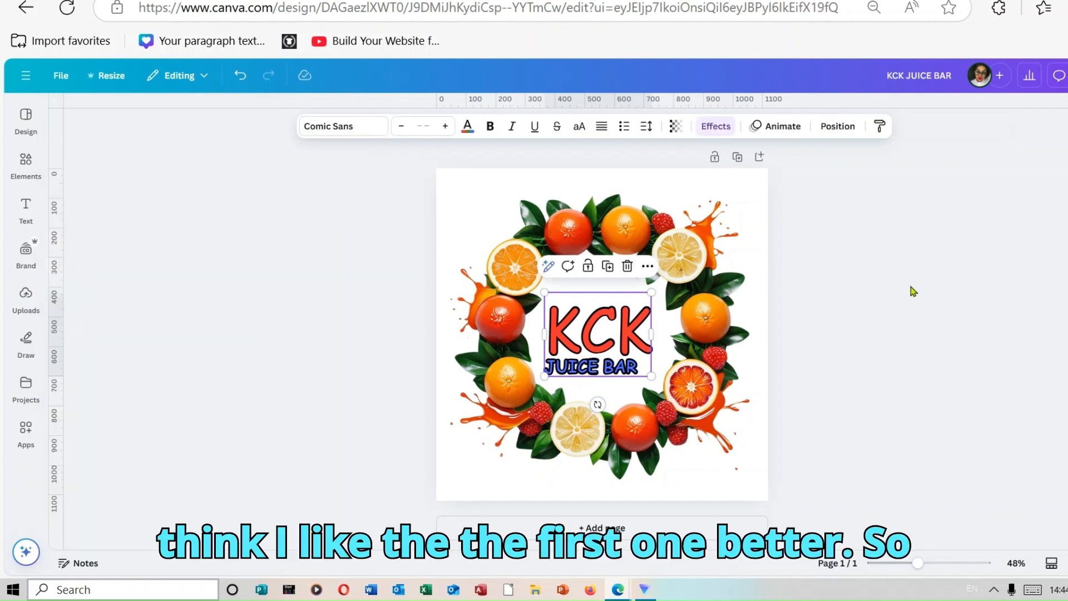
# Undo the recent restyling of the logo text, including its outline effect, colours and Comic Sans font.
pyautogui.click(238, 83)
pyautogui.click(239, 85)
pyautogui.click(239, 86)
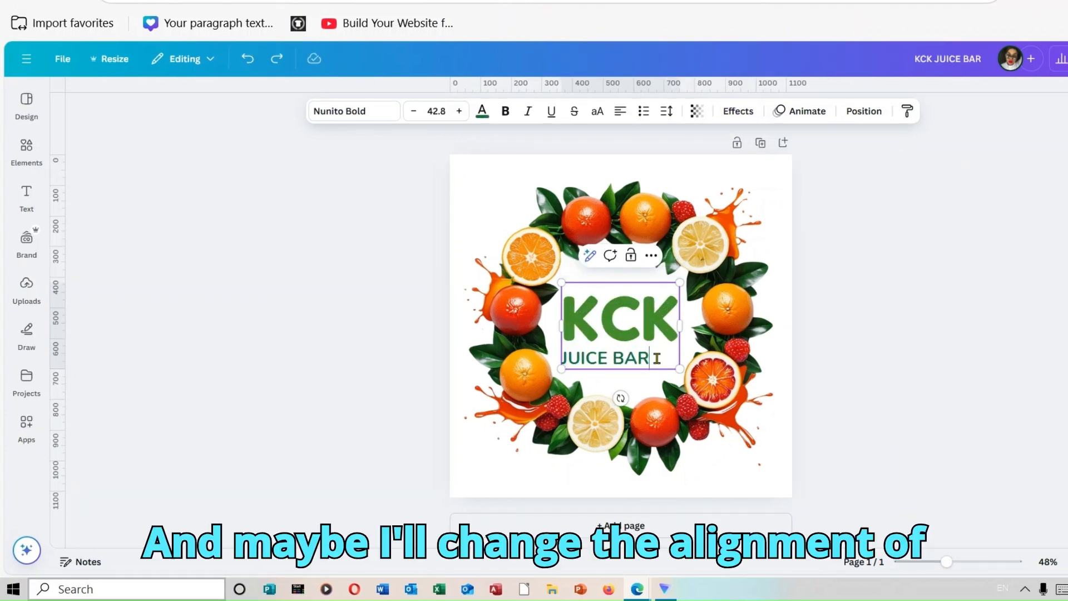
# Centre-align the JUICE BAR line beneath KCK in the logo text.
pyautogui.moveTo(653, 360); pyautogui.dragTo(562, 363)
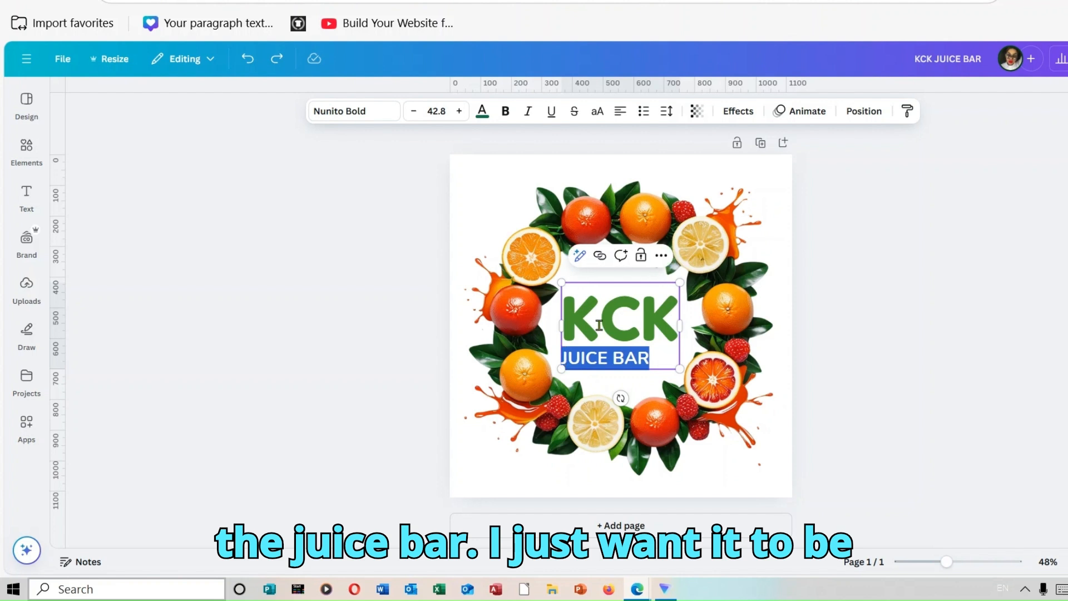
pyautogui.click(626, 112)
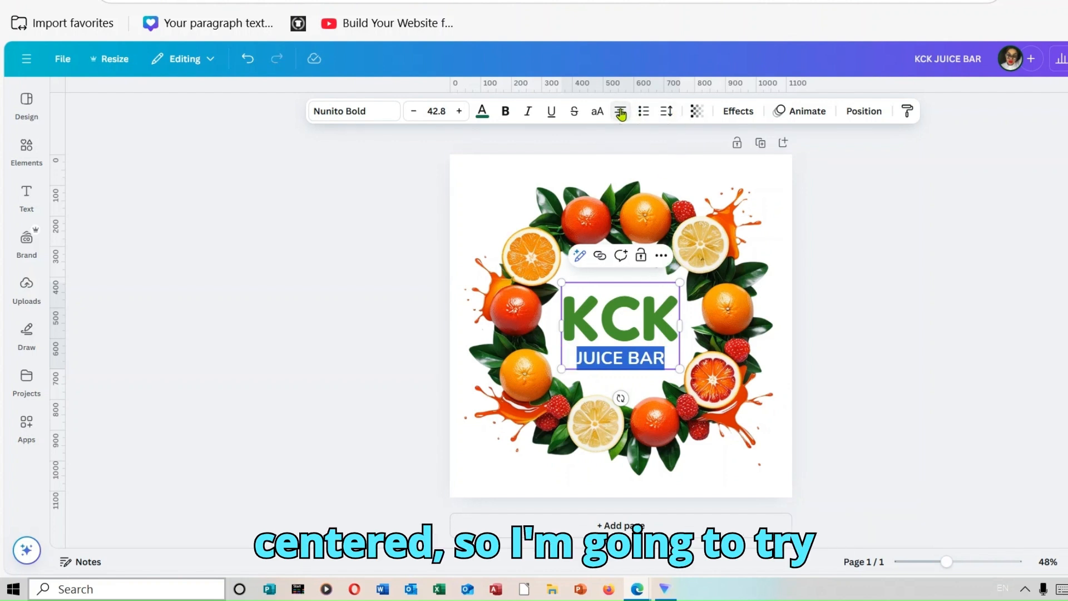
pyautogui.click(899, 232)
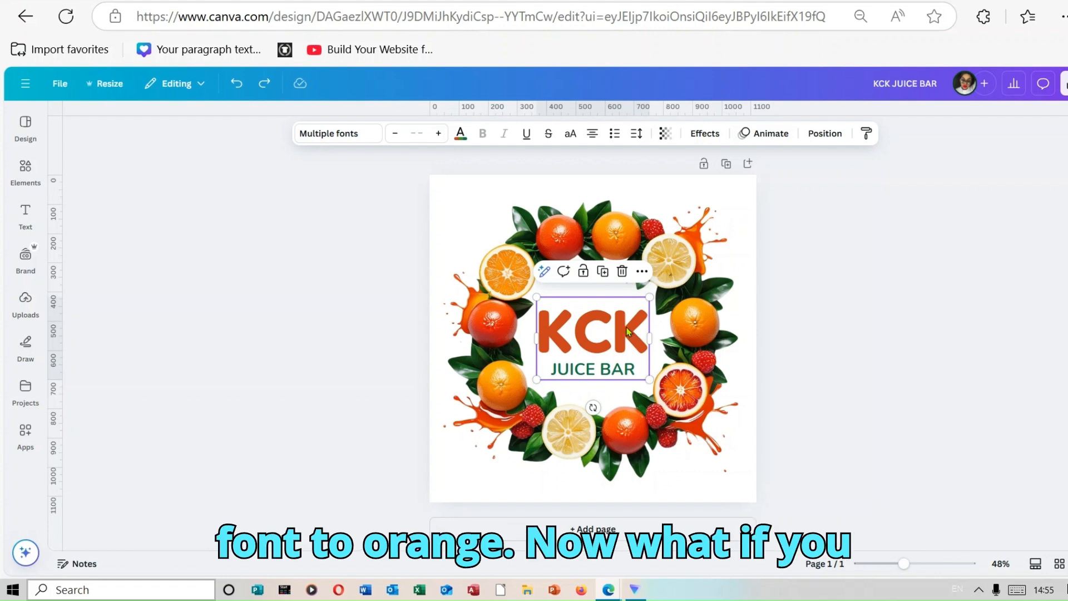
# Start Magic Grab on the fruit wreath image using the Brush selection with brush size 83.
pyautogui.click(635, 206)
pyautogui.doubleClick(690, 242)
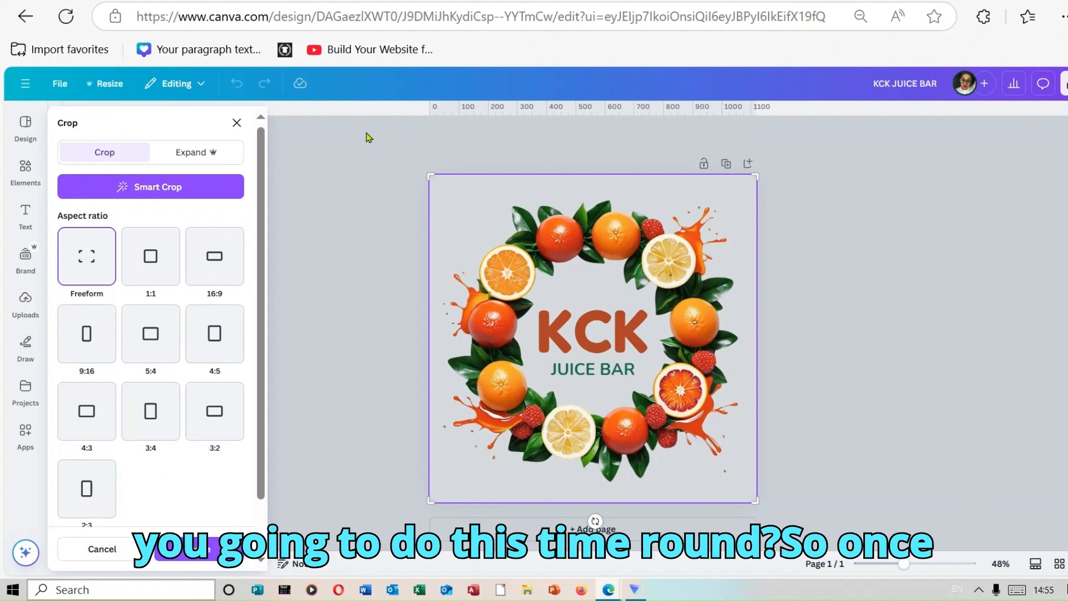
pyautogui.click(236, 122)
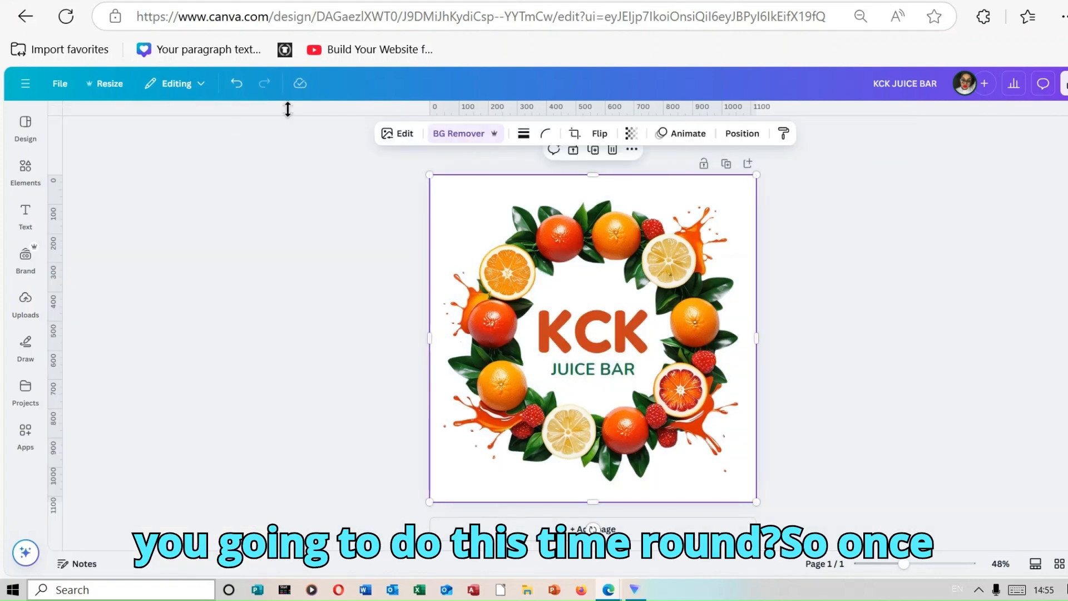
pyautogui.click(403, 136)
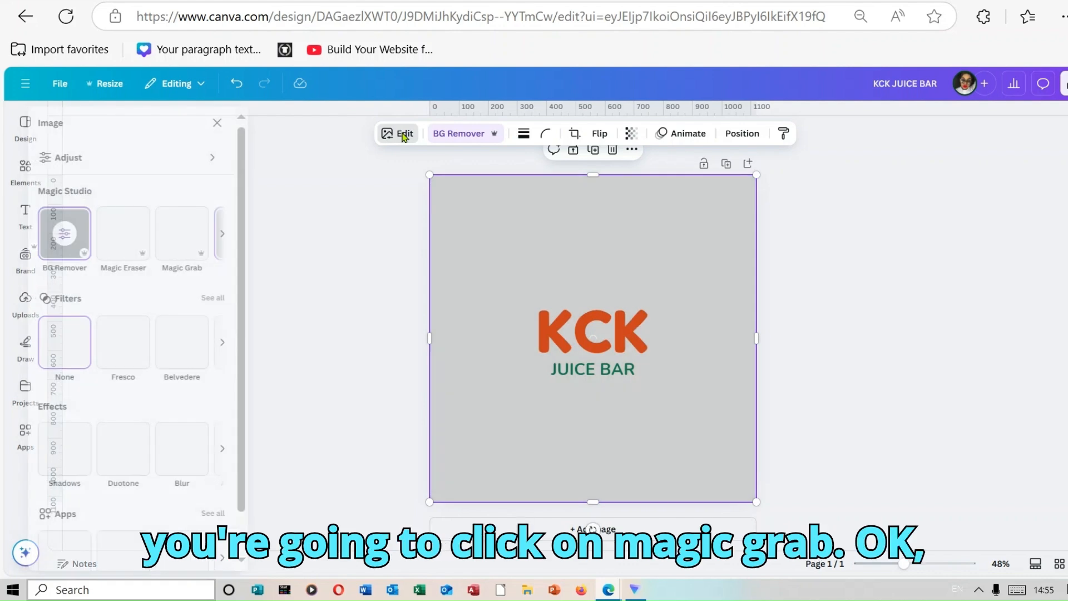
pyautogui.click(208, 253)
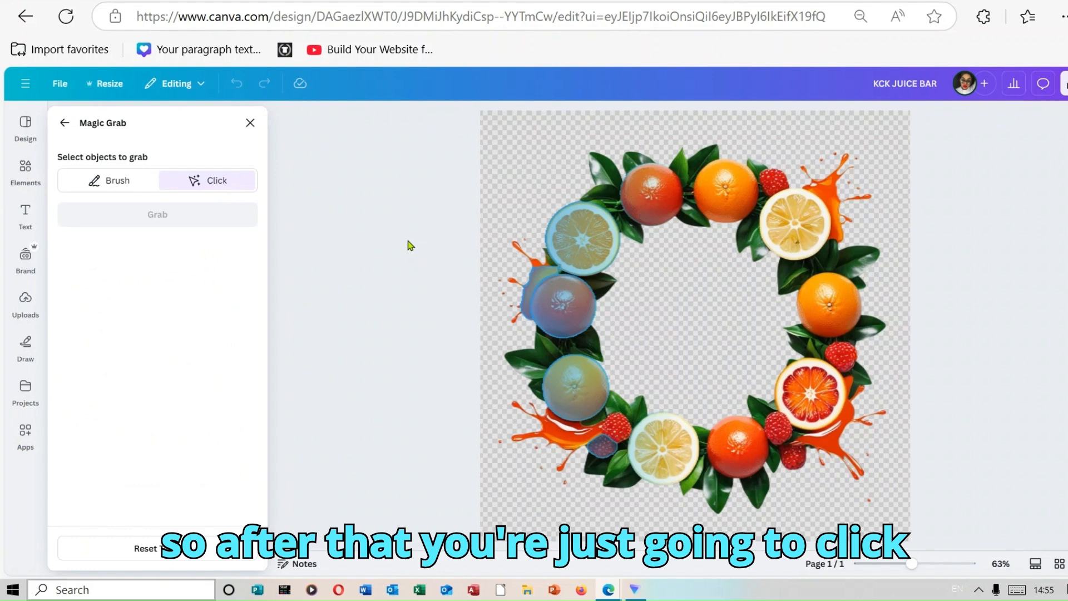
pyautogui.click(134, 185)
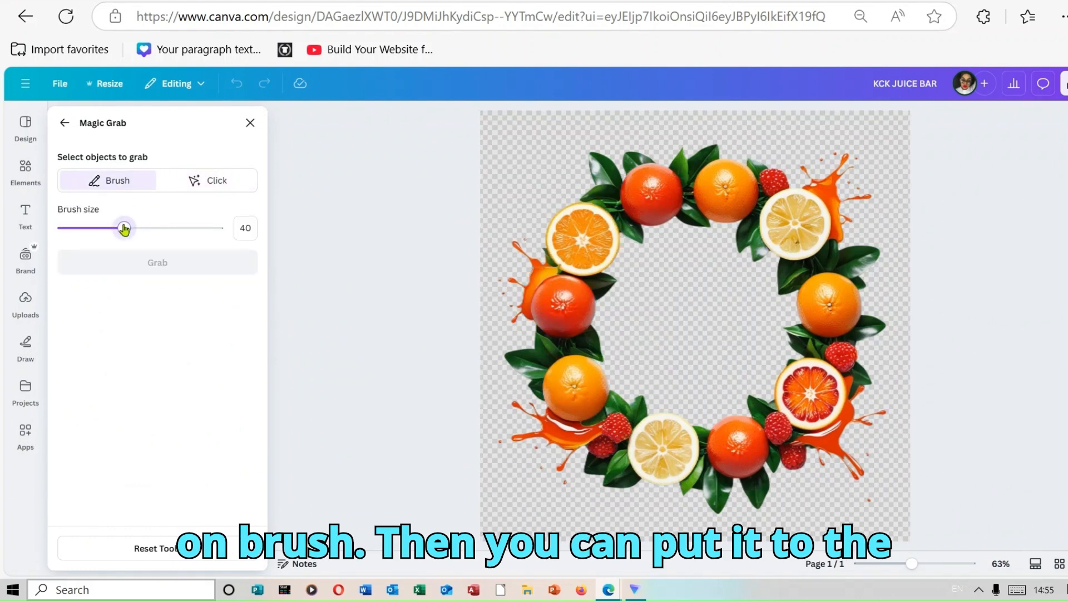
pyautogui.moveTo(124, 228); pyautogui.dragTo(194, 231)
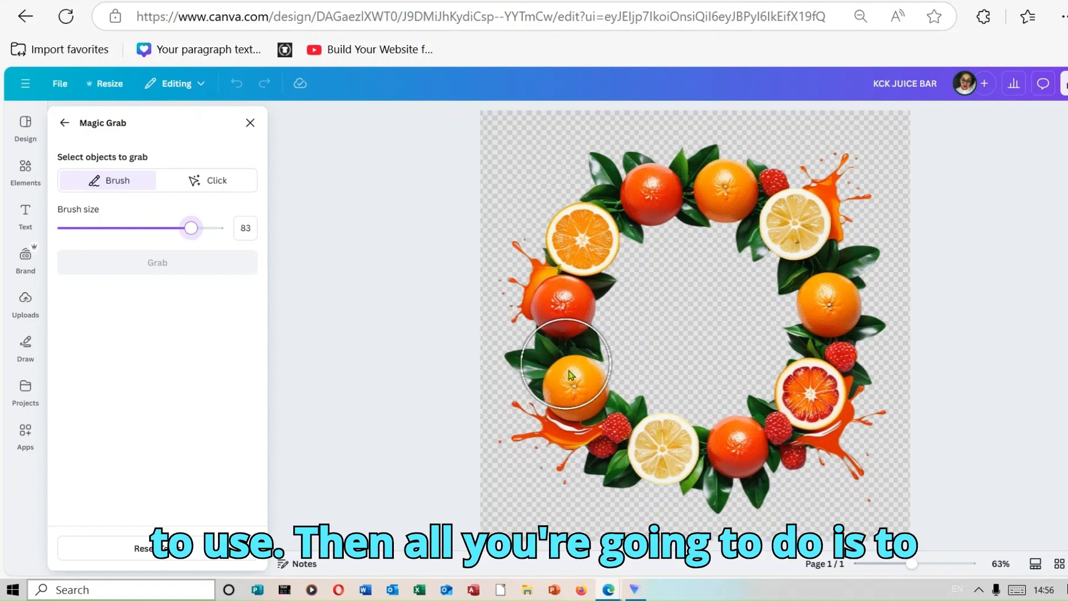
# Brush over the entire fruit wreath and grab it as a separate element.
pyautogui.moveTo(567, 384); pyautogui.dragTo(544, 328)
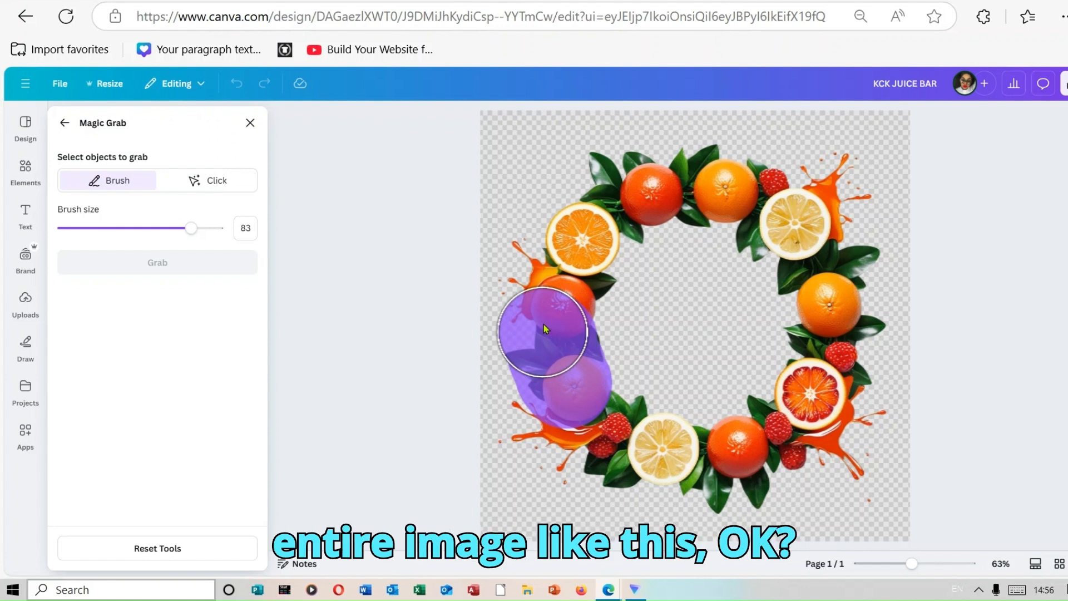
pyautogui.moveTo(544, 329)
pyautogui.mouseDown()
pyautogui.moveTo(609, 195)
pyautogui.moveTo(666, 188)
pyautogui.moveTo(793, 214)
pyautogui.moveTo(871, 389)
pyautogui.moveTo(766, 436)
pyautogui.moveTo(551, 417)
pyautogui.mouseUp()
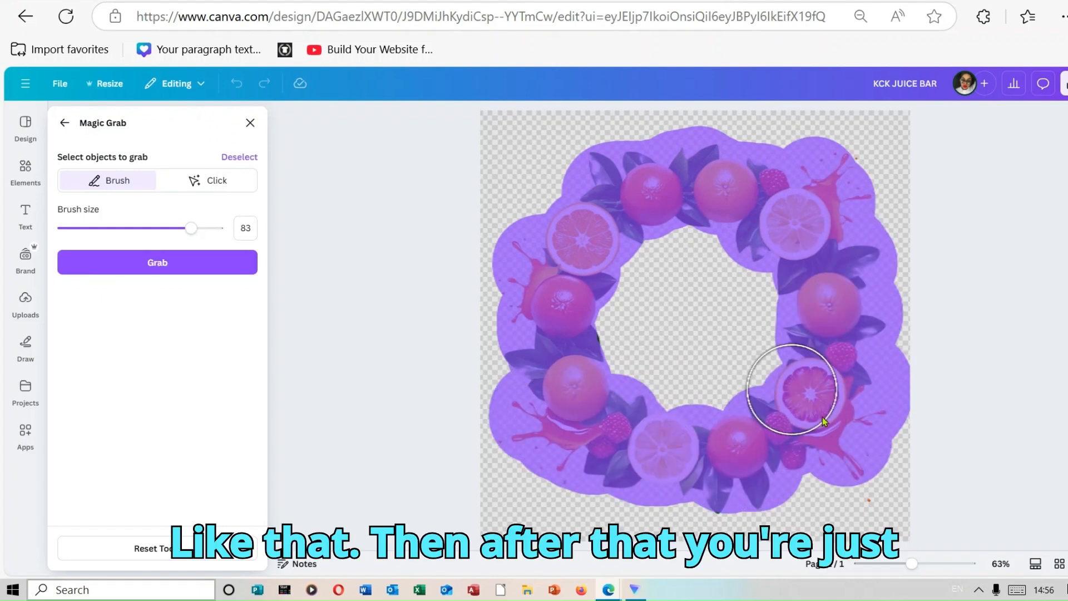
pyautogui.click(157, 263)
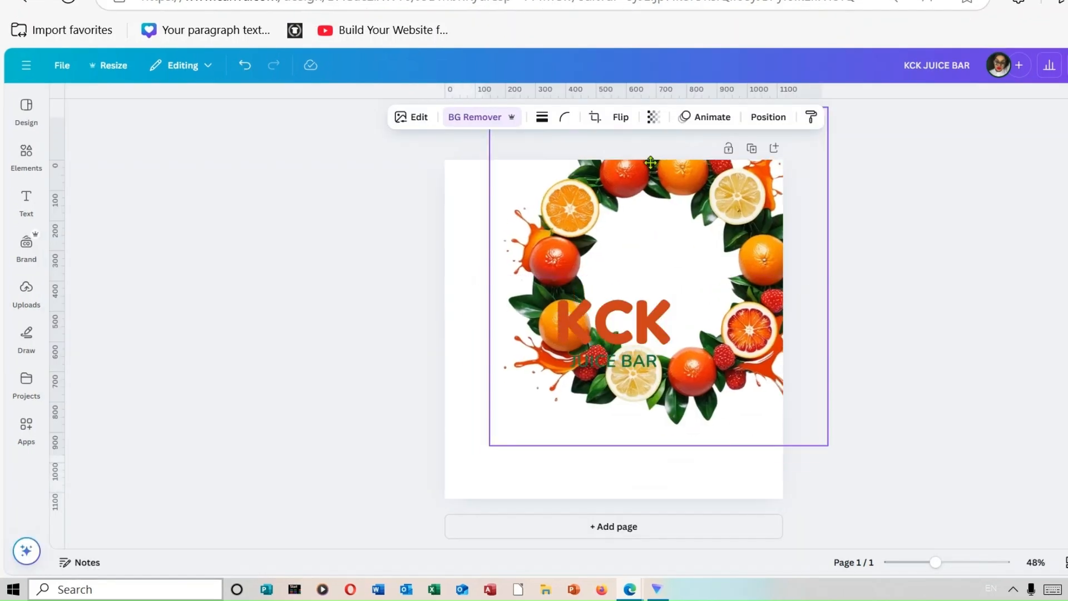
pyautogui.moveTo(599, 228); pyautogui.dragTo(572, 286)
pyautogui.moveTo(594, 234); pyautogui.dragTo(603, 239)
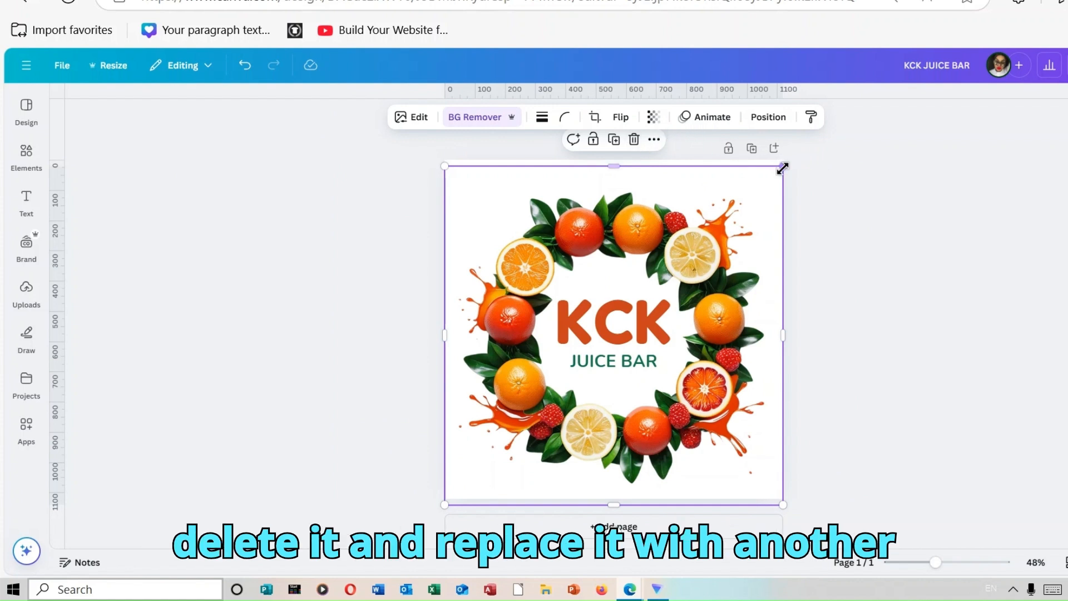
# Shrink the grabbed fruit wreath to about 180 px wide and place a duplicate of it above the last K of KCK.
pyautogui.moveTo(783, 166); pyautogui.dragTo(527, 429)
pyautogui.rightClick(527, 432)
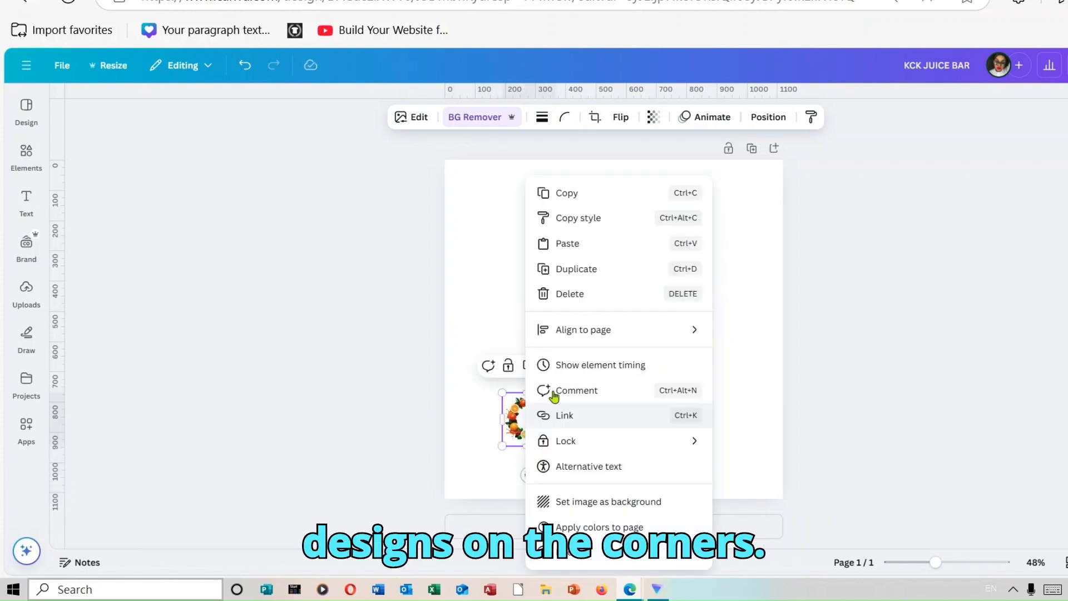
pyautogui.click(617, 284)
pyautogui.moveTo(546, 432); pyautogui.dragTo(705, 247)
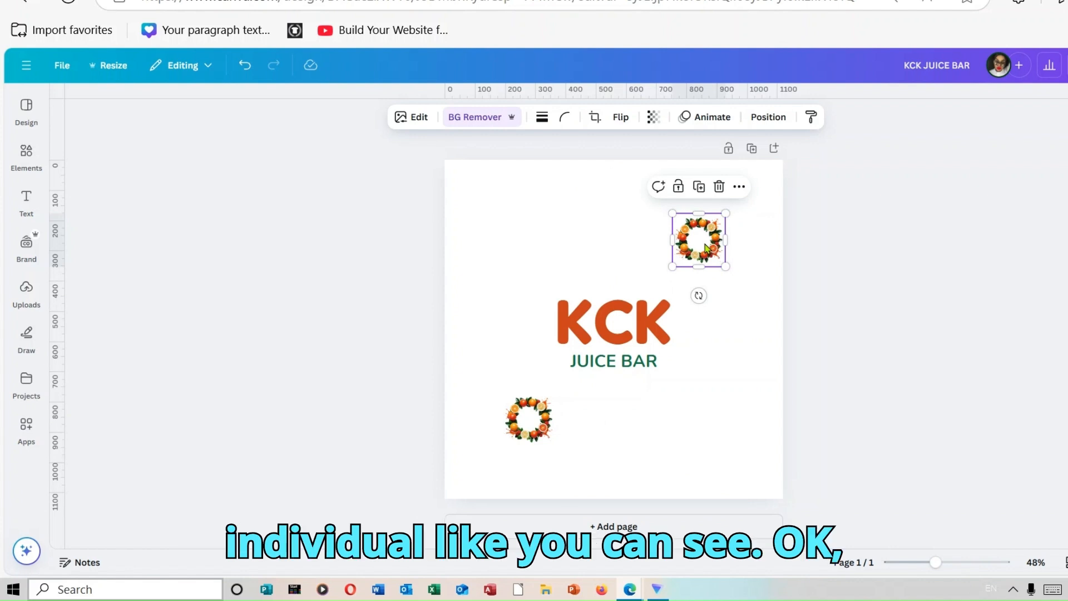
# Undo the duplication, moving and shrinking of the fruit wreath.
pyautogui.click(253, 71)
pyautogui.click(250, 72)
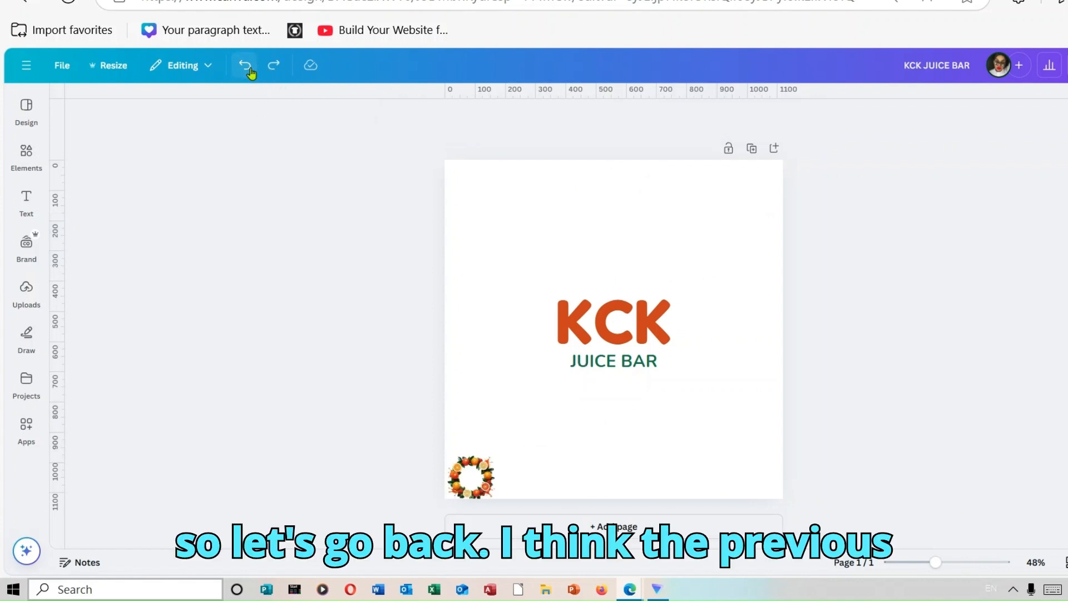
pyautogui.click(250, 71)
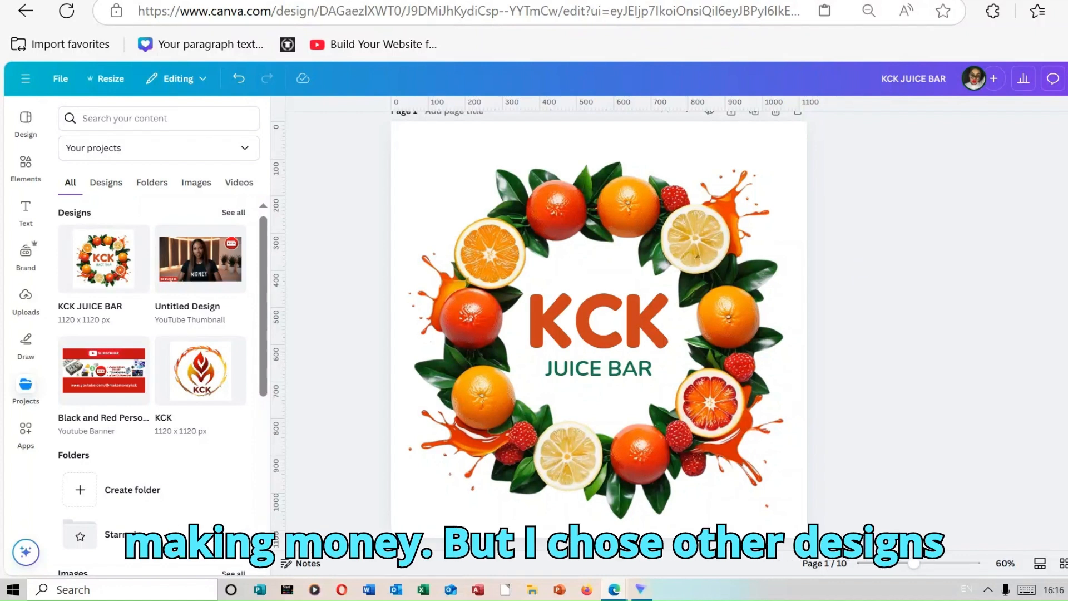
# Look through the logo designs on pages 1 to 10 of the document.
pyautogui.scroll(-10, 599, 334)
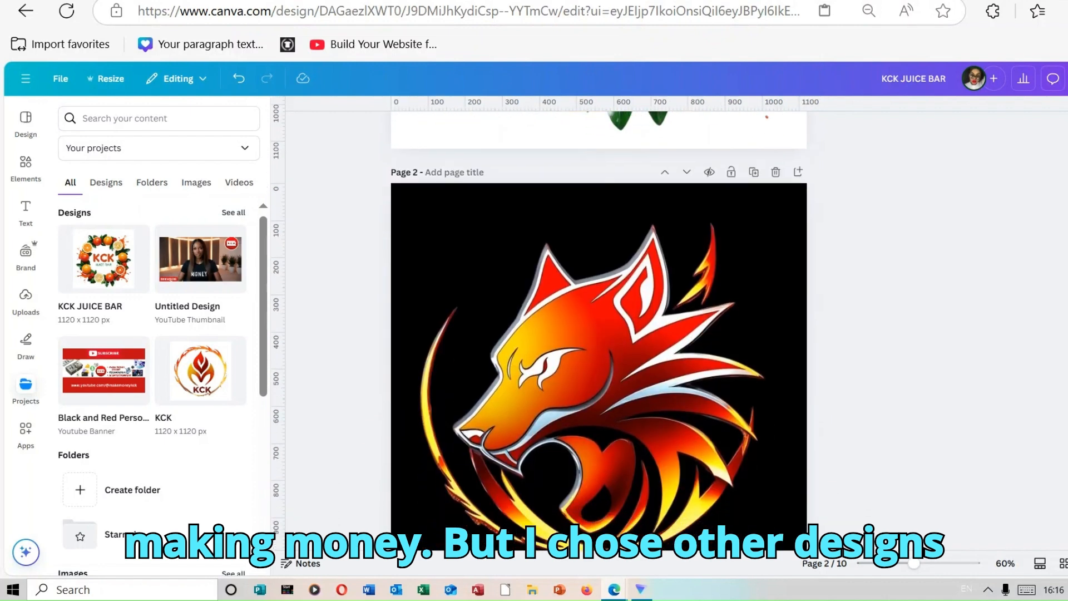
pyautogui.scroll(-5, 598, 334)
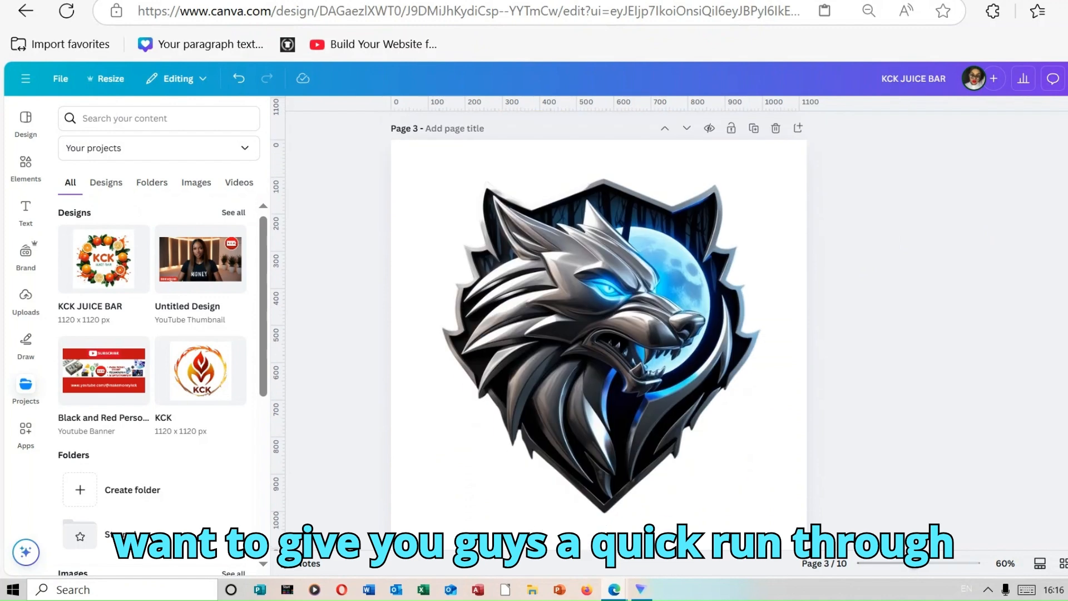
pyautogui.scroll(-15, 587, 334)
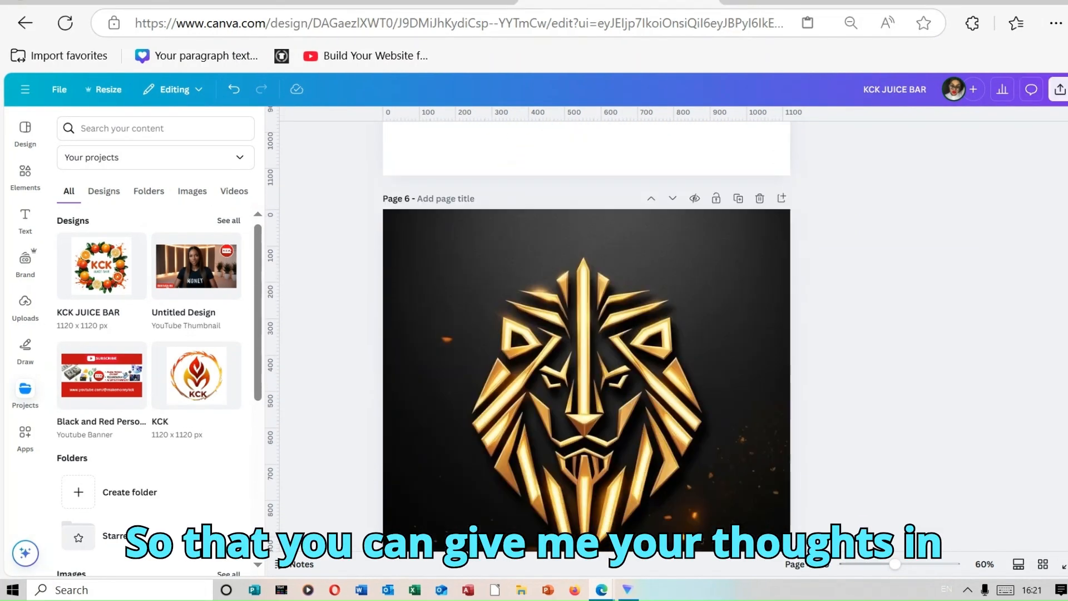
pyautogui.scroll(-15, 587, 334)
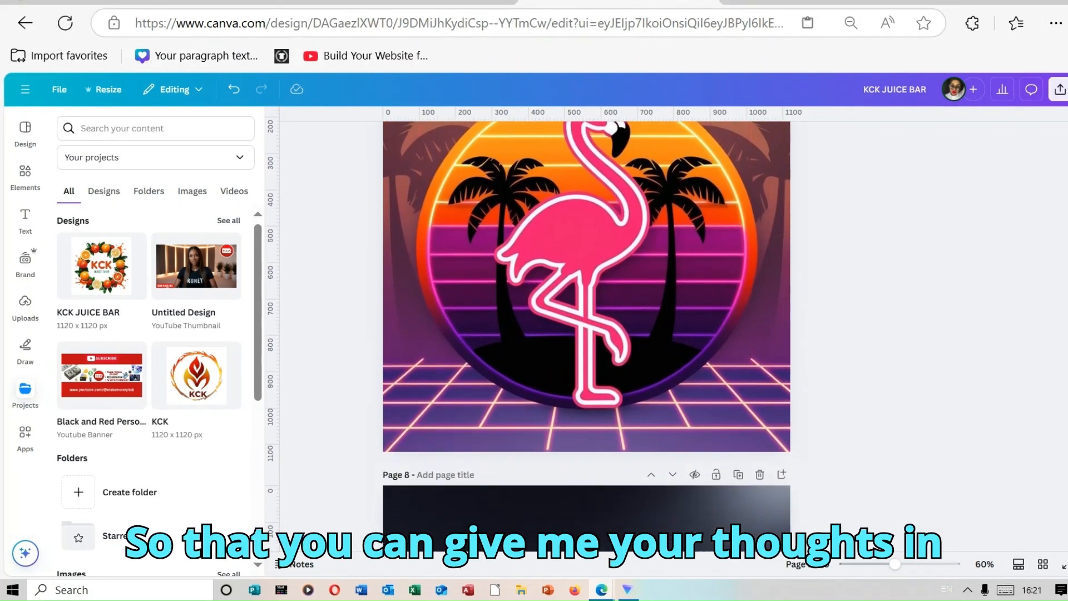
pyautogui.scroll(-10, 587, 333)
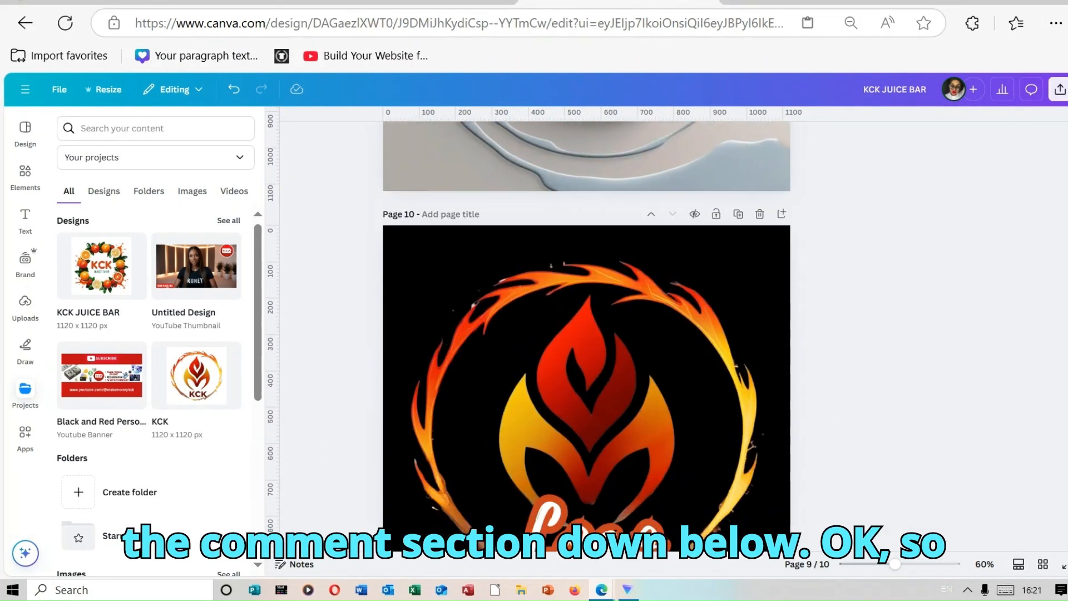
pyautogui.scroll(-3, 1023, 280)
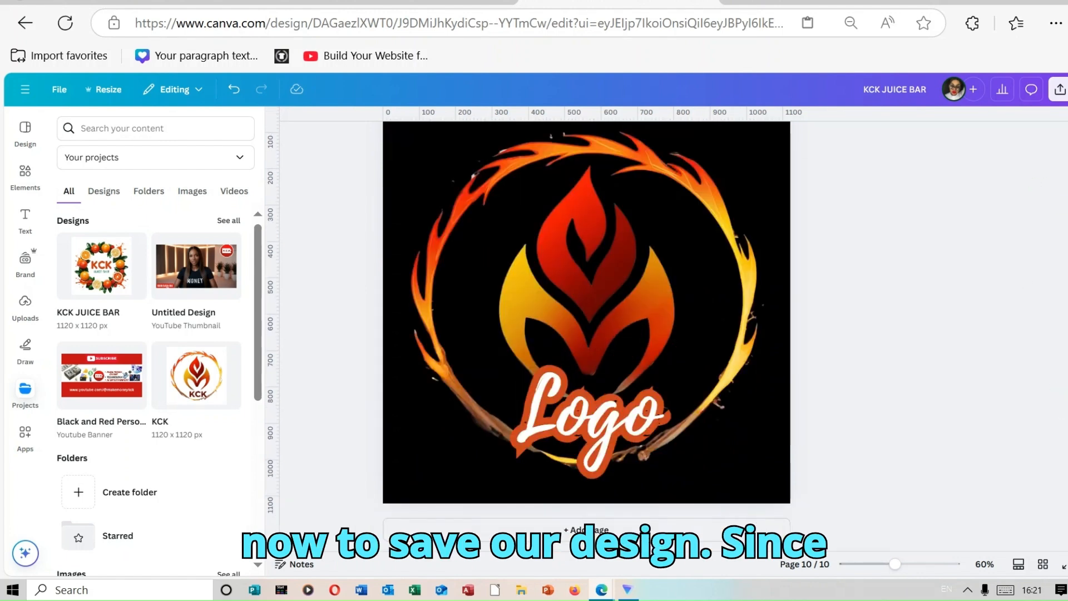
# Select page 1 with the KCK Juice Bar logo and set up its download as a PNG with a transparent background.
pyautogui.scroll(20, 587, 334)
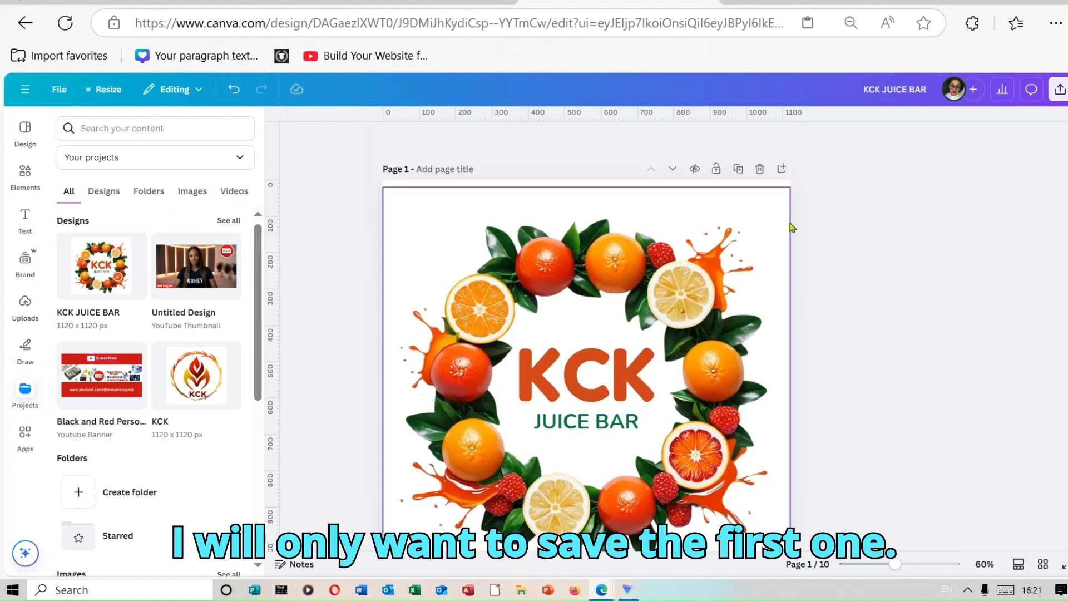
pyautogui.click(772, 189)
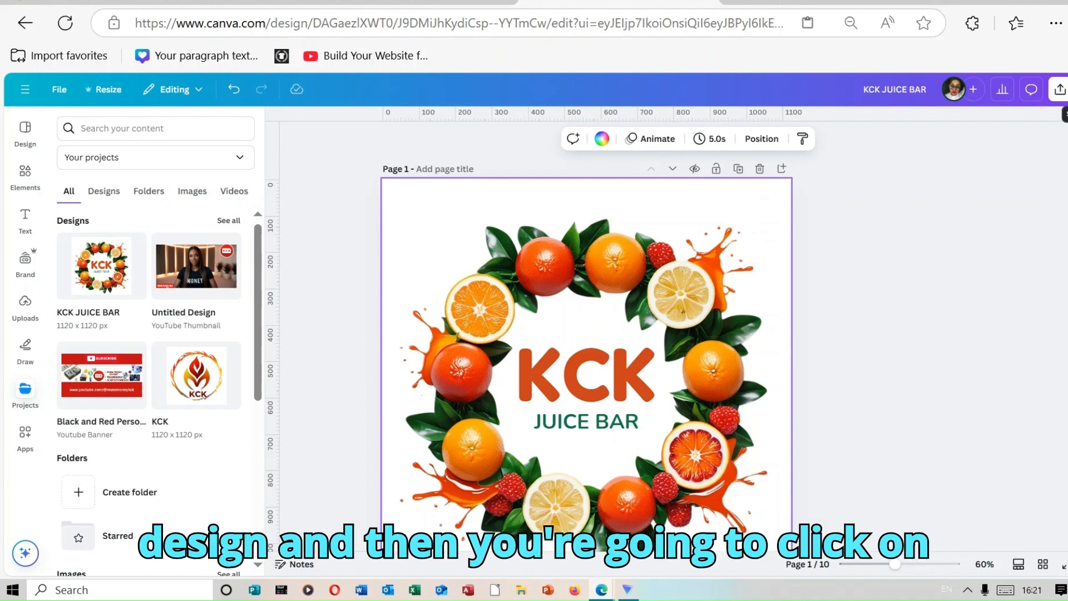
pyautogui.click(1059, 89)
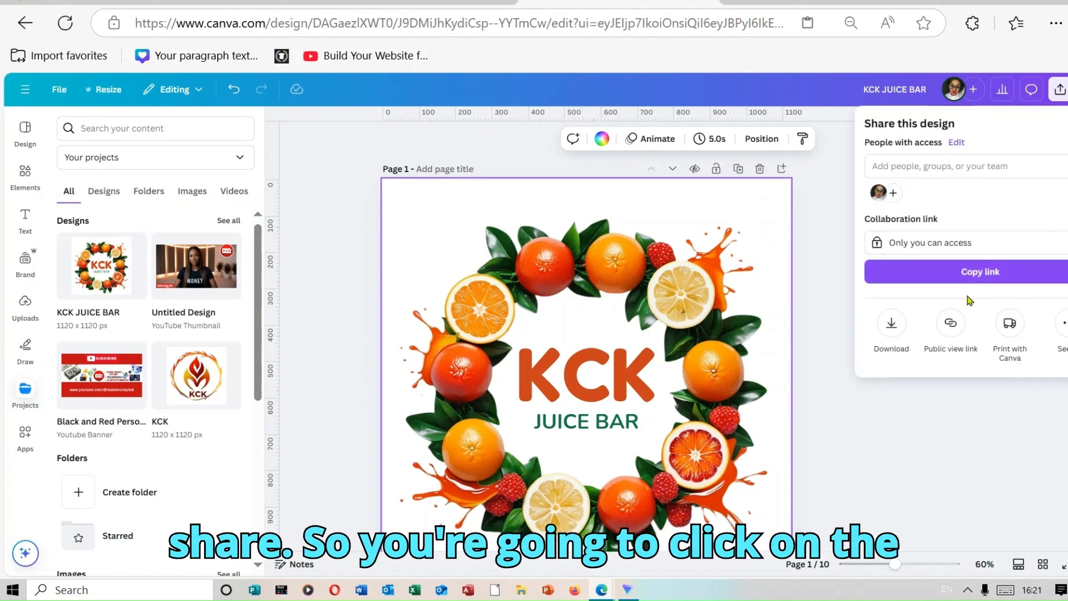
pyautogui.click(891, 324)
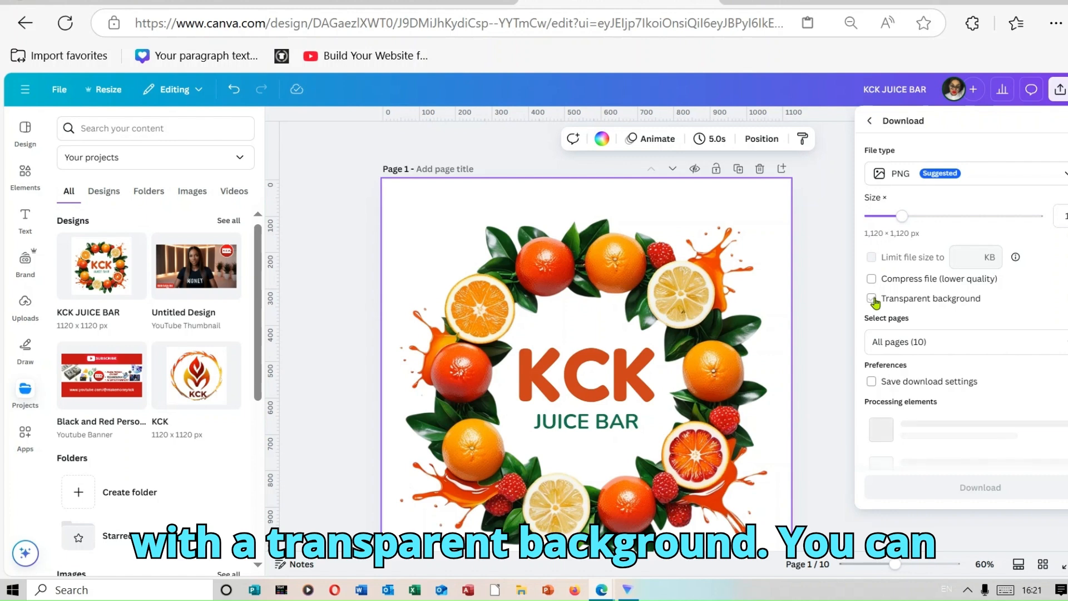
pyautogui.click(872, 299)
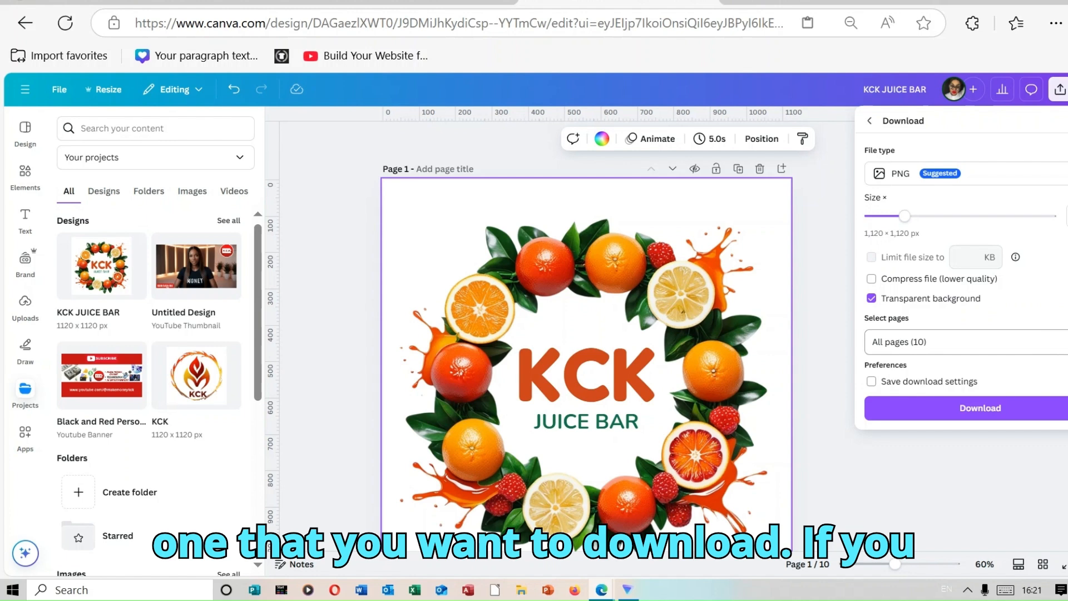
# Restrict the download to the current page, Page 1, instead of all pages, and download the file.
pyautogui.click(946, 342)
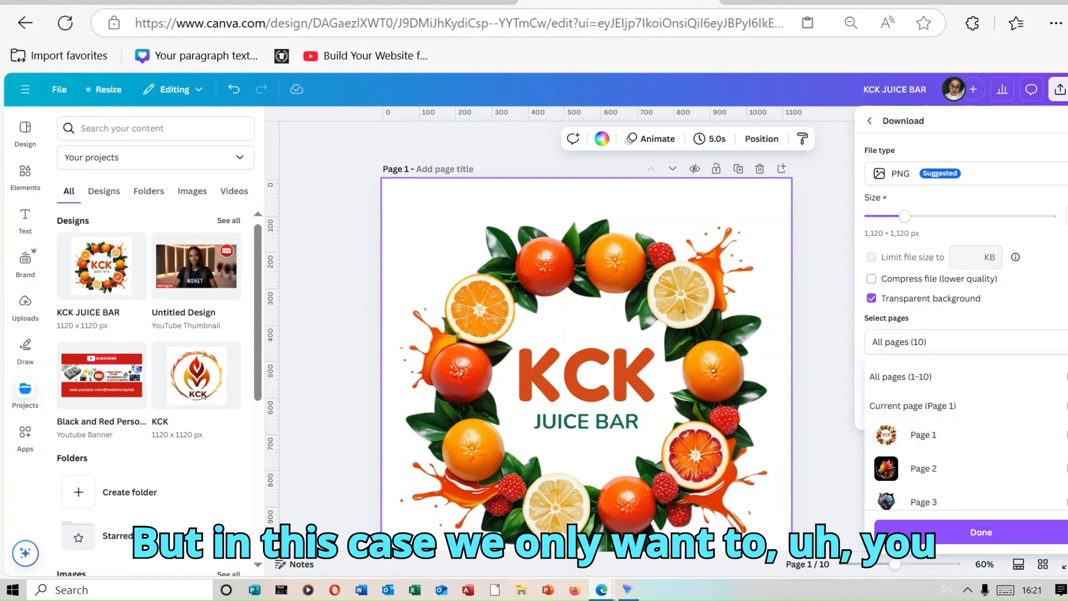
pyautogui.scroll(-1, 965, 434)
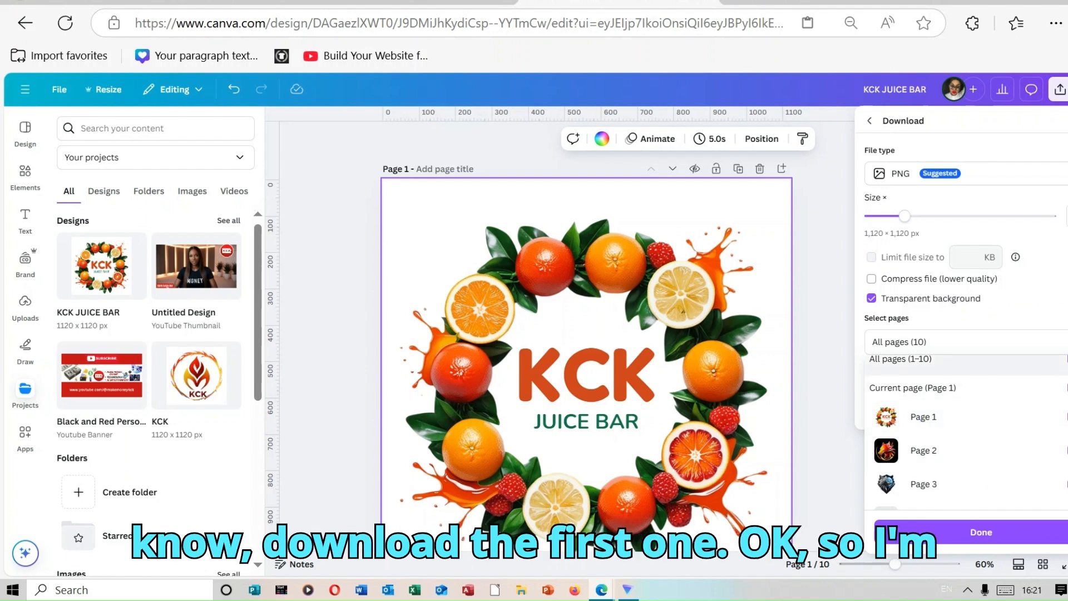
pyautogui.click(1066, 360)
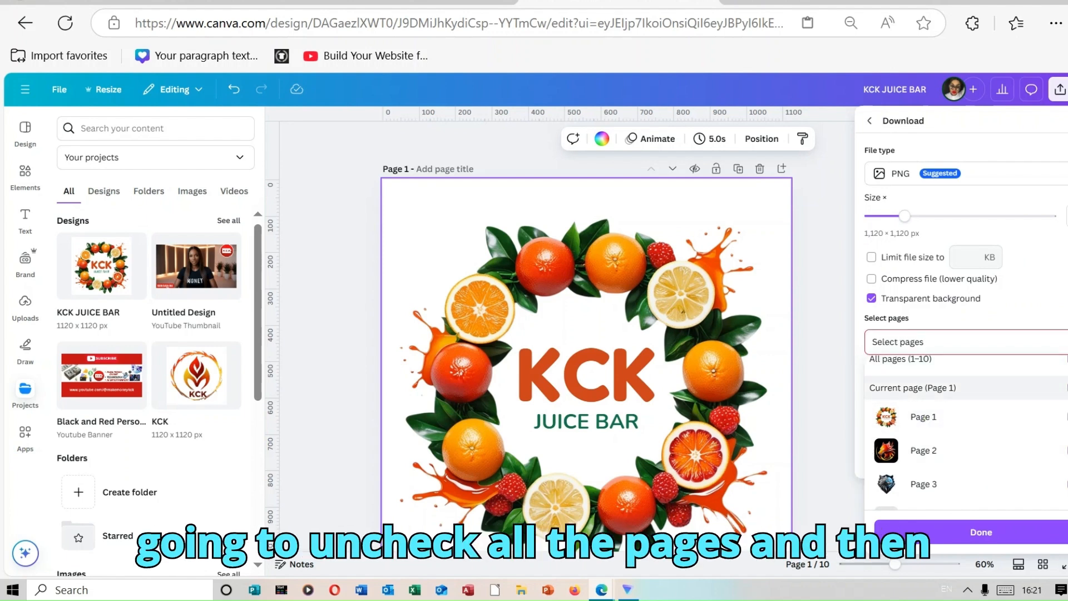
pyautogui.click(1065, 387)
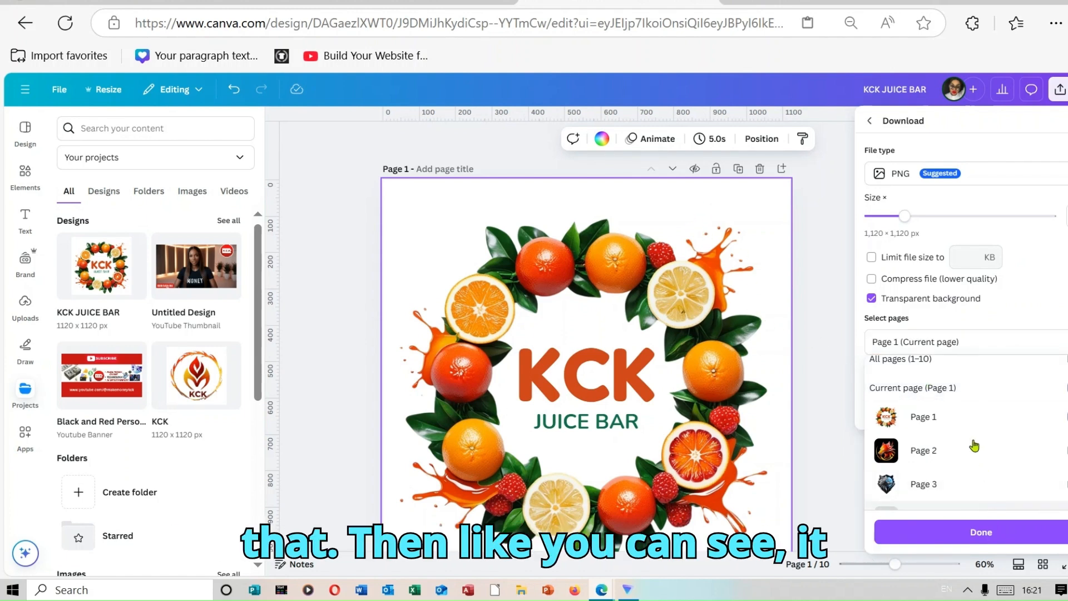
pyautogui.click(999, 531)
pyautogui.click(962, 409)
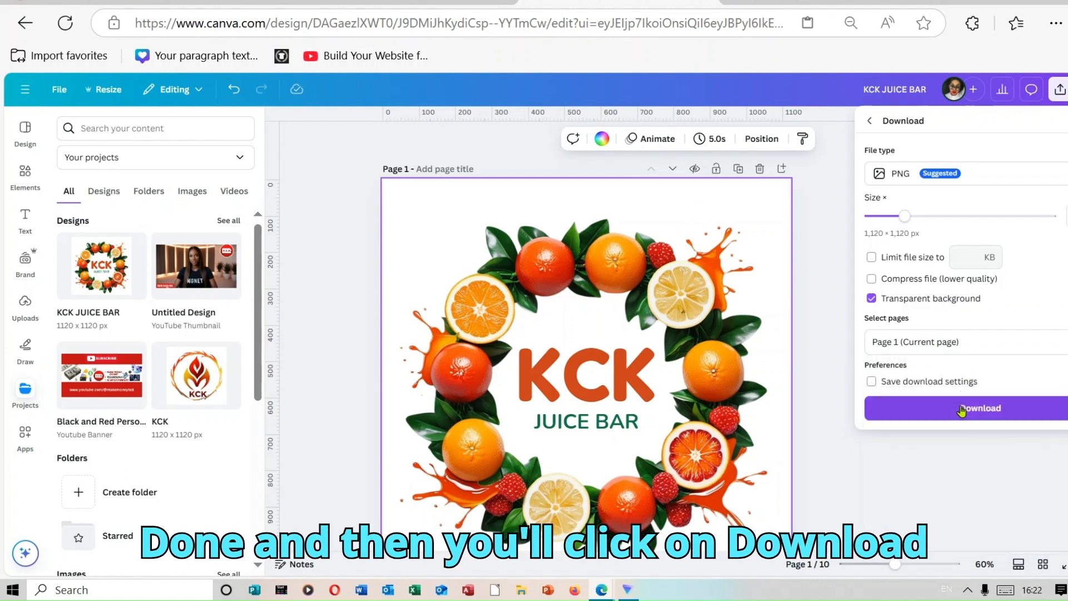